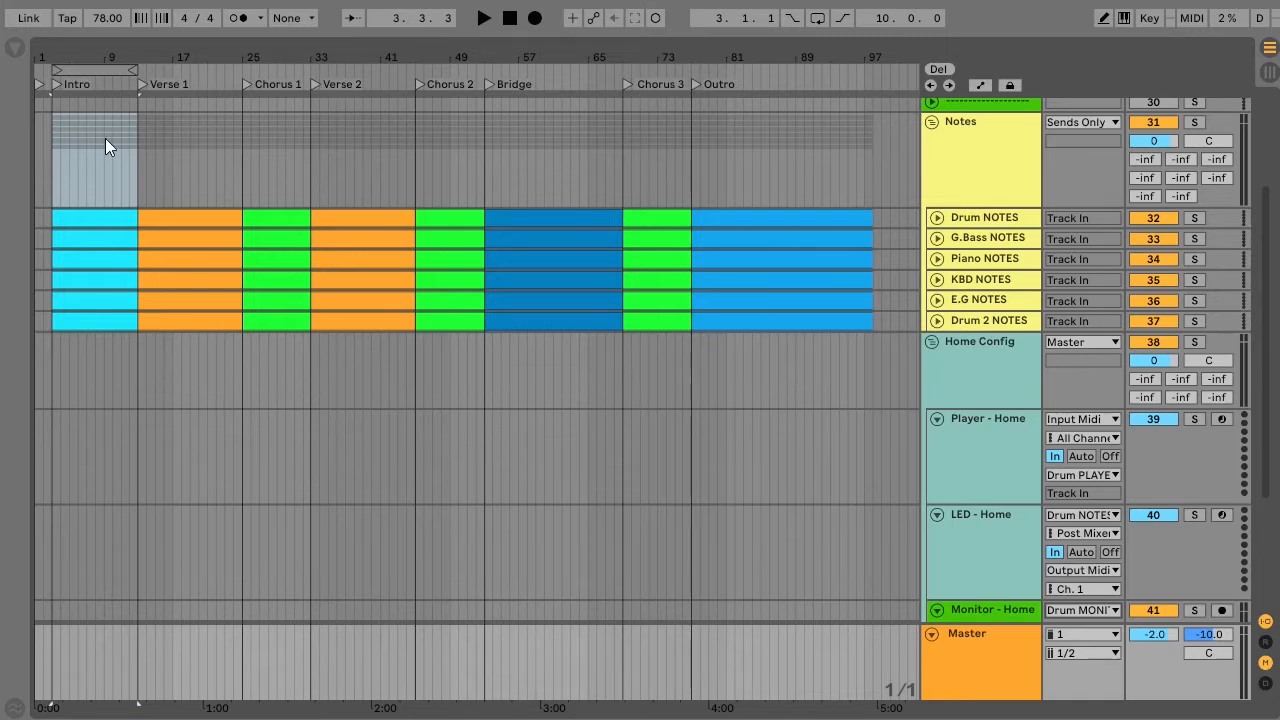
- Show the browser's Packs list, highlight several packs including Chop and Swing, Grand Piano and Beat Tools, and hide the browser again
click(16, 47)
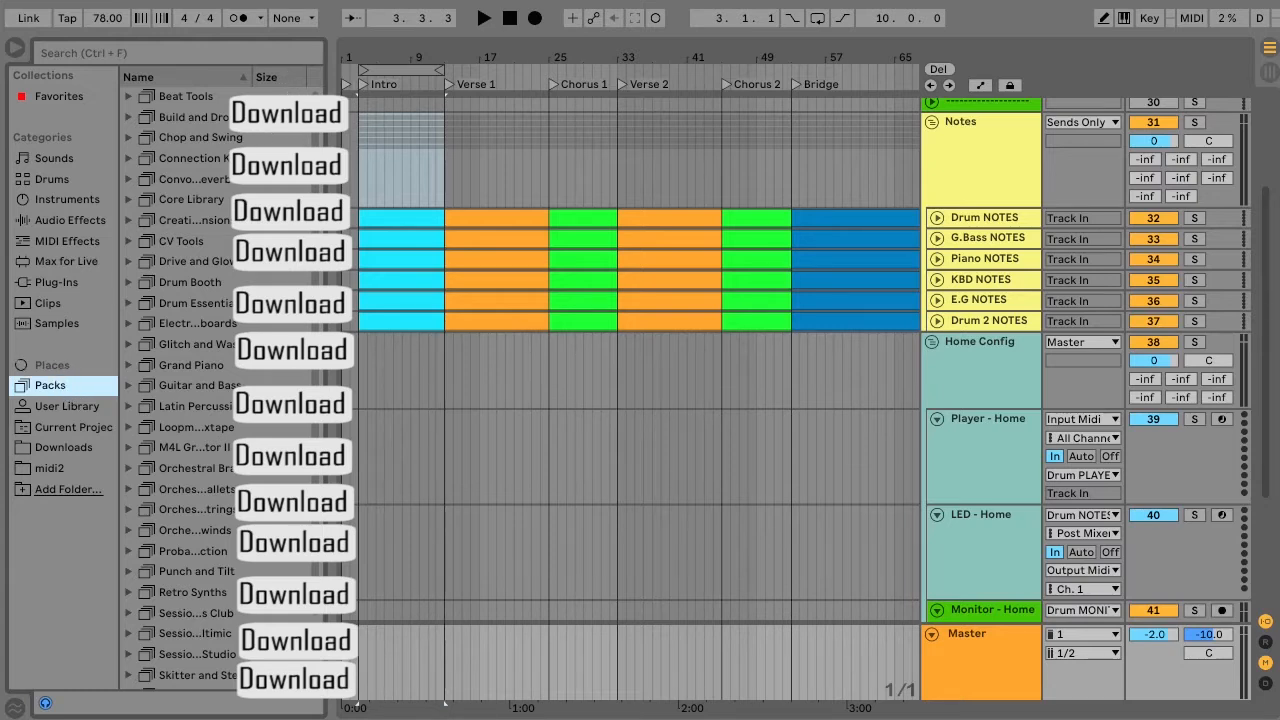
click(203, 139)
ctrl+click(212, 217)
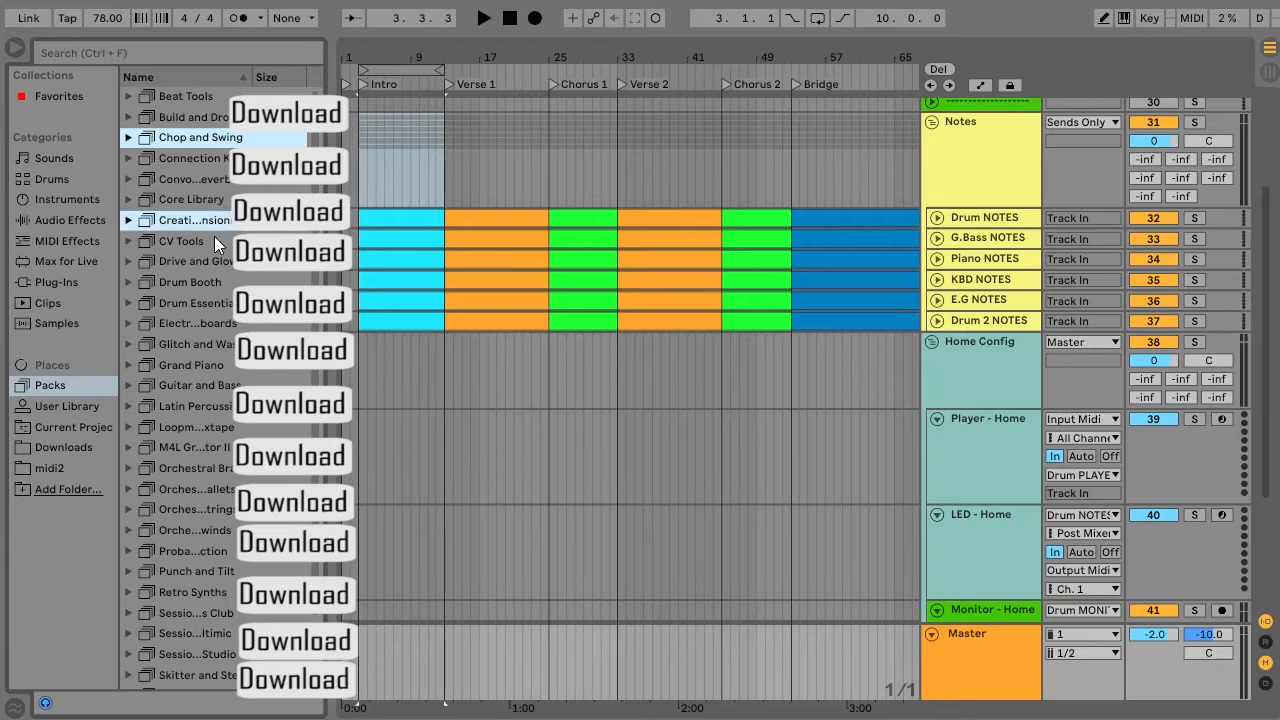
ctrl+click(214, 261)
ctrl+click(215, 318)
ctrl+click(215, 366)
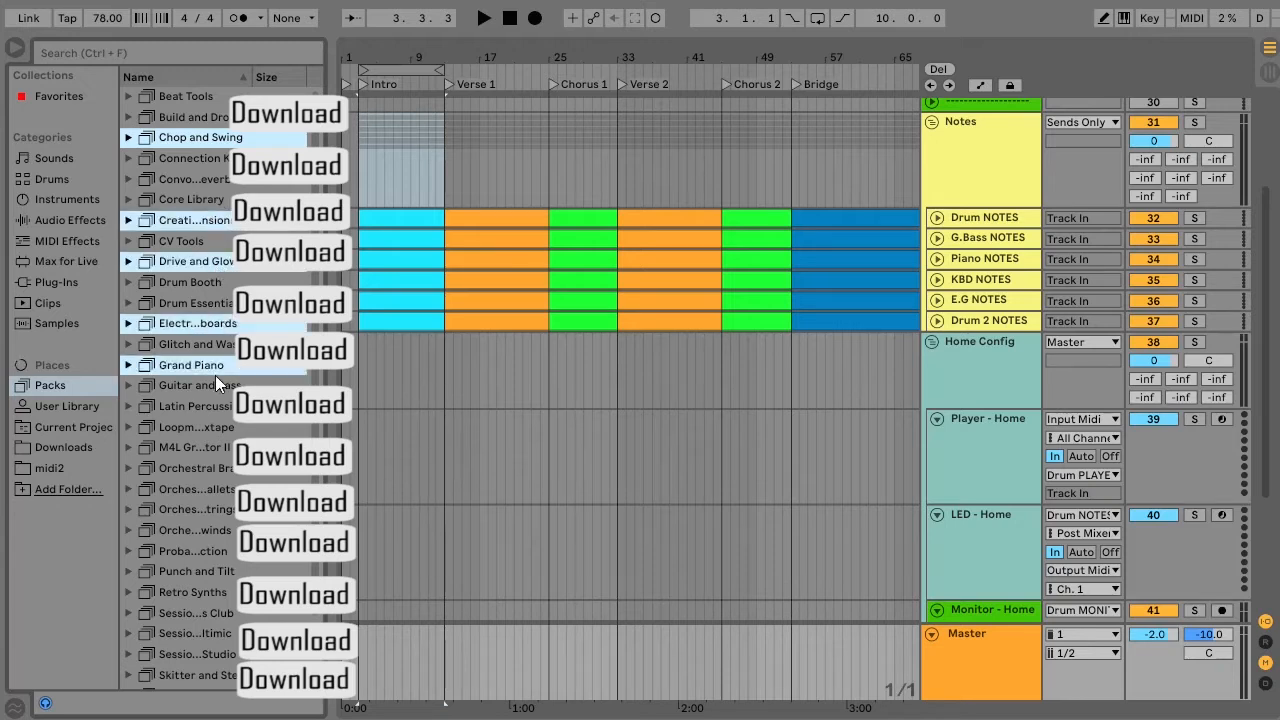
click(176, 97)
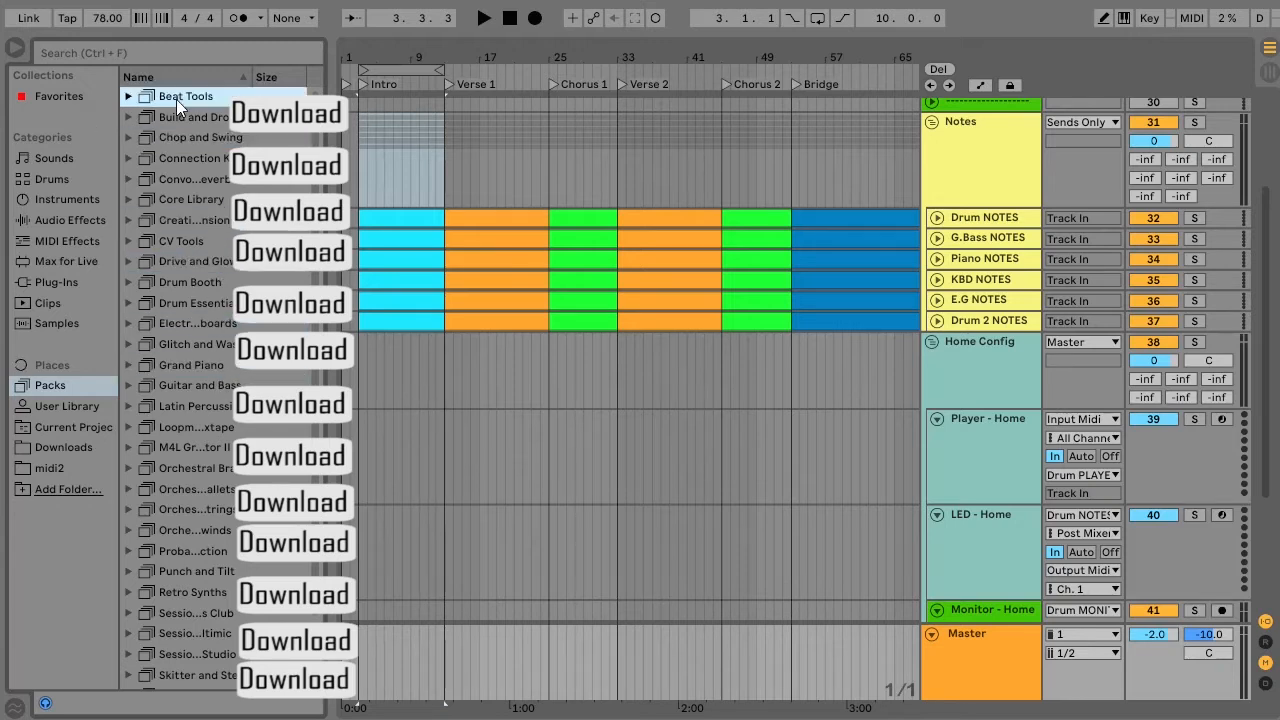
click(14, 50)
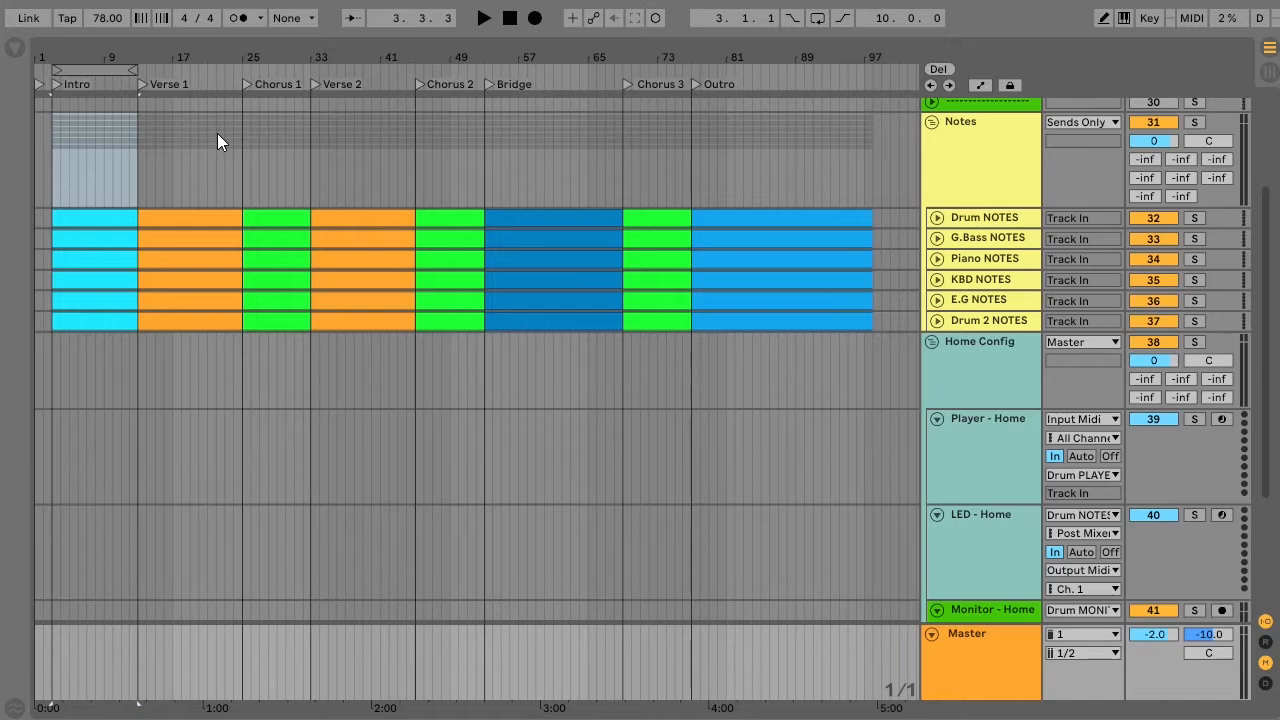
- Review the audio device, sample rate and latency settings in the preferences, and close them
key(ctrl+comma)
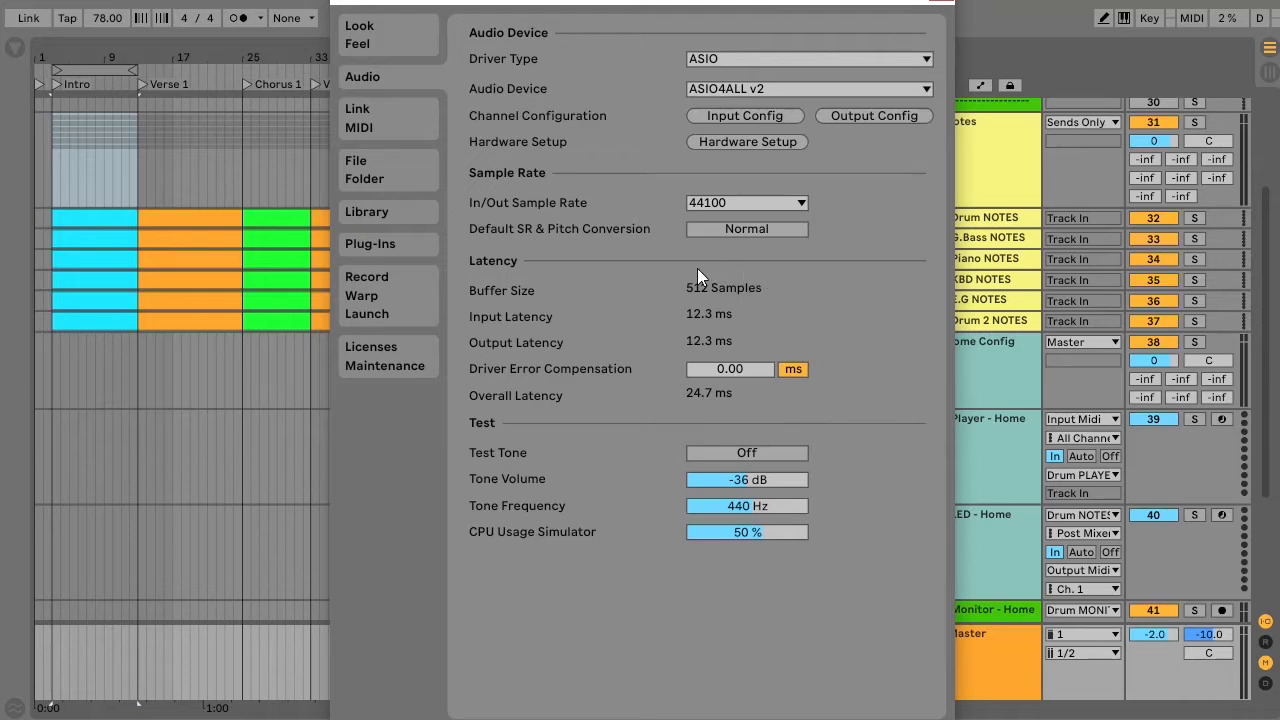
click(949, 4)
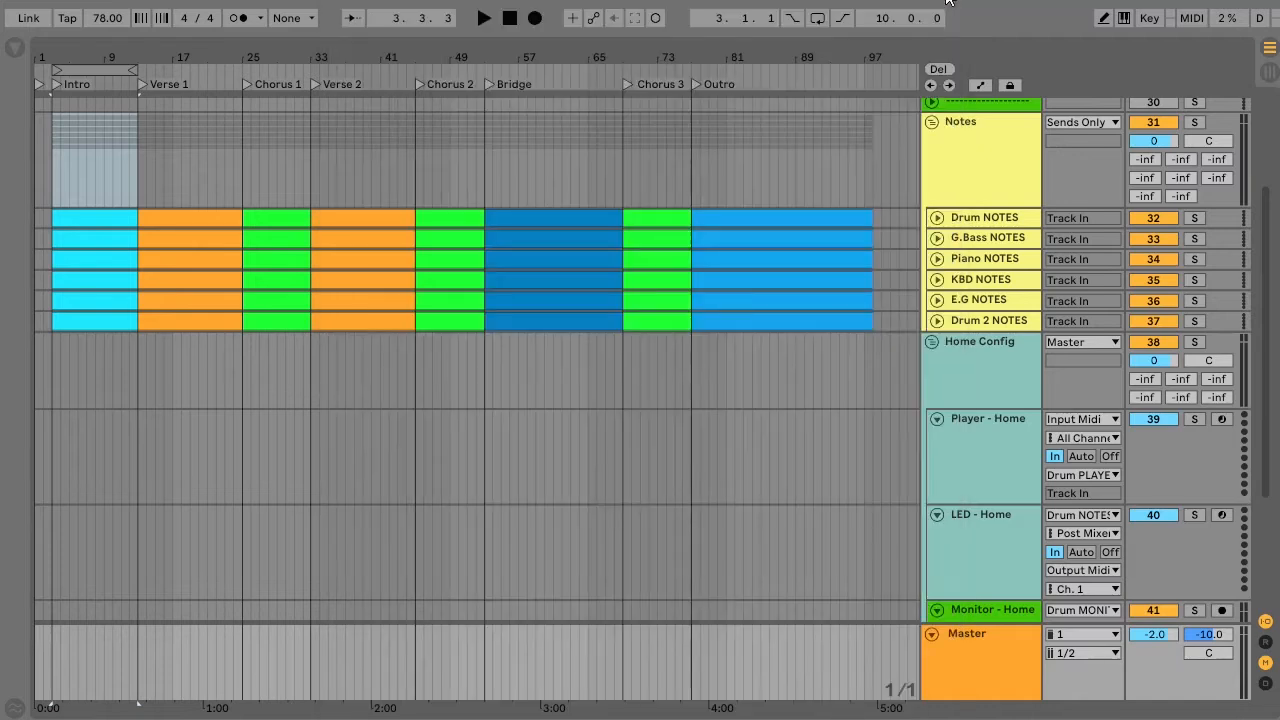
- Play the arrangement briefly from the Chorus 2 locator and stop playback
click(419, 83)
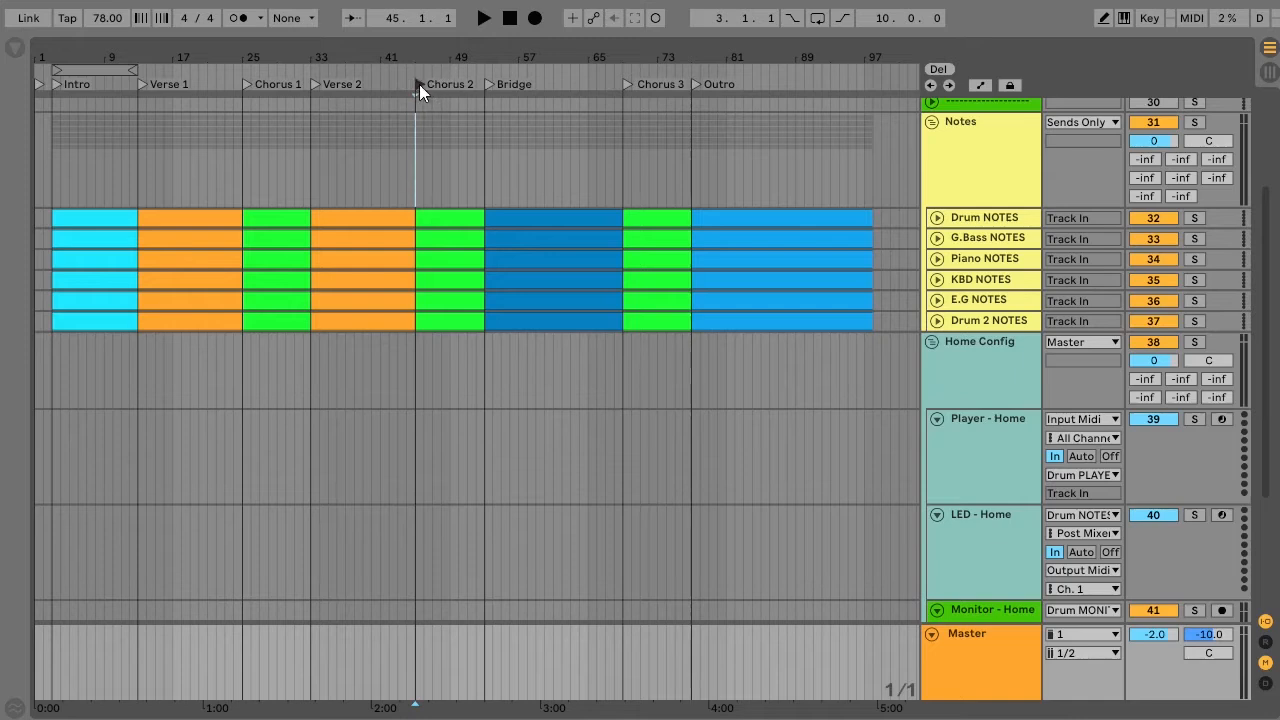
key(space)
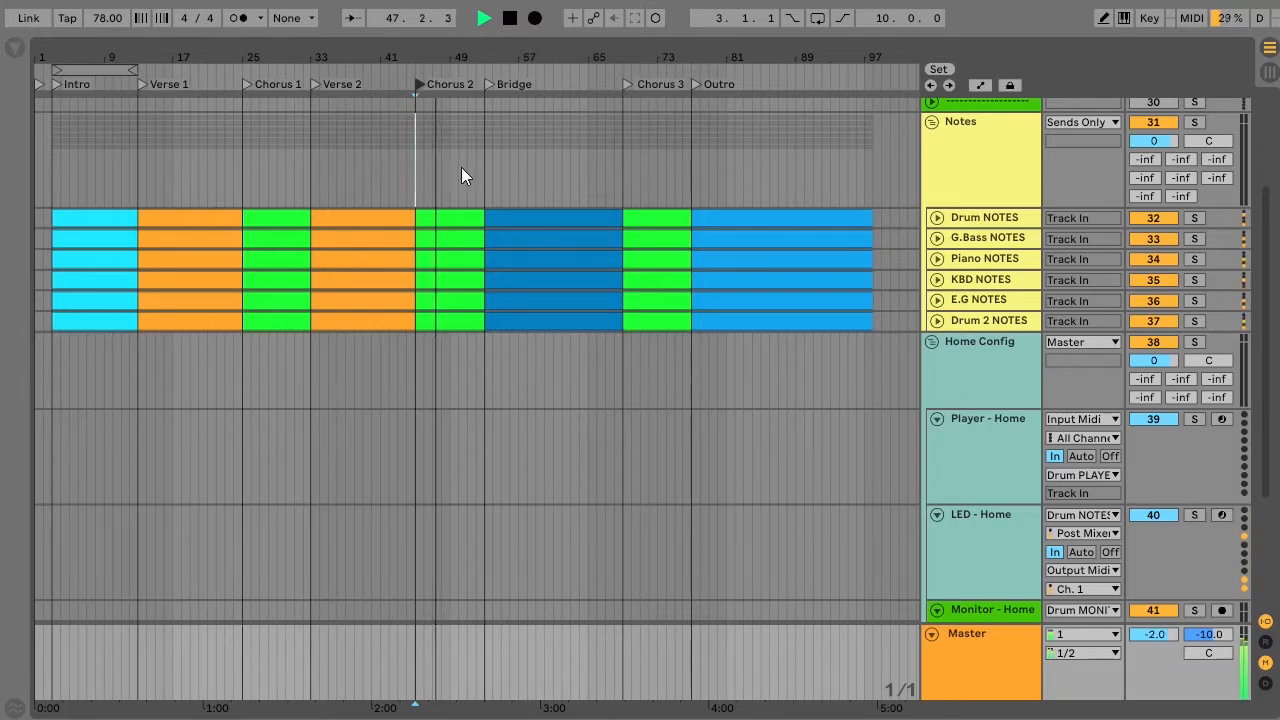
key(space)
- Review the source tracks by selecting Drum SOURCE through Drum 2 SOURCE, Drum 2 SOURCE alone, and the Voice Lead track
scroll(461, 175, up, 4)
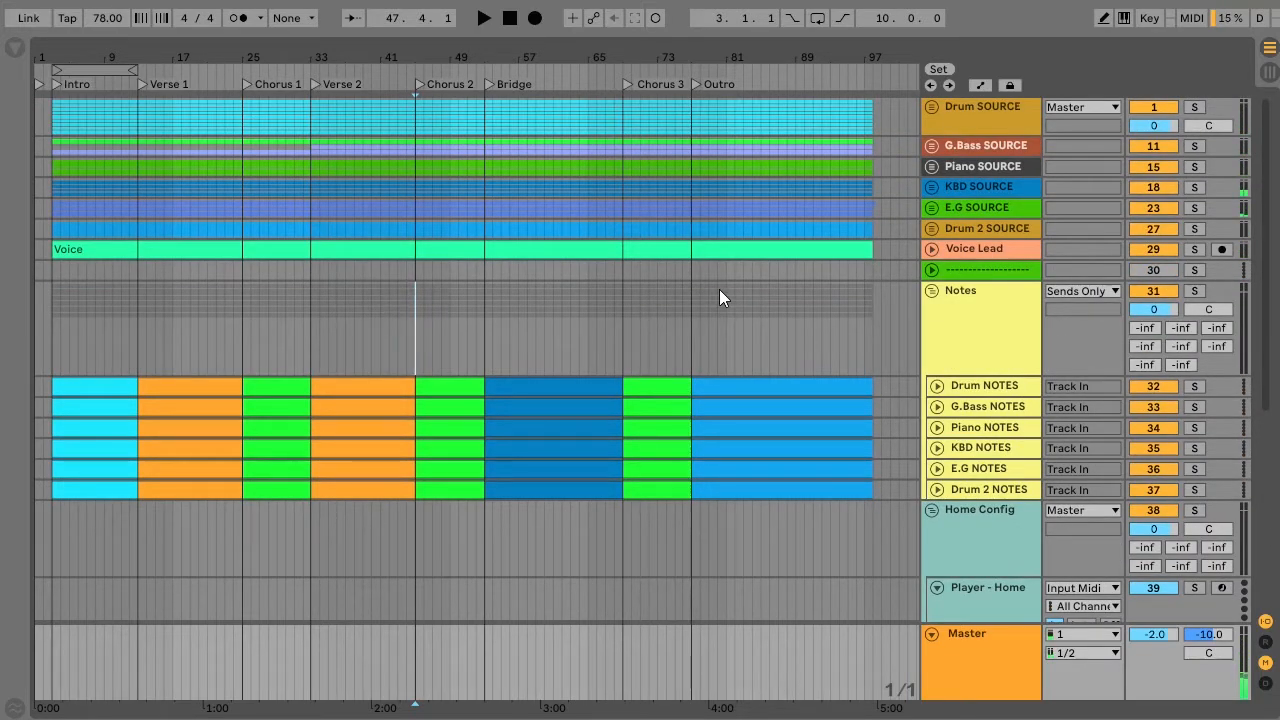
click(982, 120)
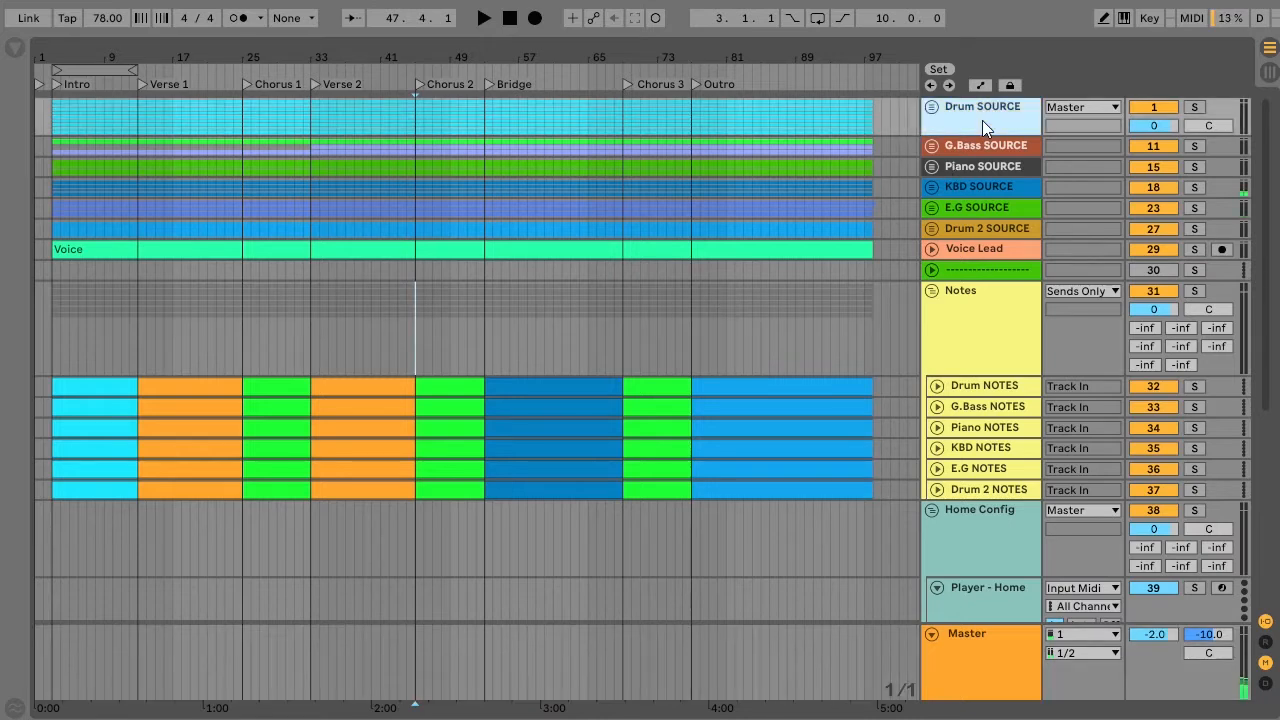
shift+click(993, 232)
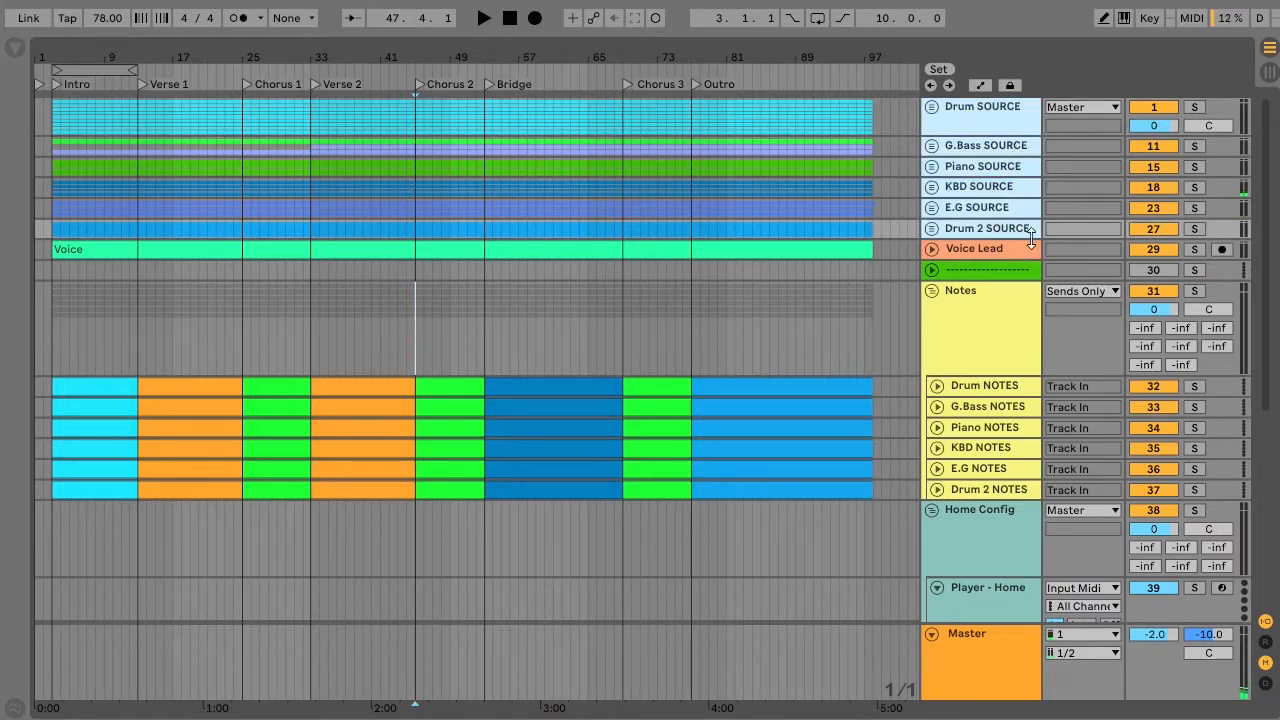
click(973, 207)
shift+click(1001, 118)
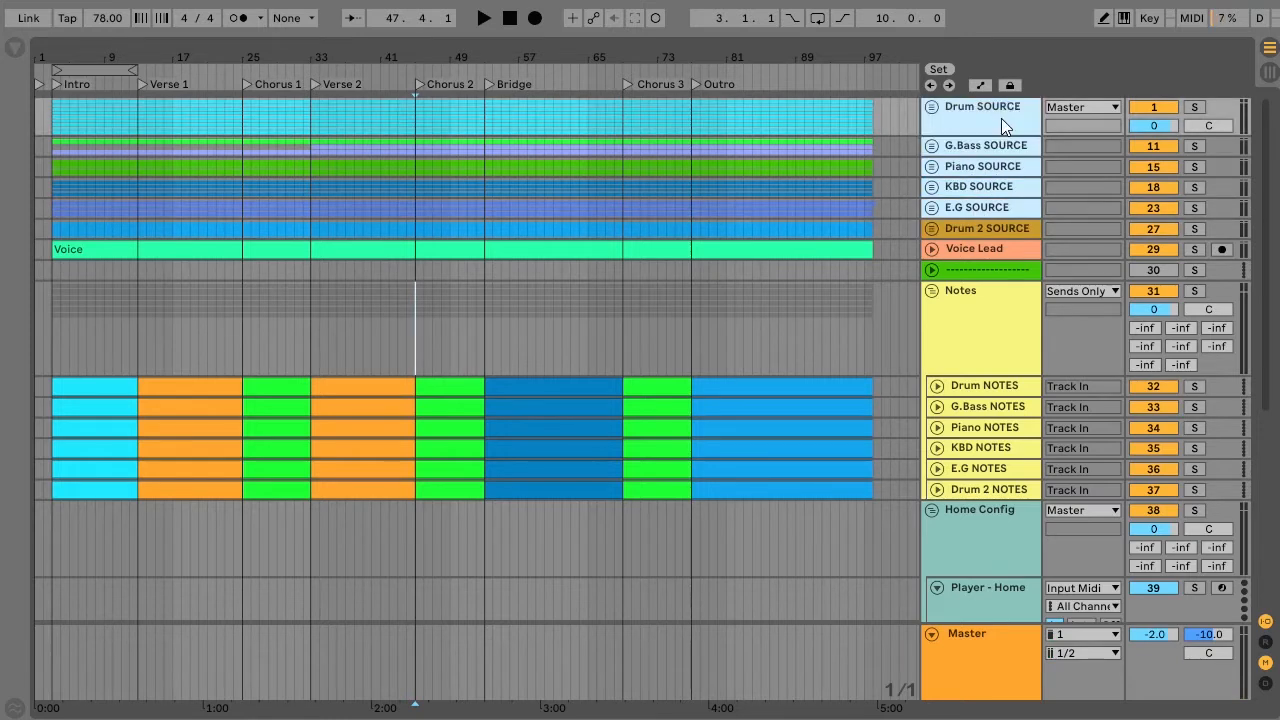
click(988, 227)
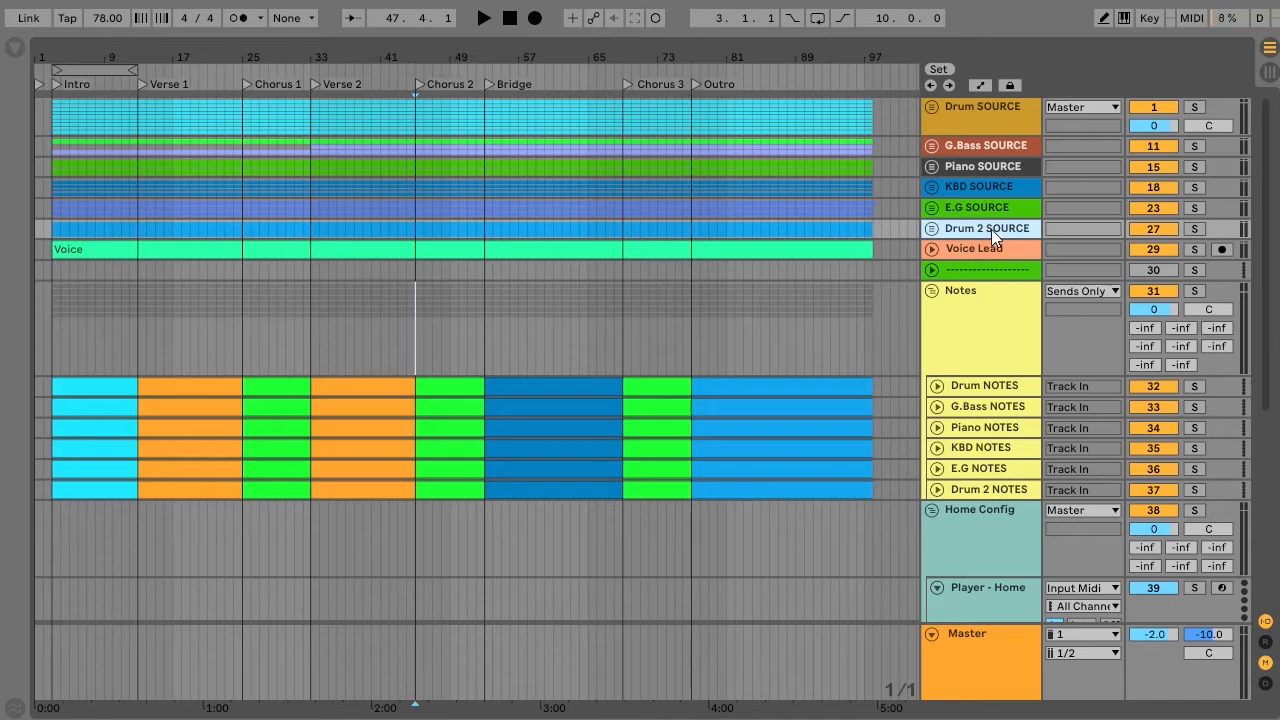
click(984, 248)
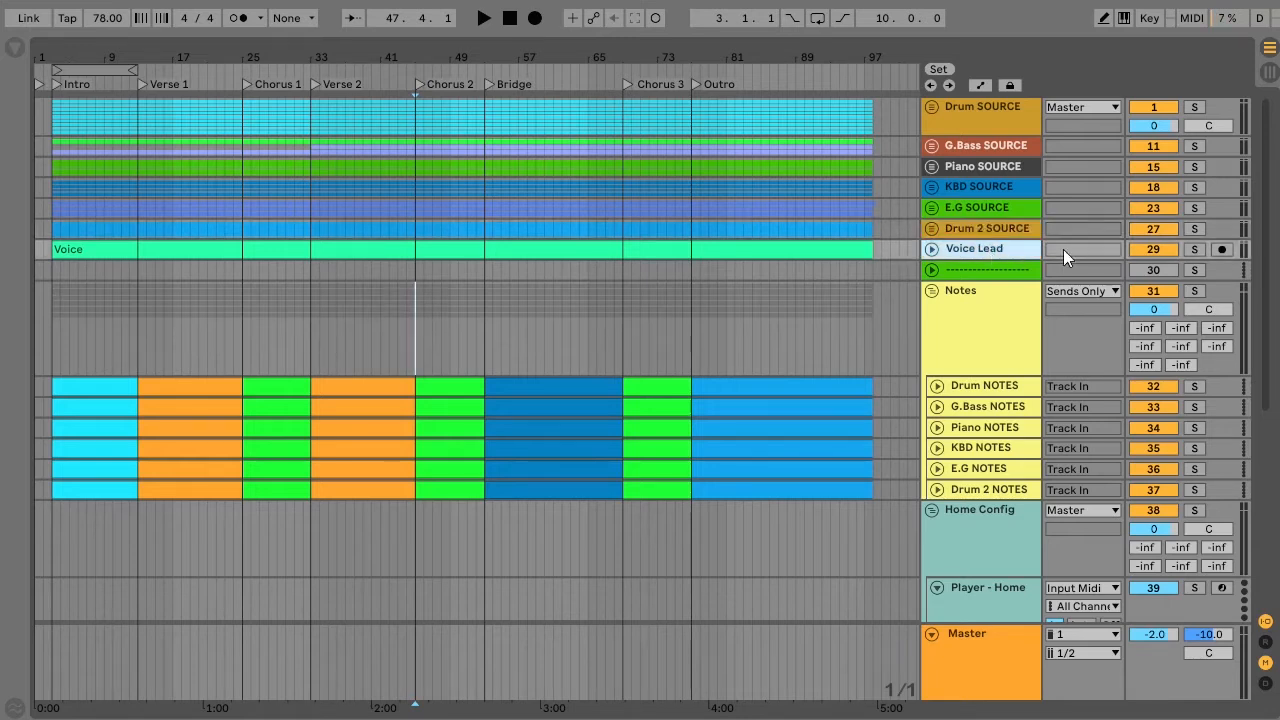
- Deactivate and reactivate the Voice Lead and Drum SOURCE tracks
click(1146, 251)
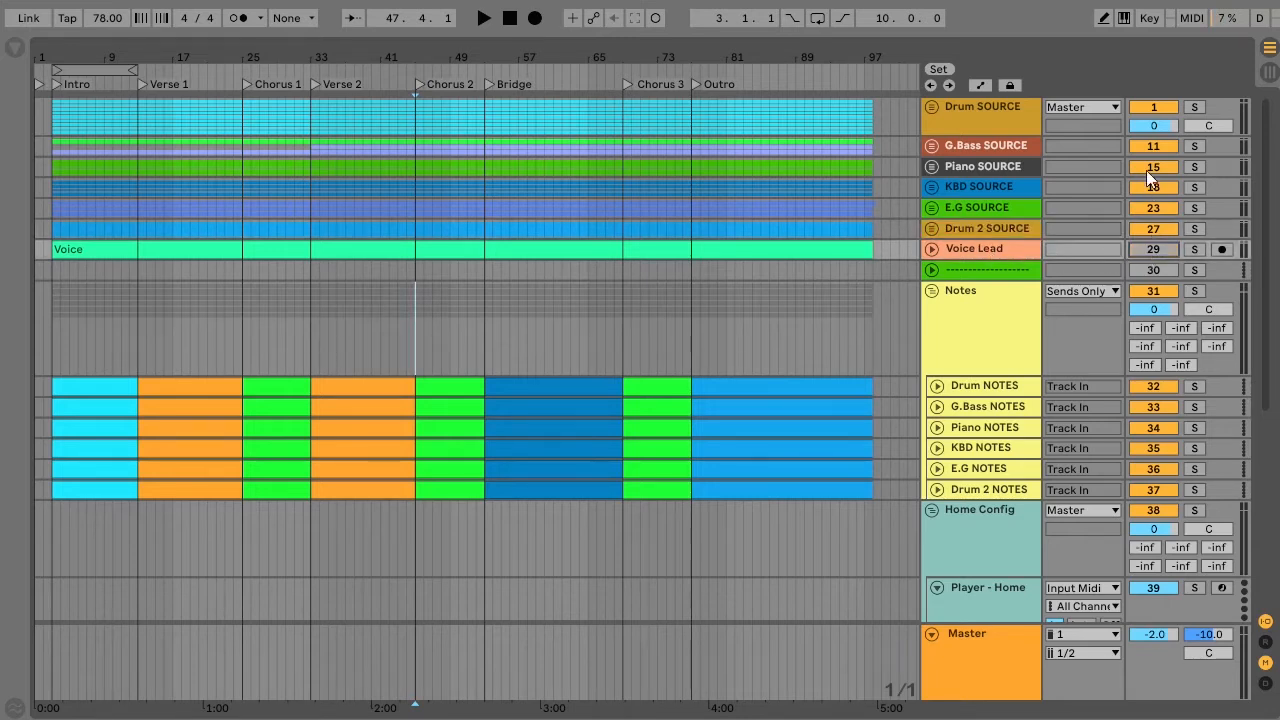
click(1150, 108)
click(1150, 108)
click(1150, 250)
- Examine the Notes group and its instrument tracks, selecting the group and the Drum NOTES track
click(977, 292)
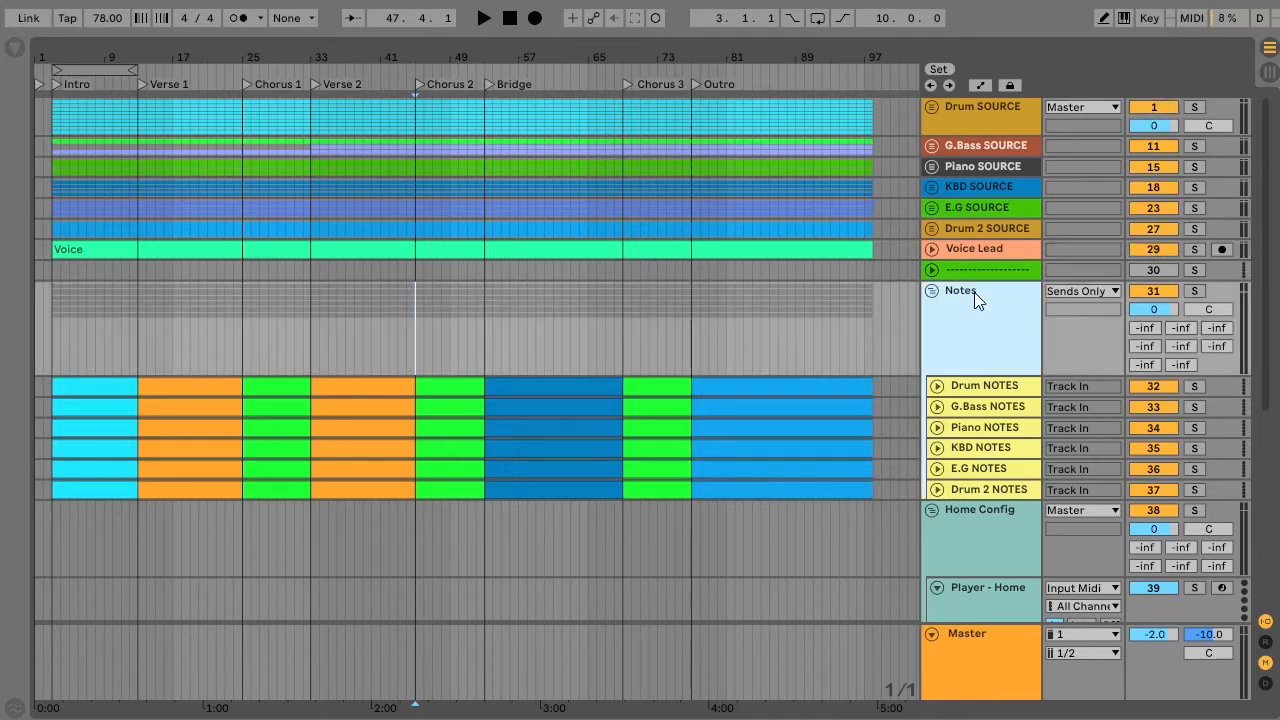
scroll(974, 292, down, 2)
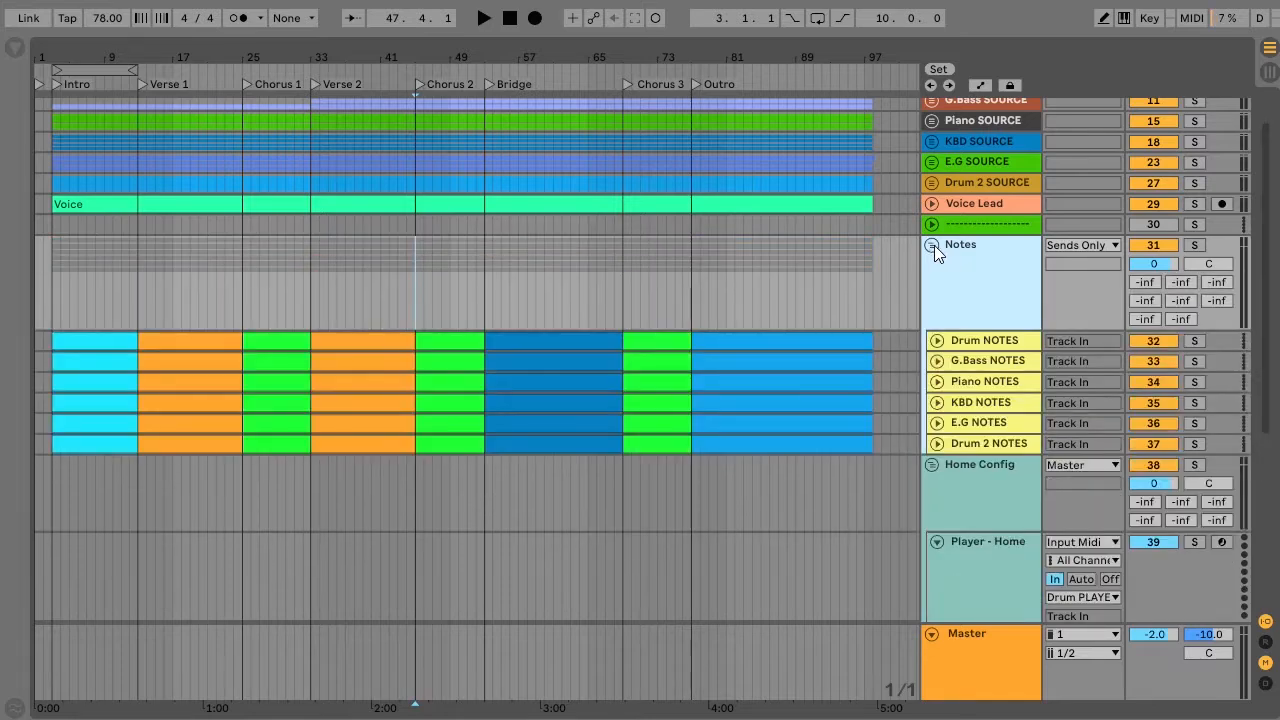
scroll(1016, 335, down, 4)
scroll(1018, 332, down, 1)
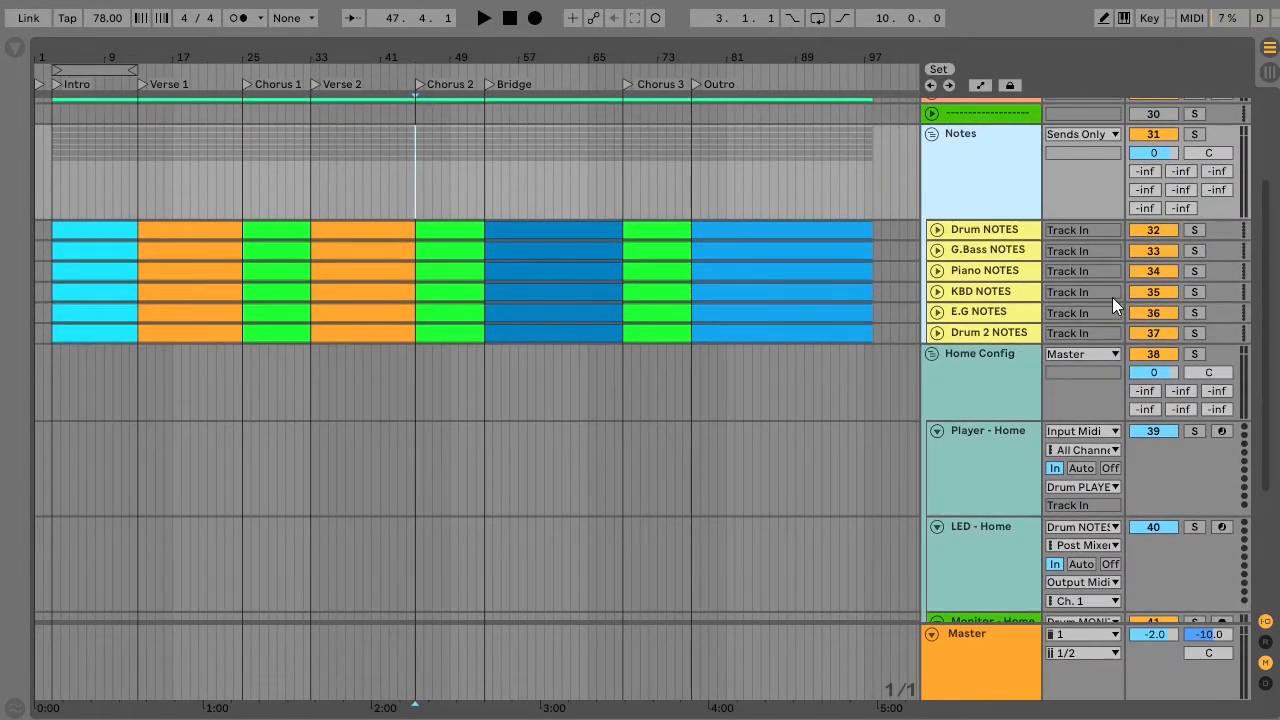
scroll(895, 217, up, 6)
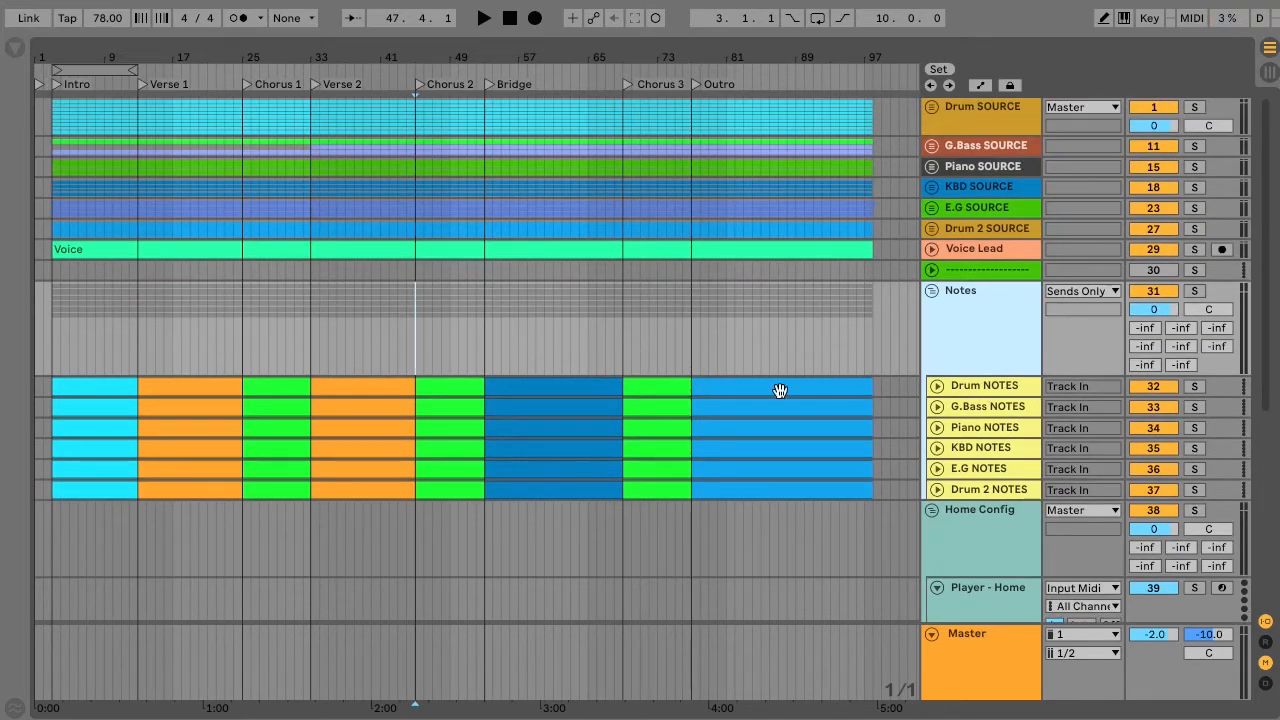
click(983, 387)
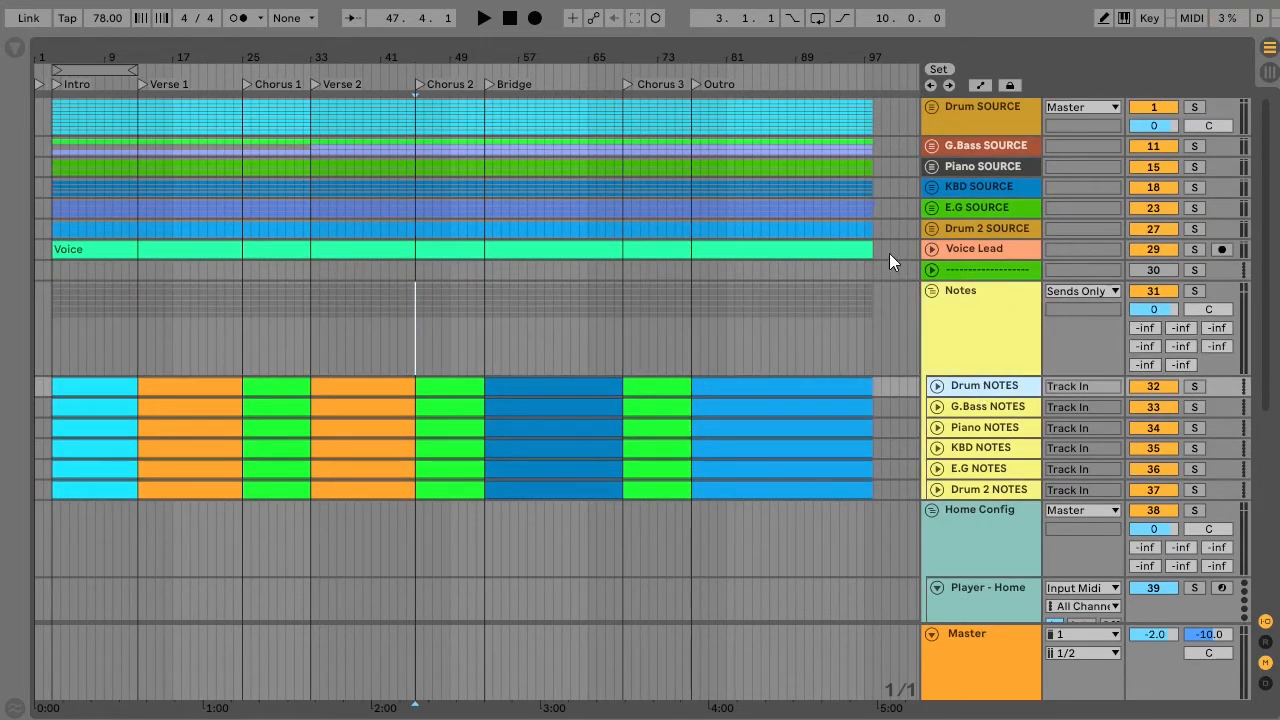
- Try deleting all clips on the SOURCE and Voice Lead tracks, and start from the Chorus 2 locator
drag(889, 253, 16, 114)
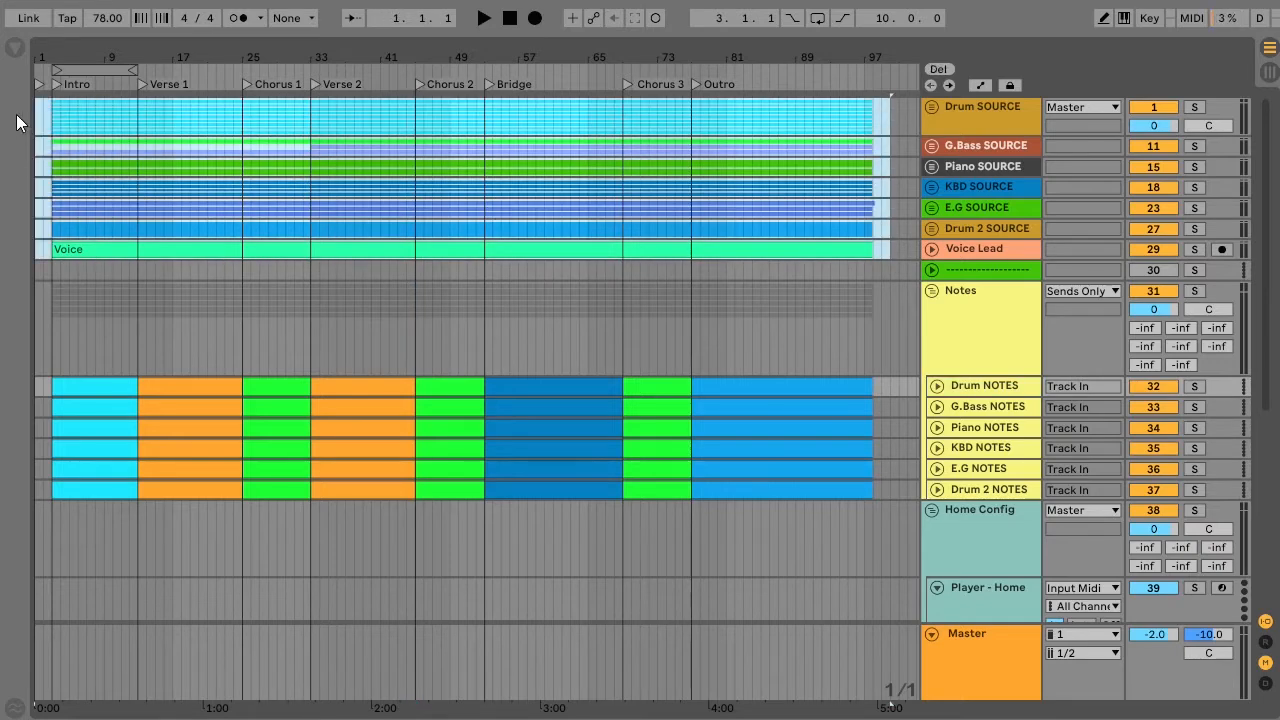
key(Delete)
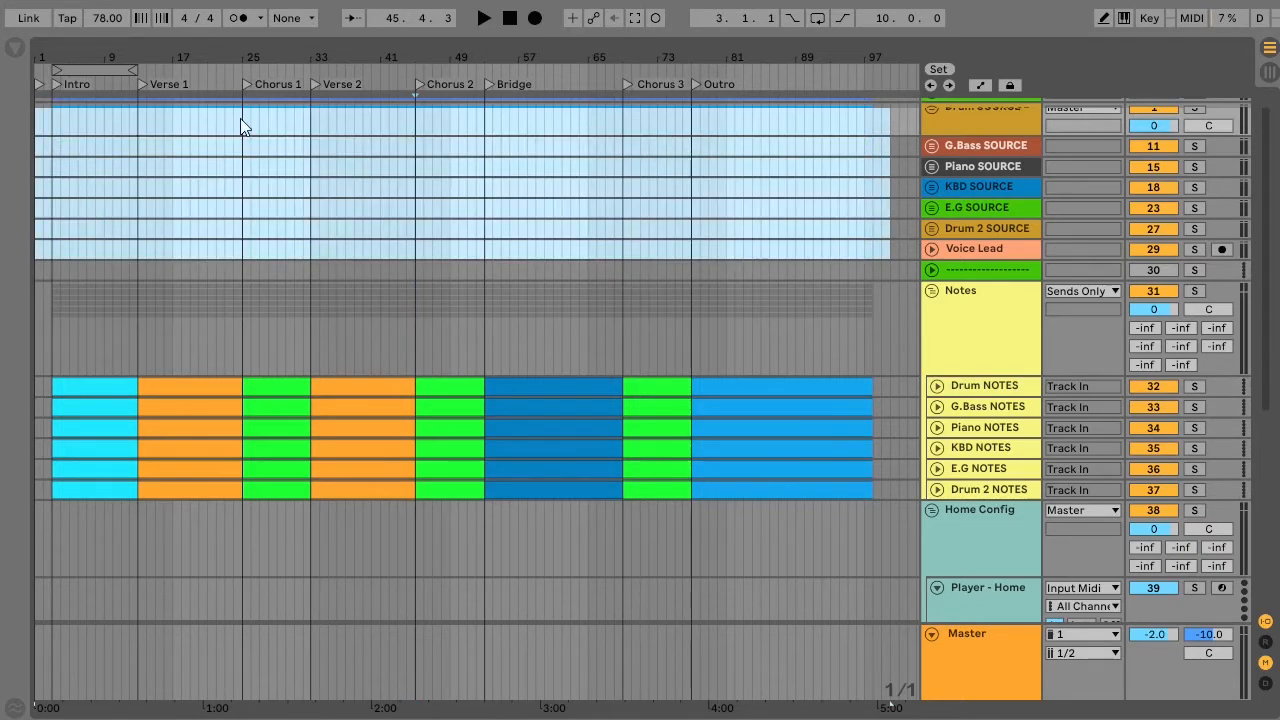
click(419, 86)
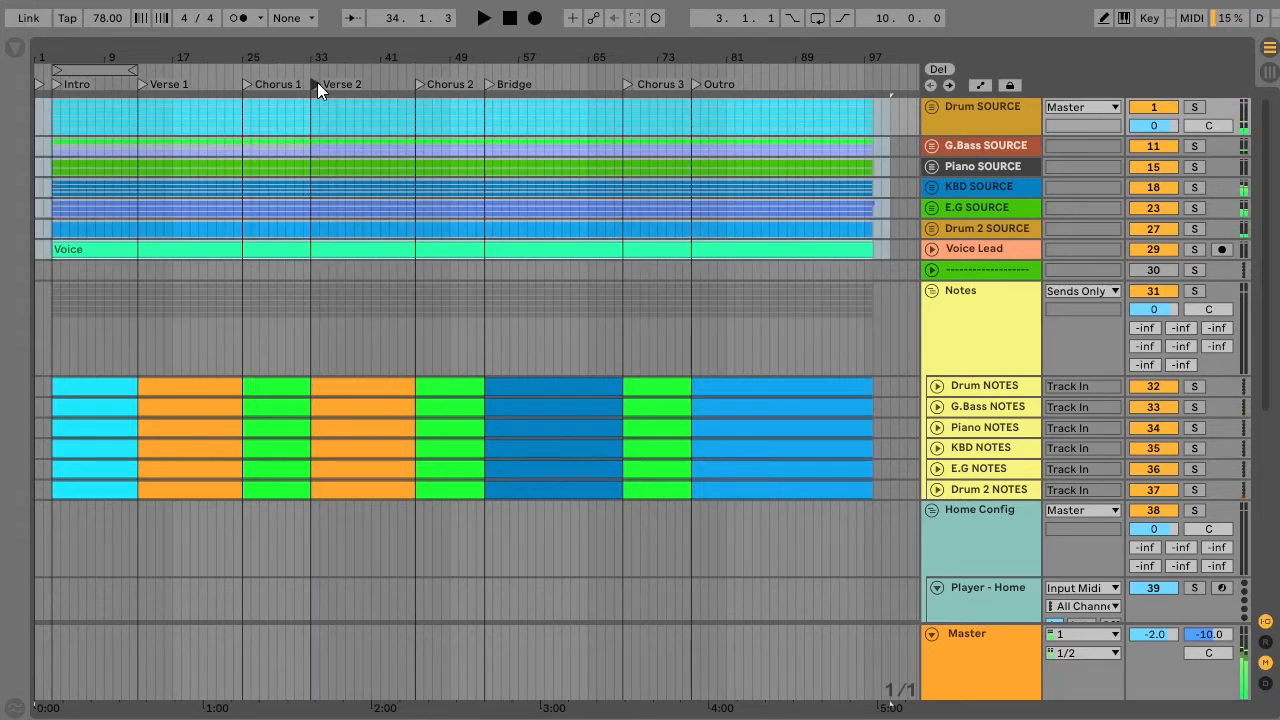
- Deactivate all six tracks in the Notes group and reactivate only G.Bass NOTES
scroll(1014, 436, down, 3)
scroll(1014, 436, down, 1)
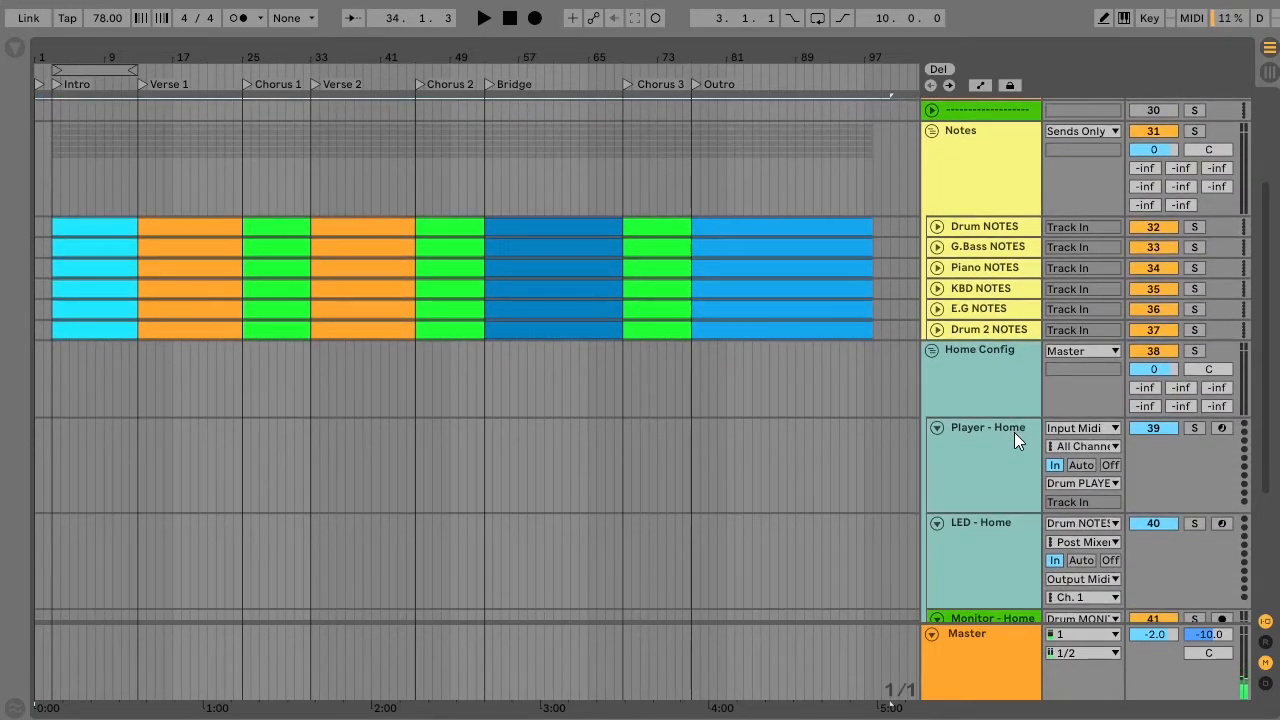
scroll(1014, 432, down, 1)
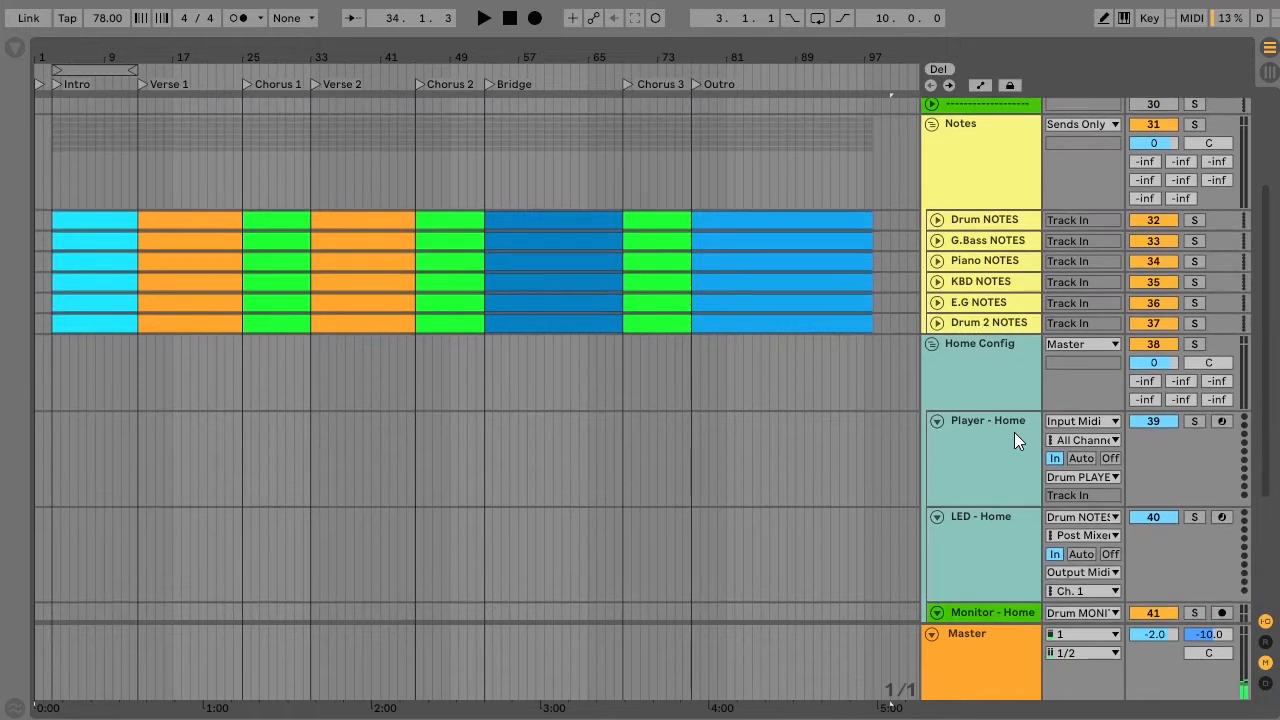
click(1150, 242)
key(ctrl+a)
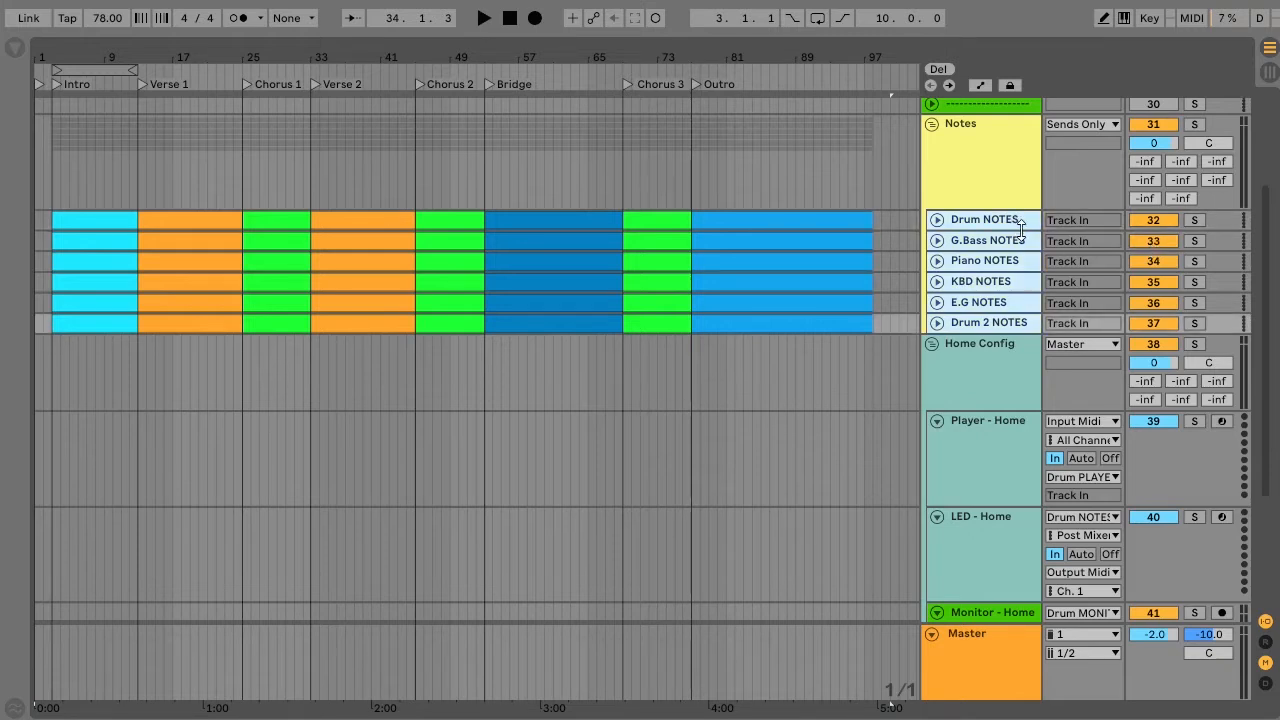
click(1160, 223)
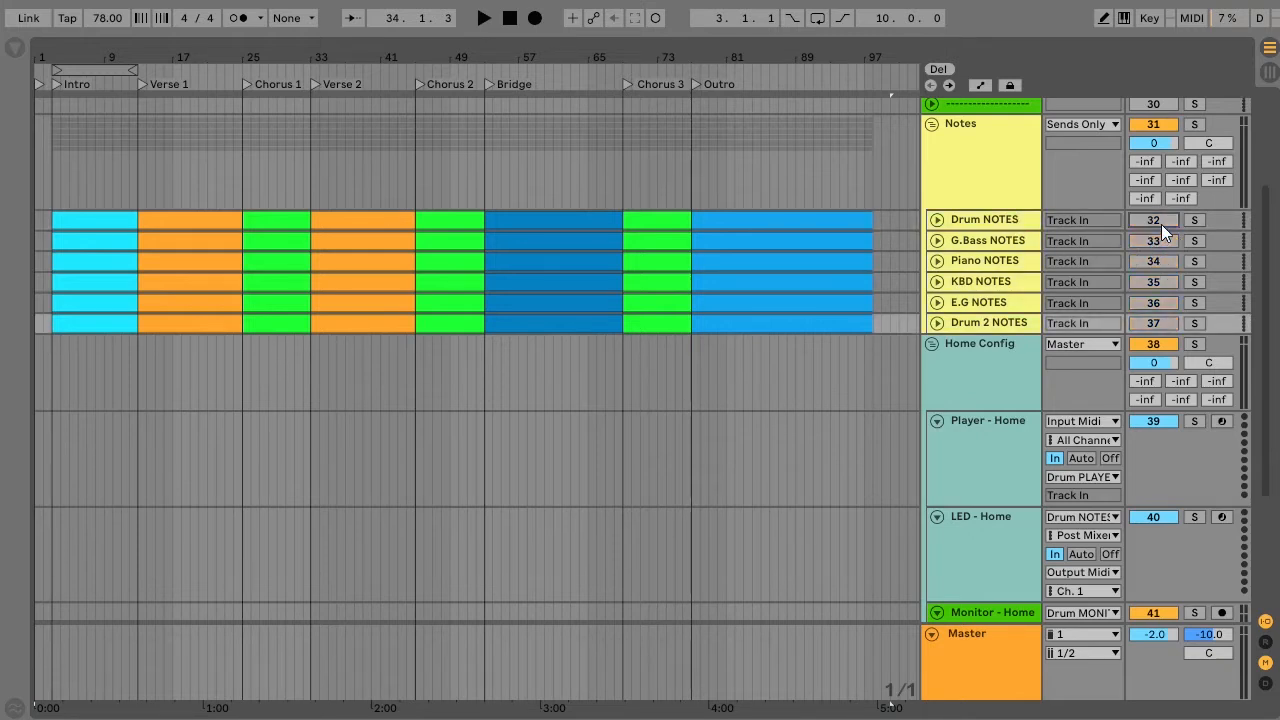
click(1020, 243)
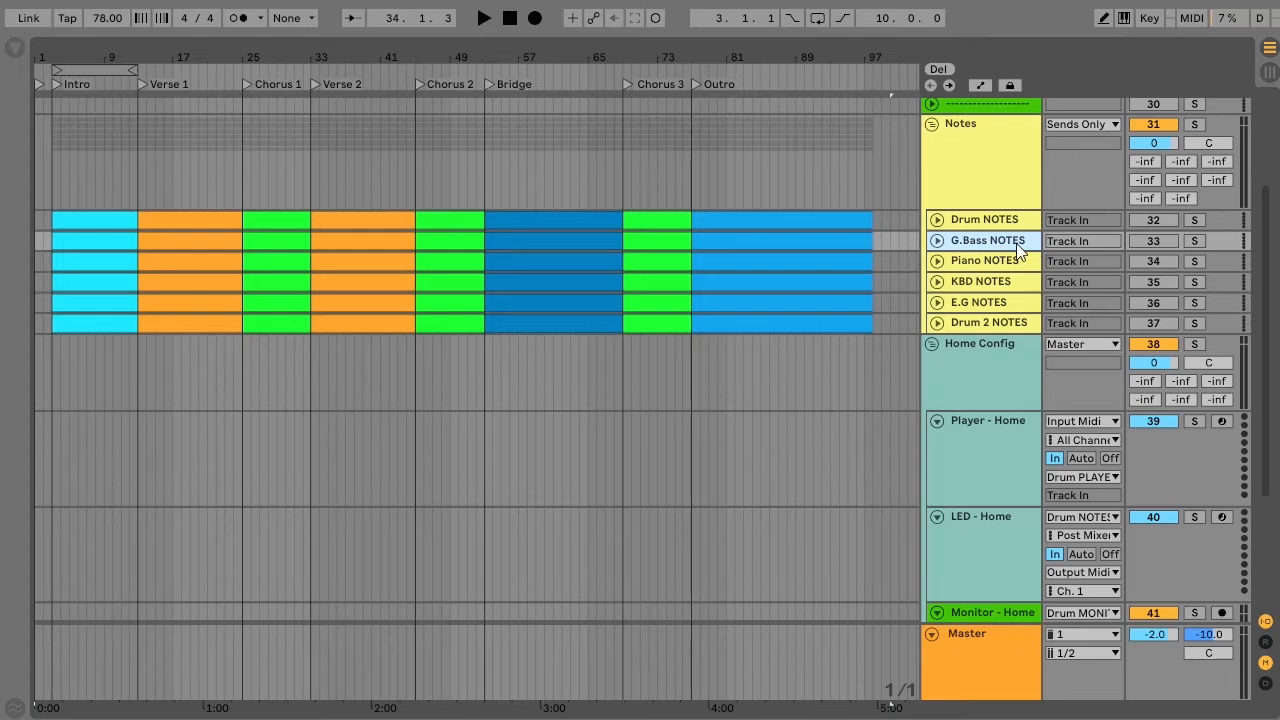
click(1150, 240)
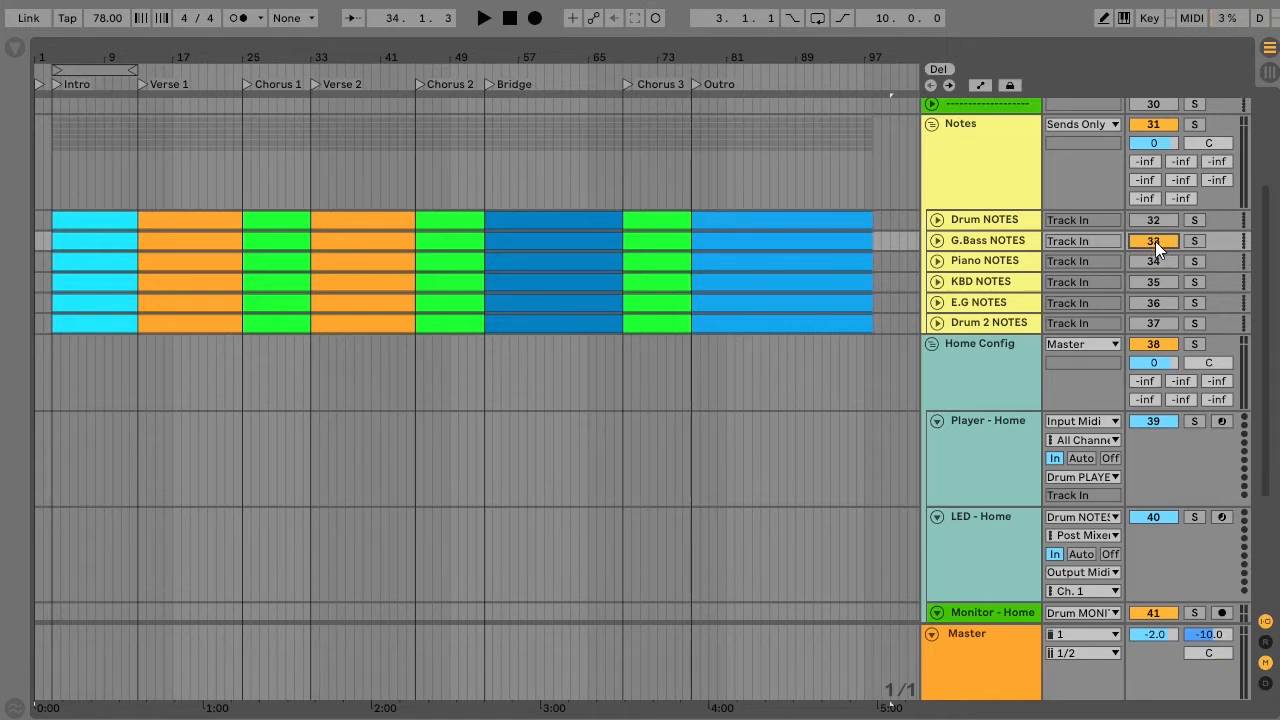
- Select the Home Config group and examine its Player, LED and Monitor tracks
scroll(1155, 248, up, 5)
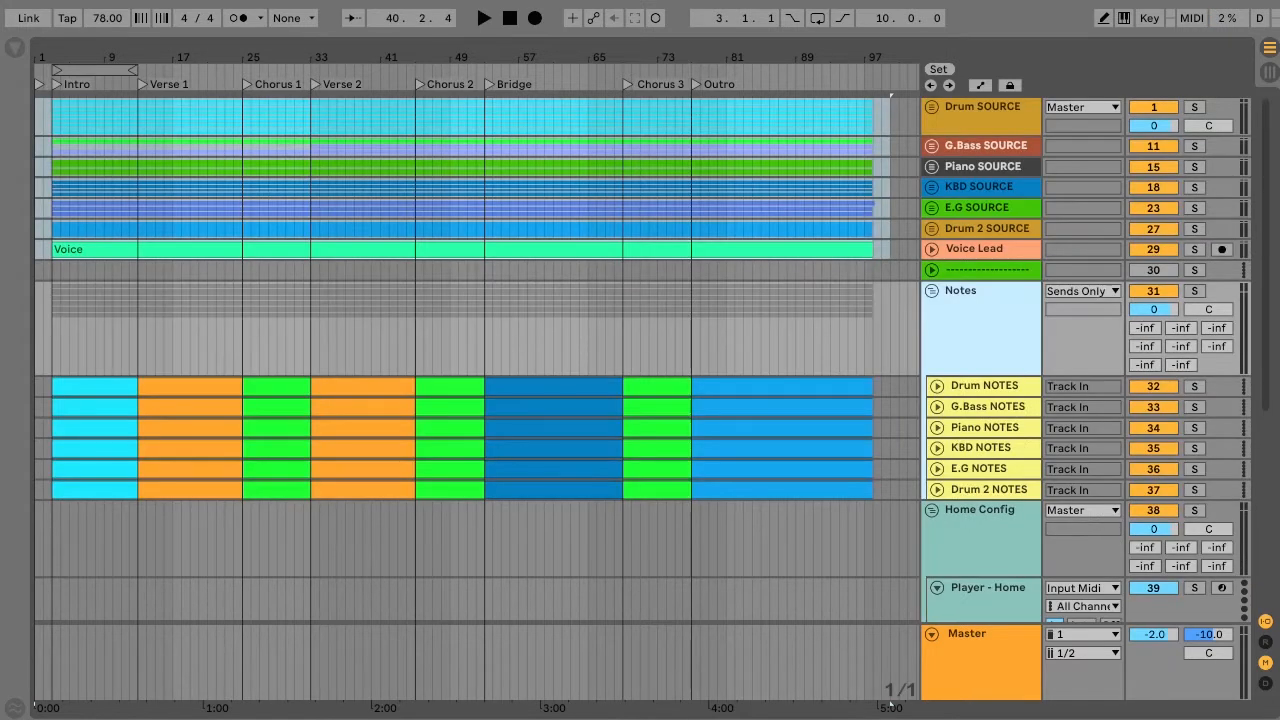
click(974, 537)
scroll(974, 537, down, 3)
scroll(974, 537, down, 3)
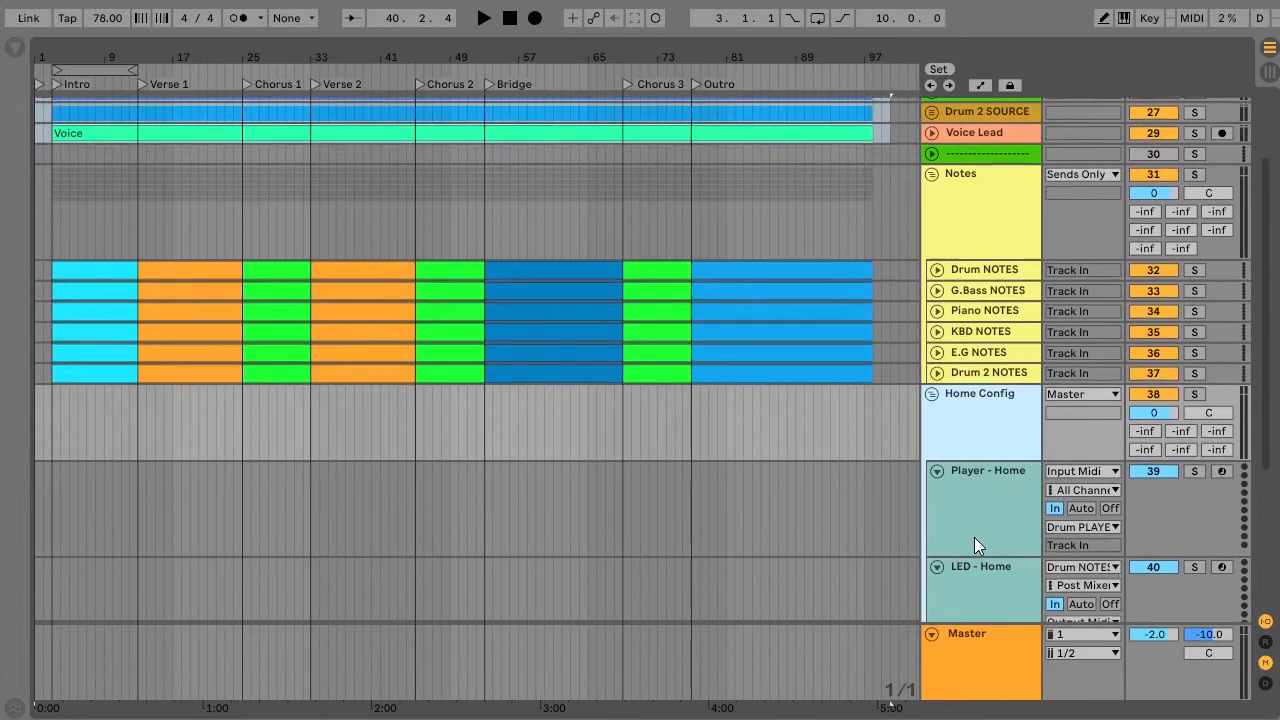
scroll(974, 537, down, 1)
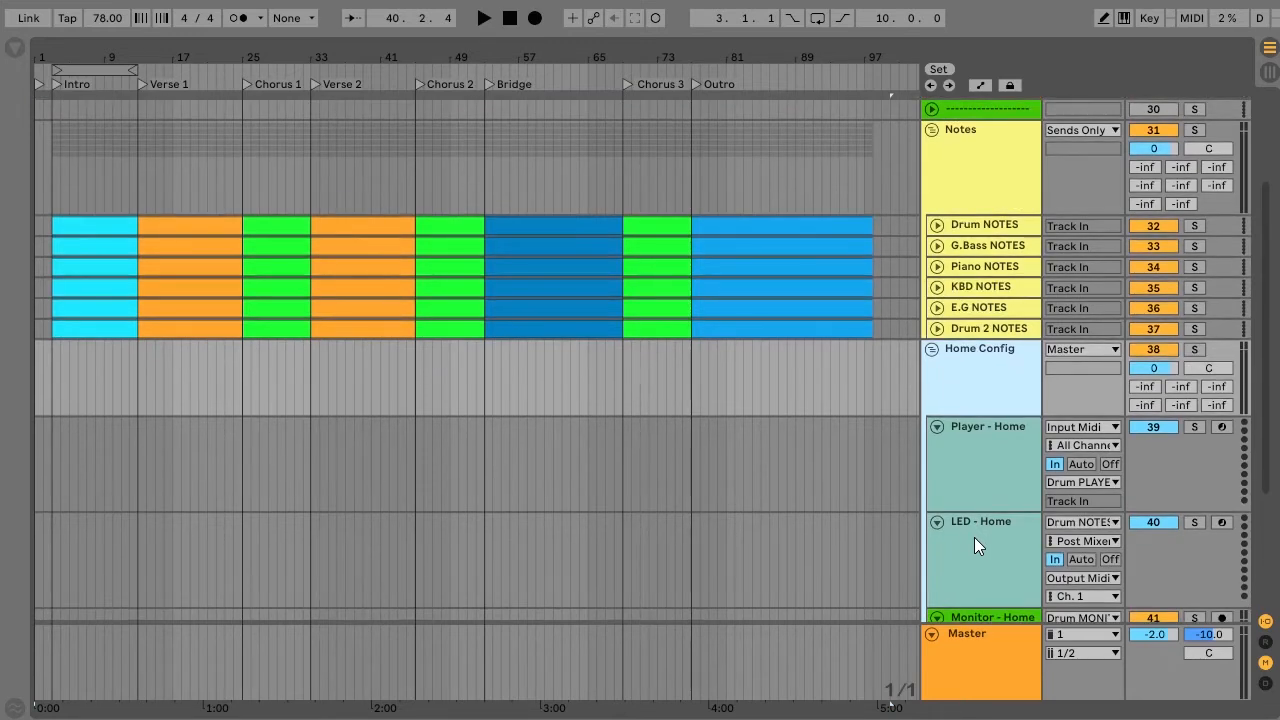
- Set the Player - Home track's MIDI input to Bass Lighted Keyboard and its output to G.Bass PLAYER
click(998, 446)
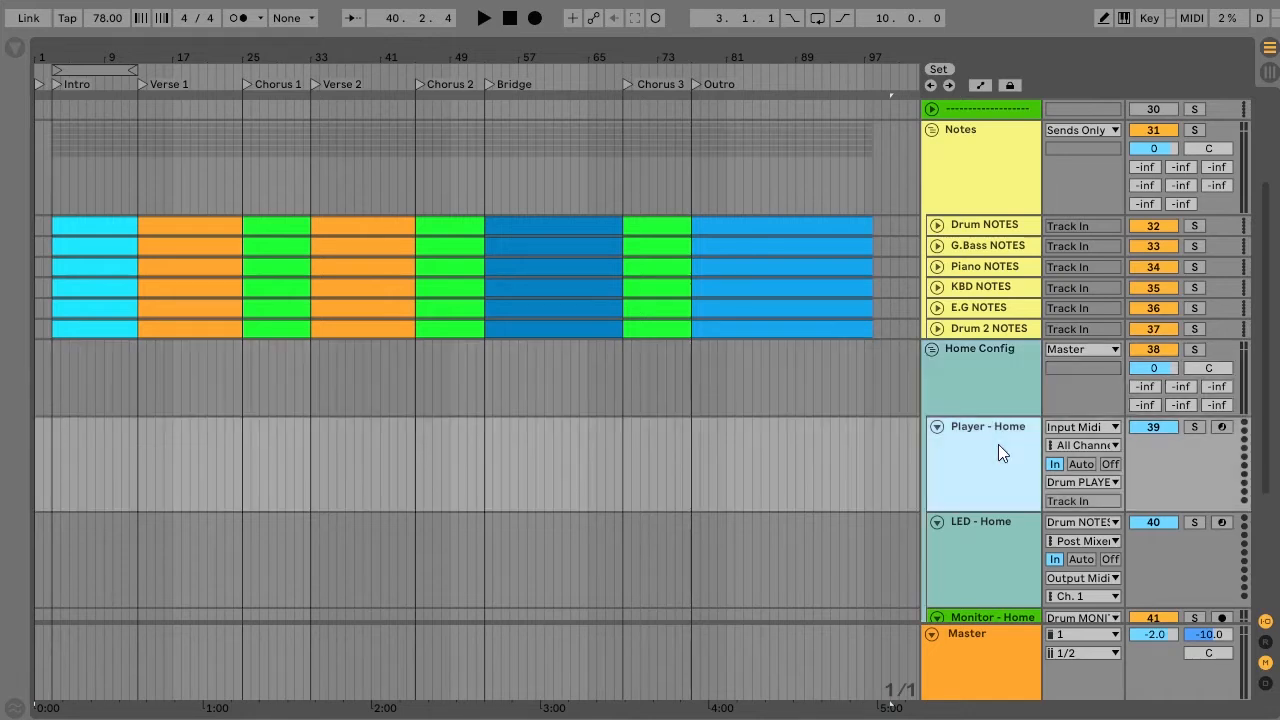
click(1063, 429)
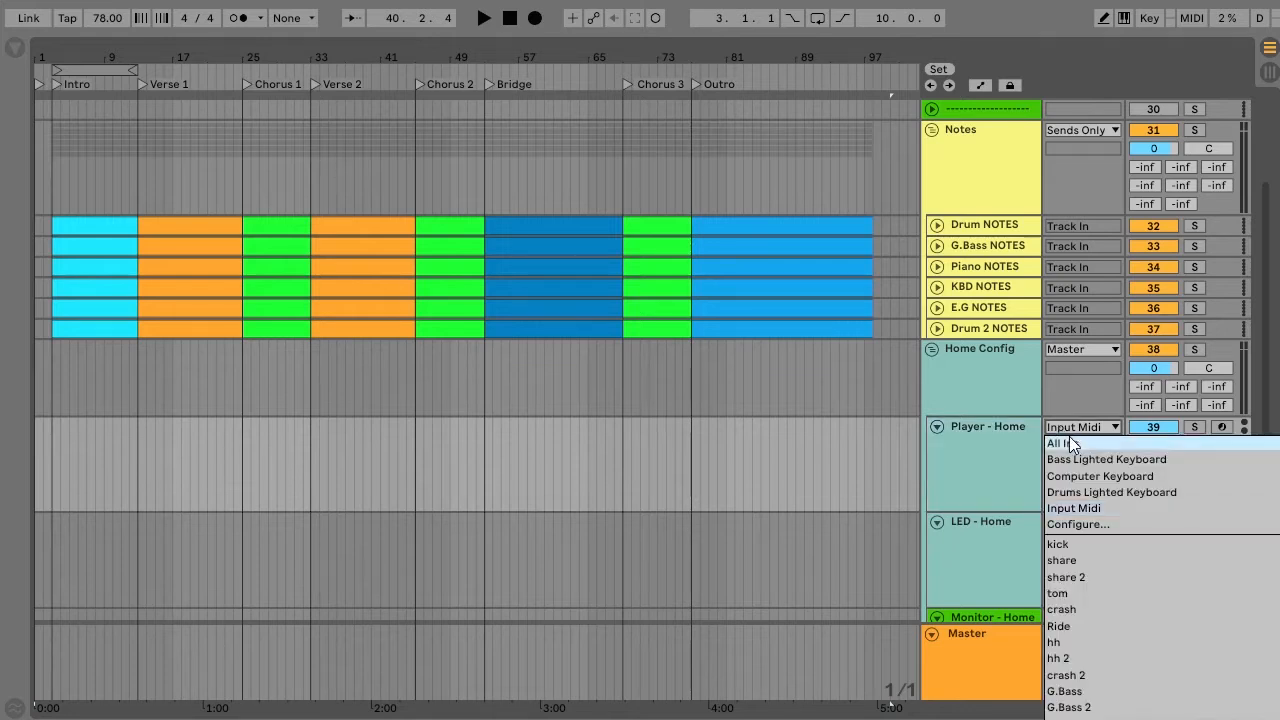
click(1082, 459)
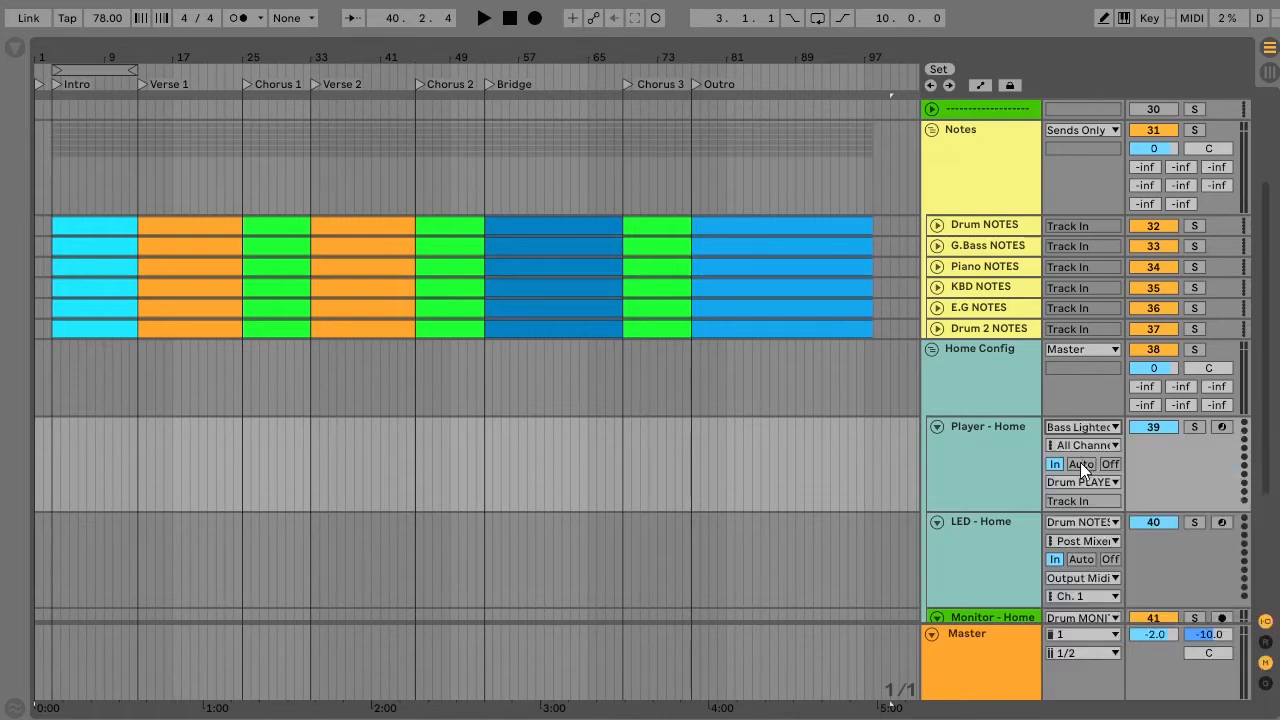
click(1071, 481)
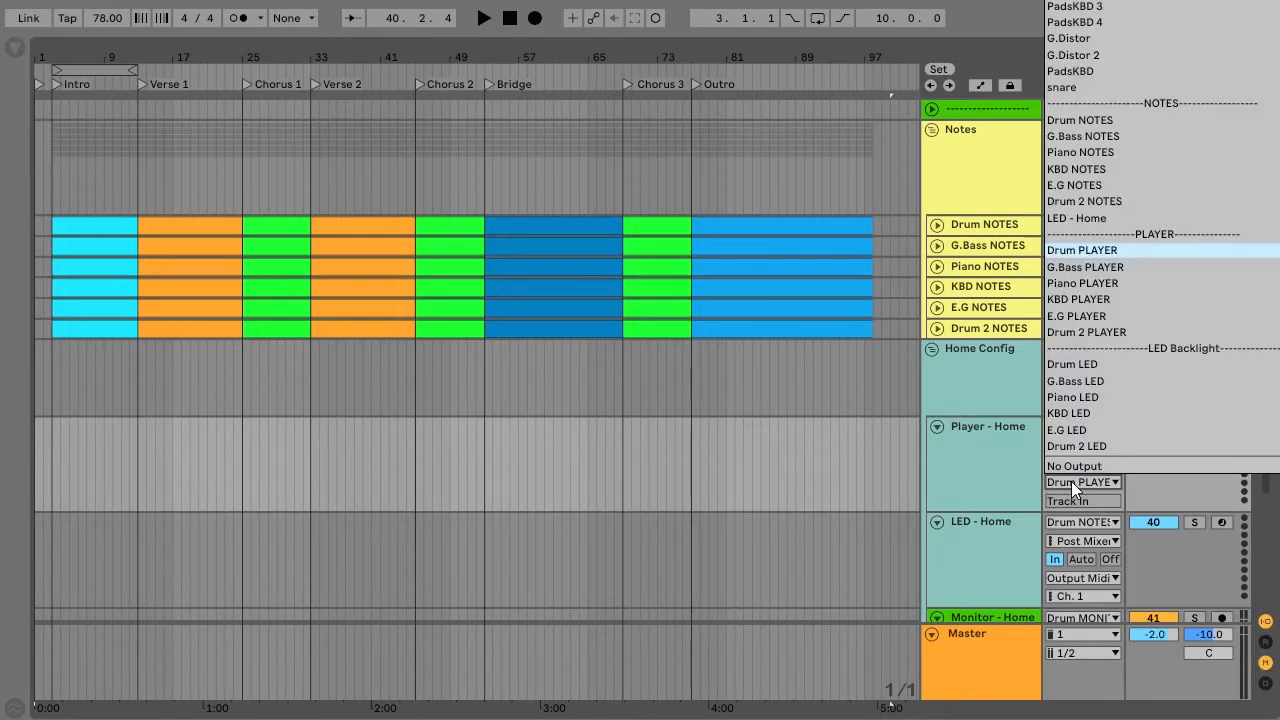
click(1110, 268)
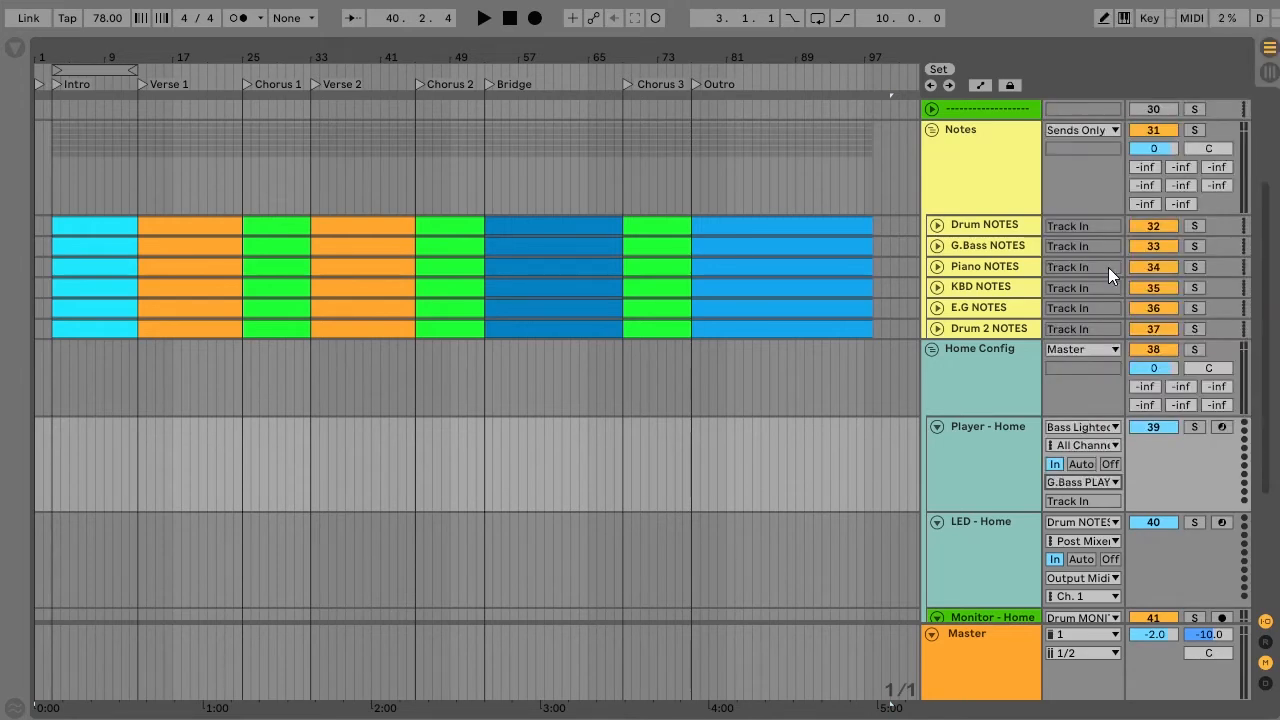
- Set the LED - Home track's MIDI input to G.Bass NOTES
click(1015, 530)
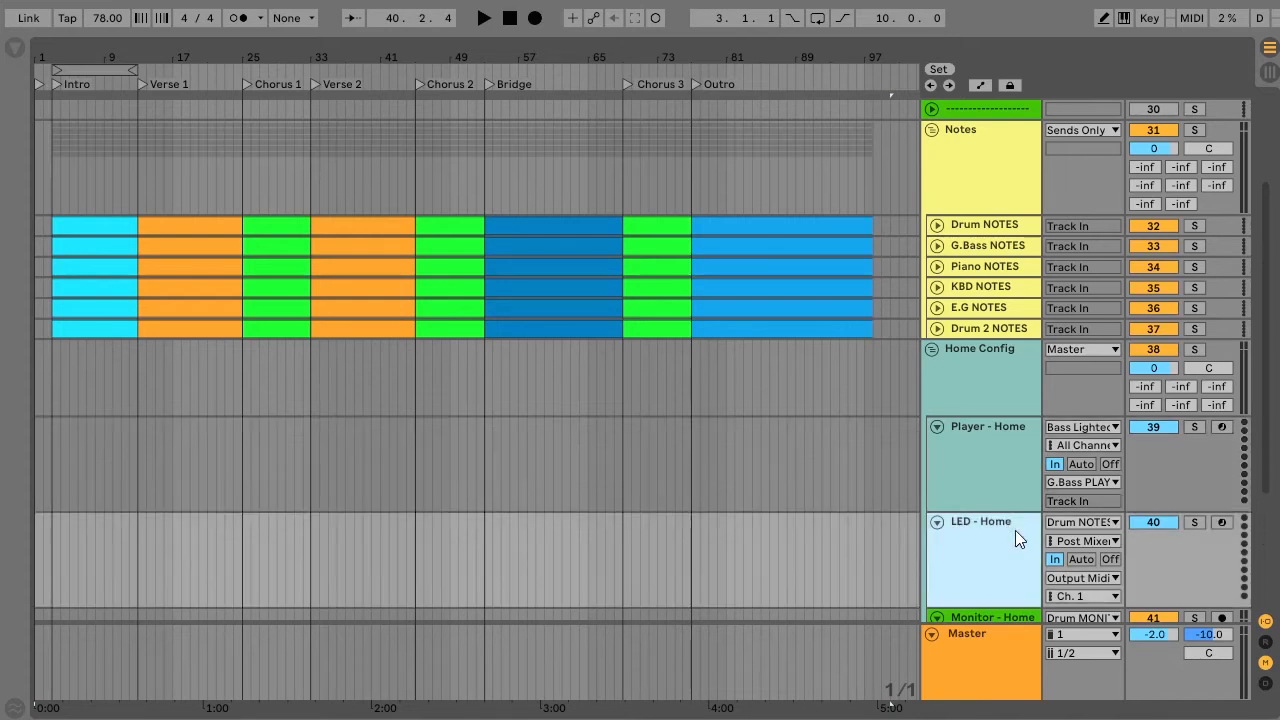
click(1067, 521)
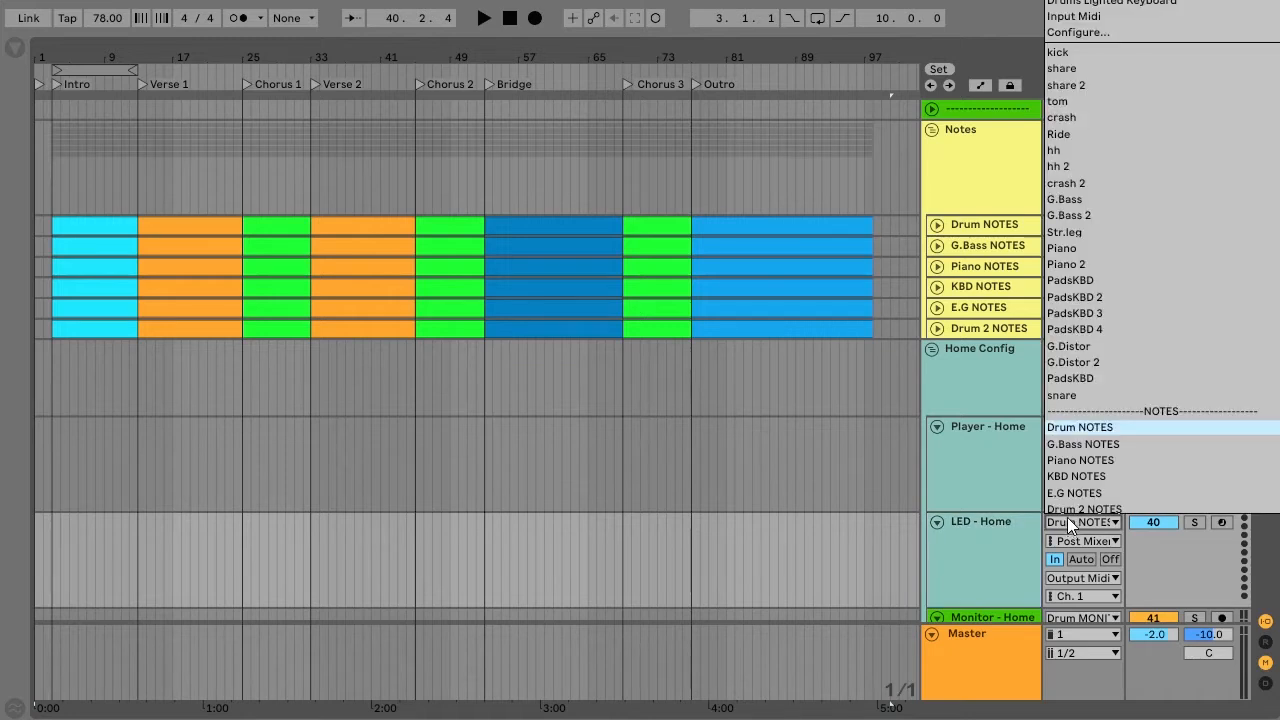
click(1106, 442)
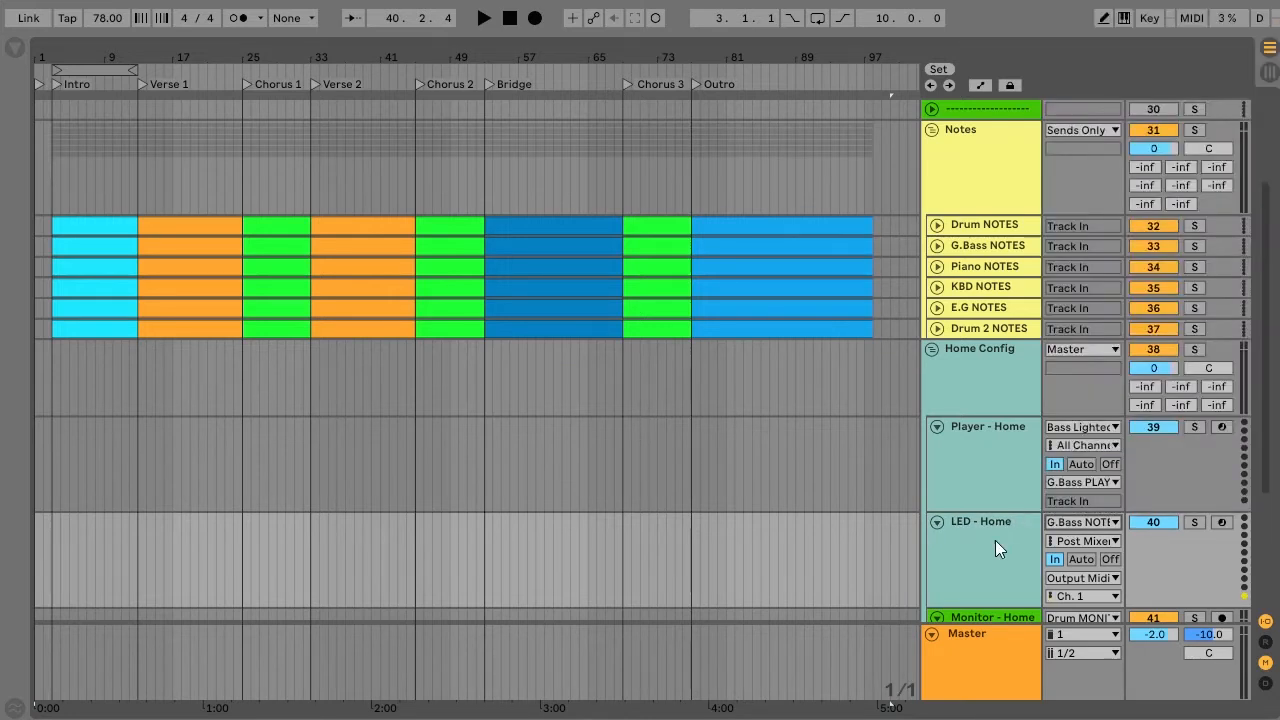
- Enable Track for the Bass Lighted Keyboard output in the MIDI preferences and route LED - Home's output to Bass Lighted Keyboard
scroll(995, 550, down, 3)
scroll(995, 550, down, 2)
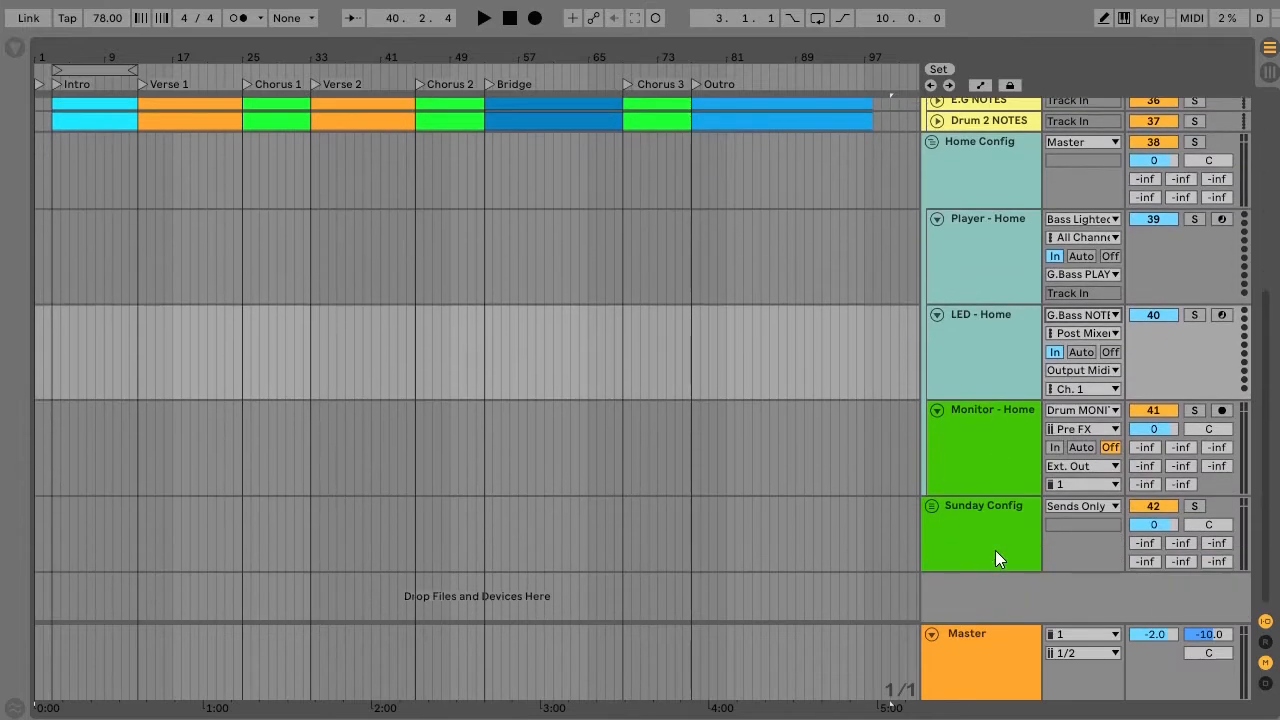
click(1077, 369)
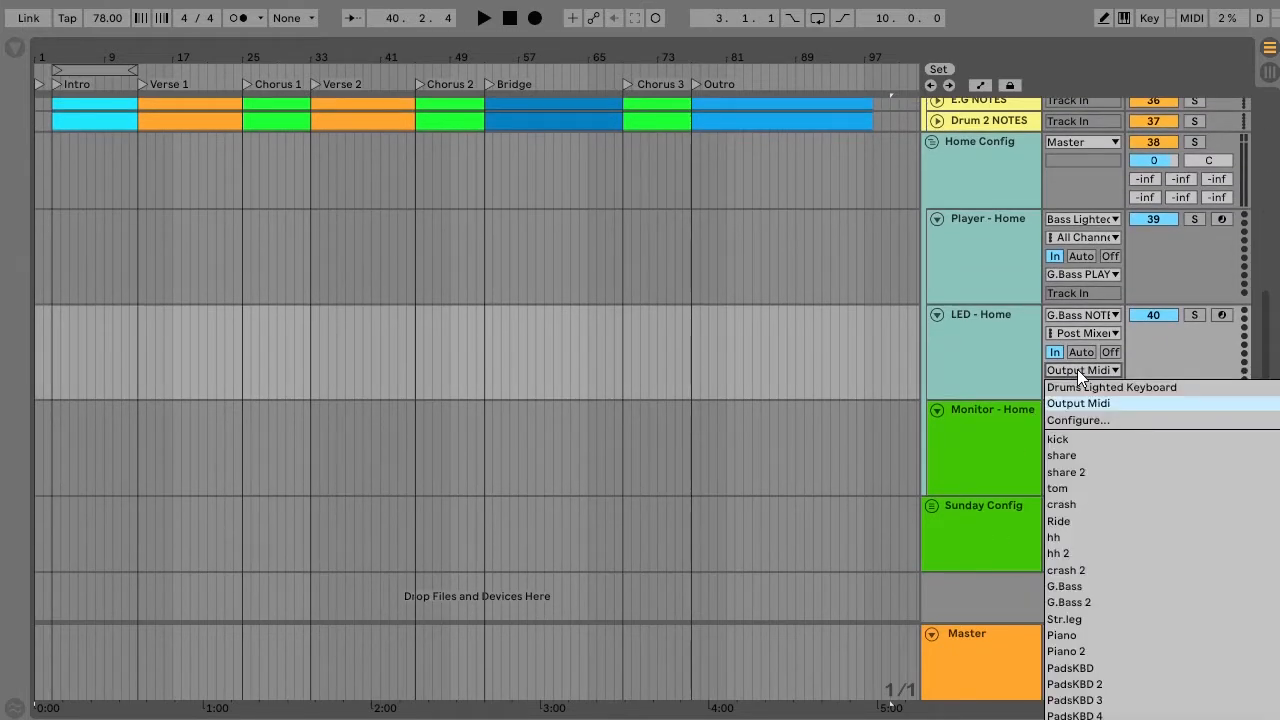
click(1086, 419)
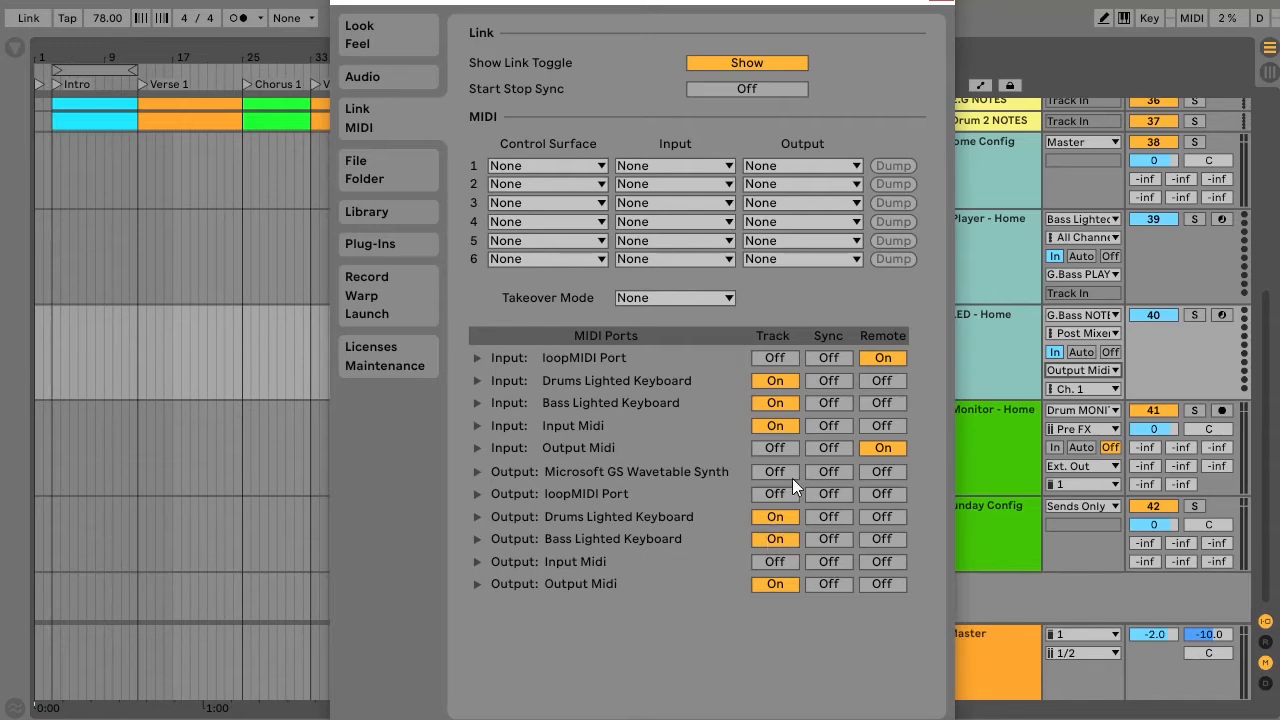
click(944, 3)
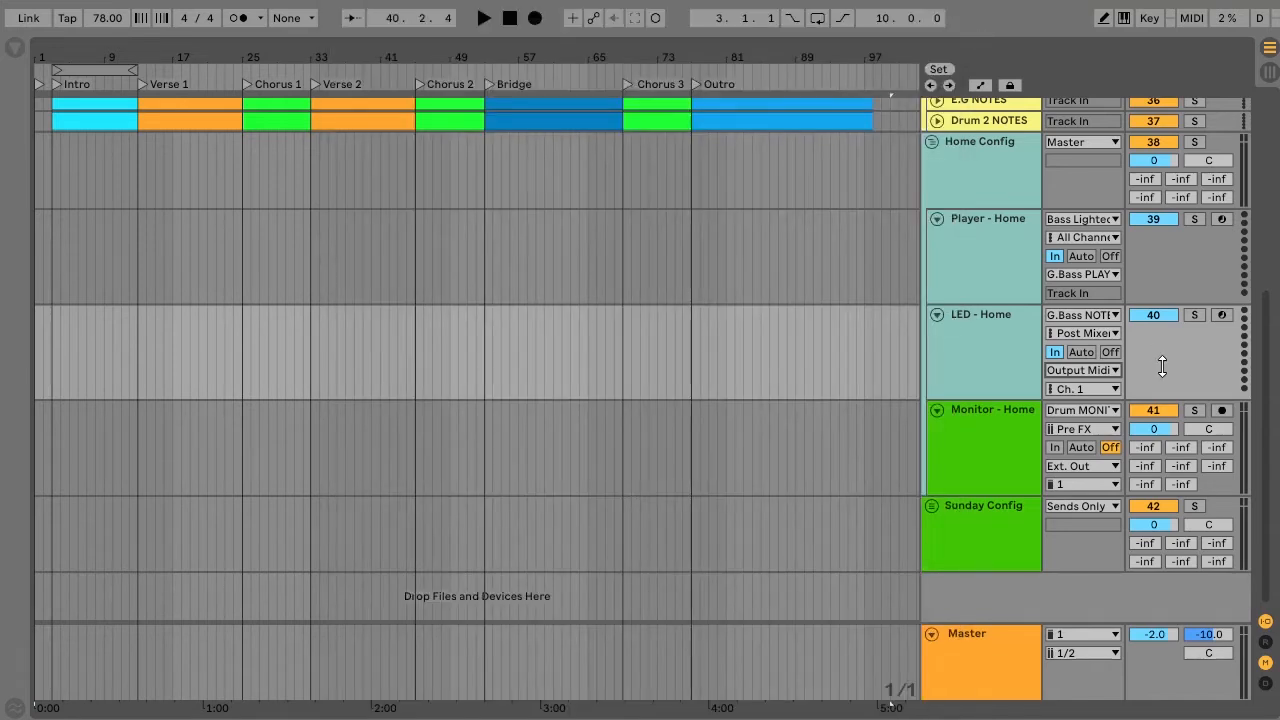
click(1083, 371)
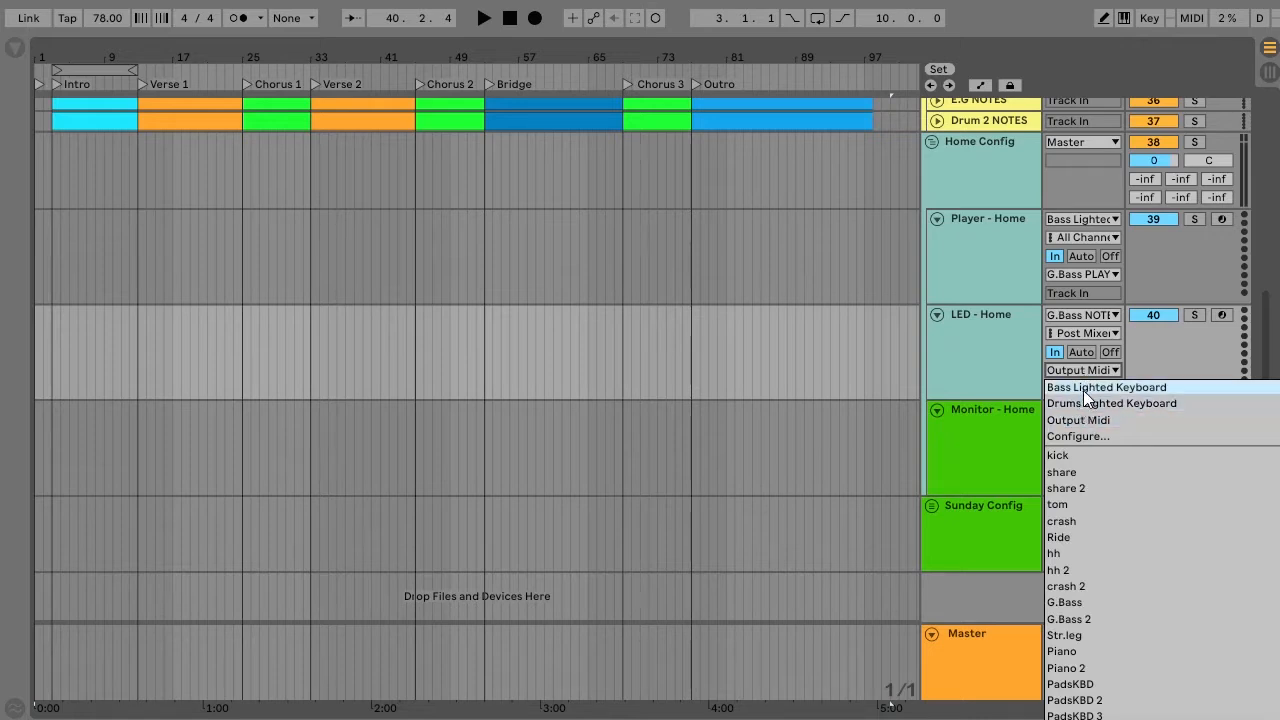
click(1083, 387)
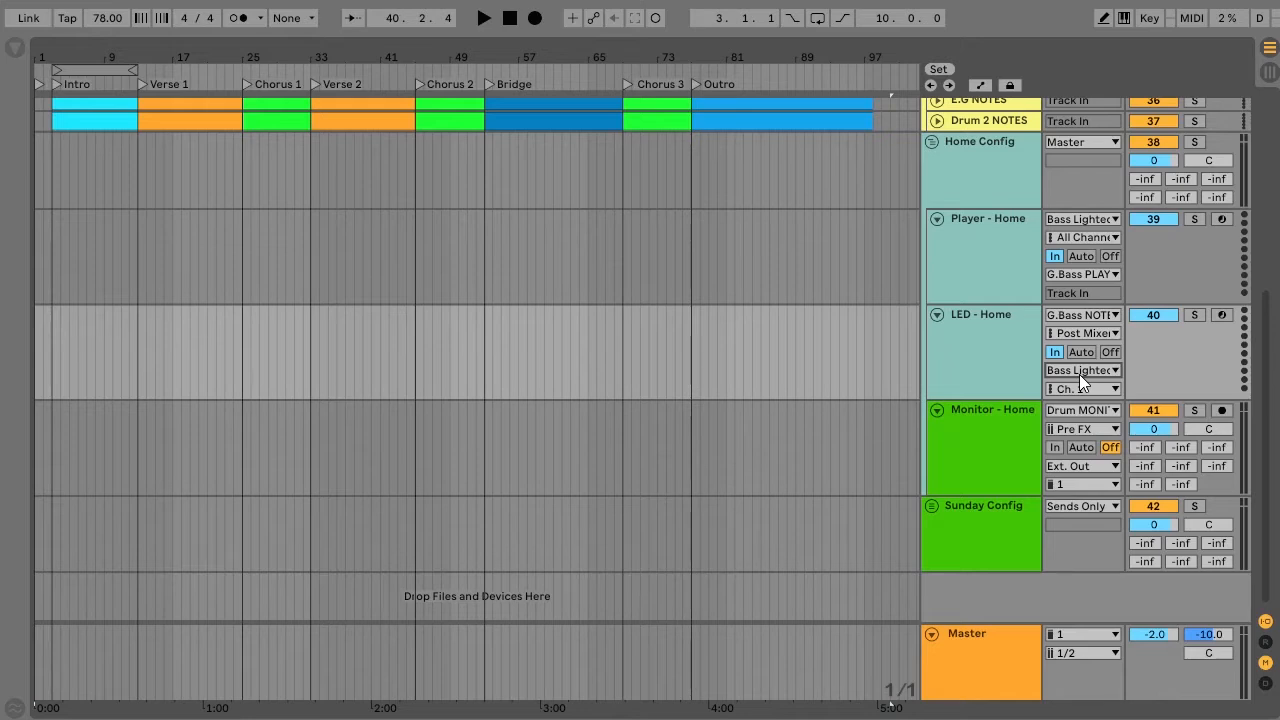
- Select the Monitor - Home track and audition the song from the Chorus 2 locator
click(988, 445)
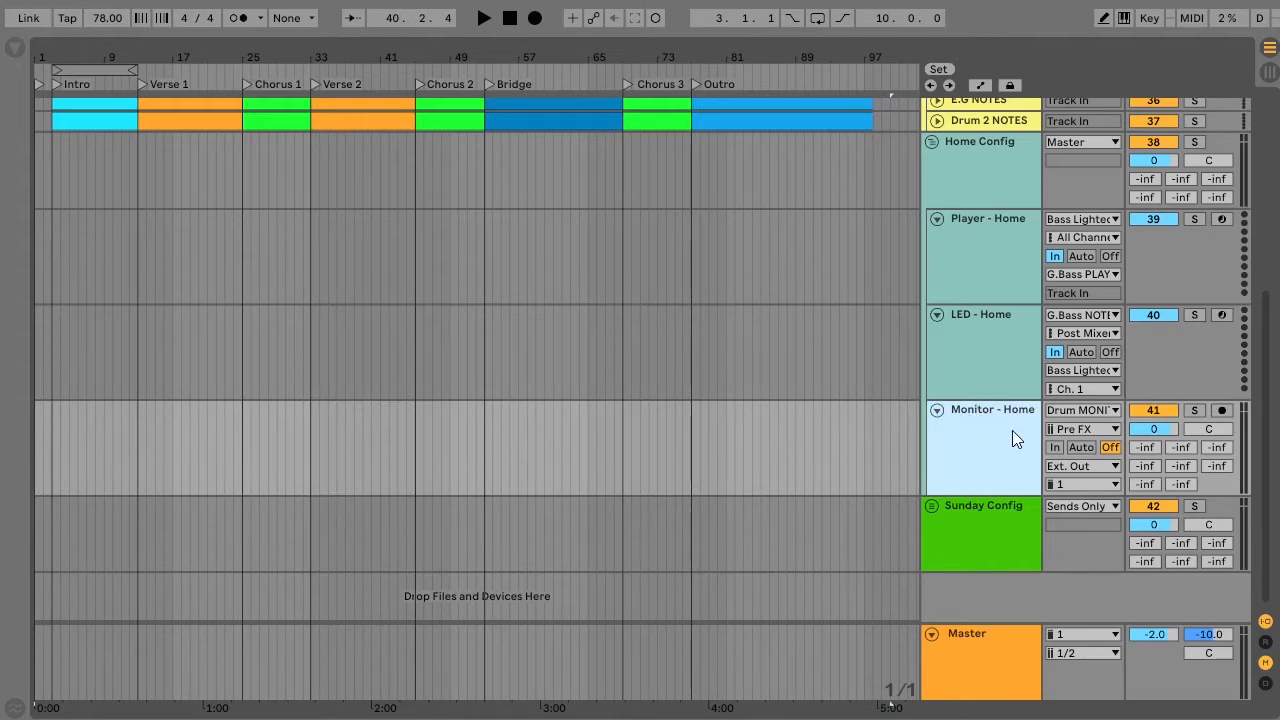
click(481, 25)
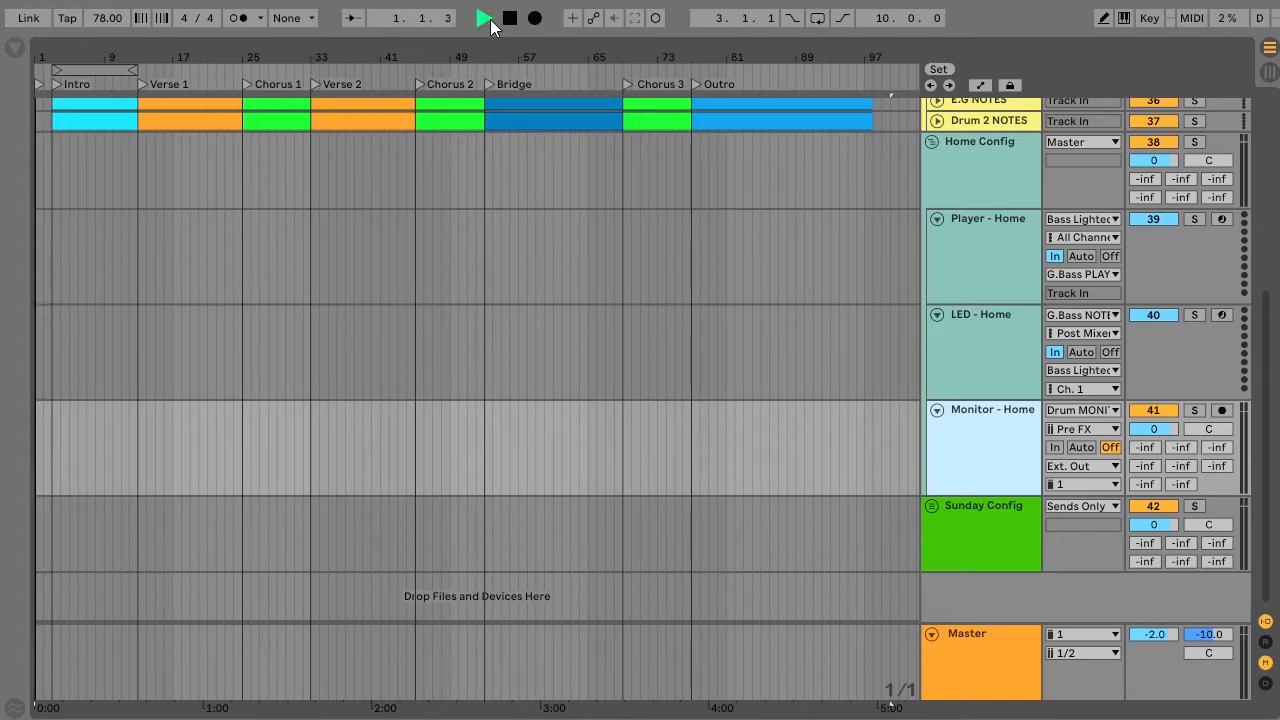
click(418, 82)
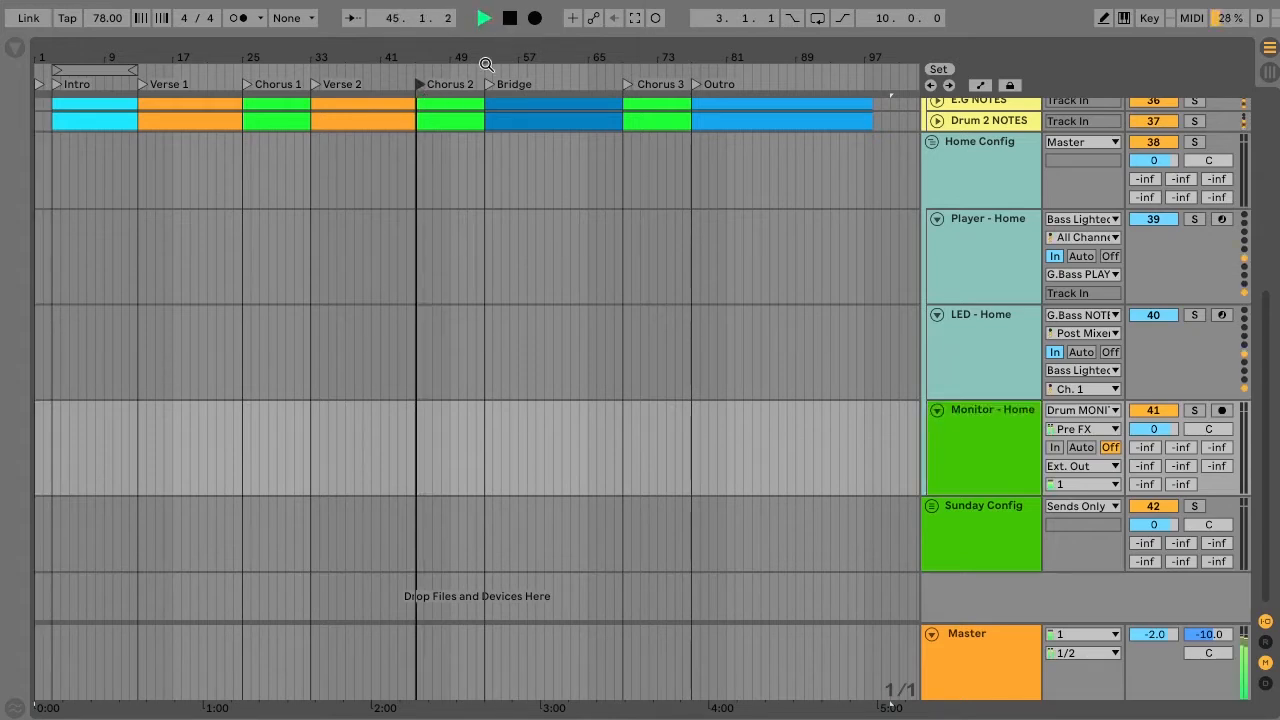
click(510, 25)
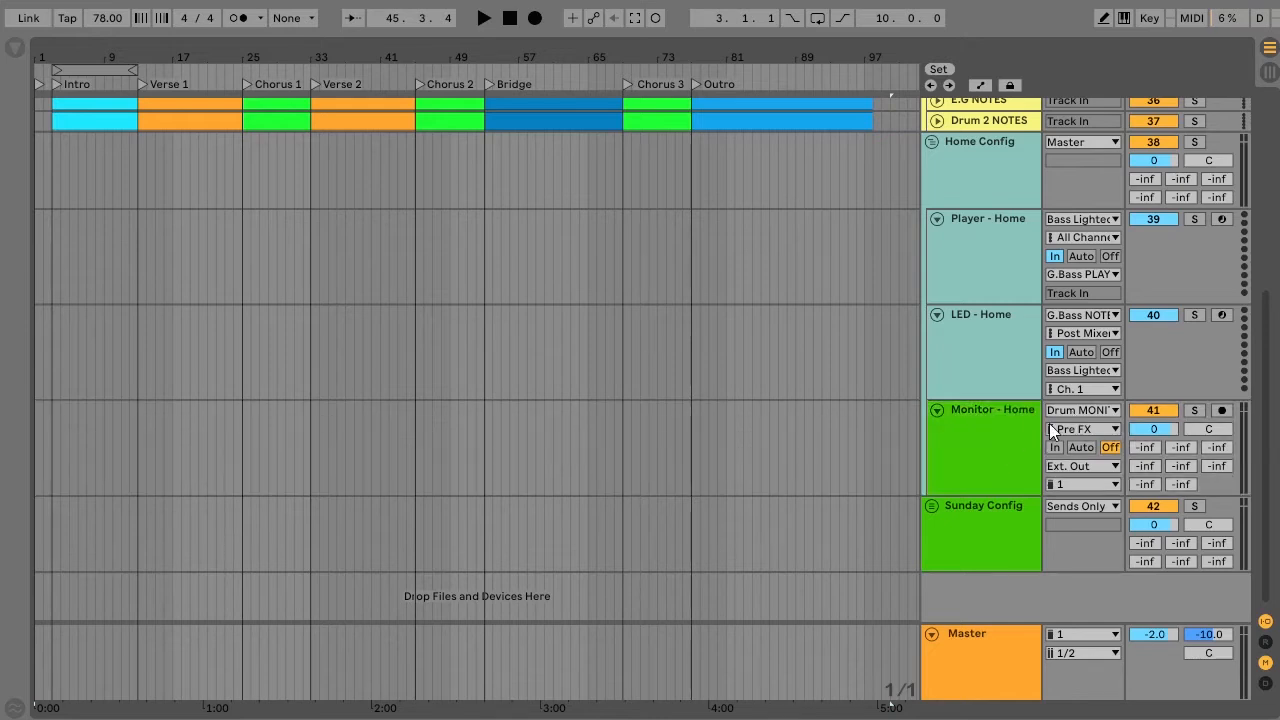
- Set the Monitor - Home track's audio input to G.Bass MONITOR, tapped Pre FX
click(1005, 431)
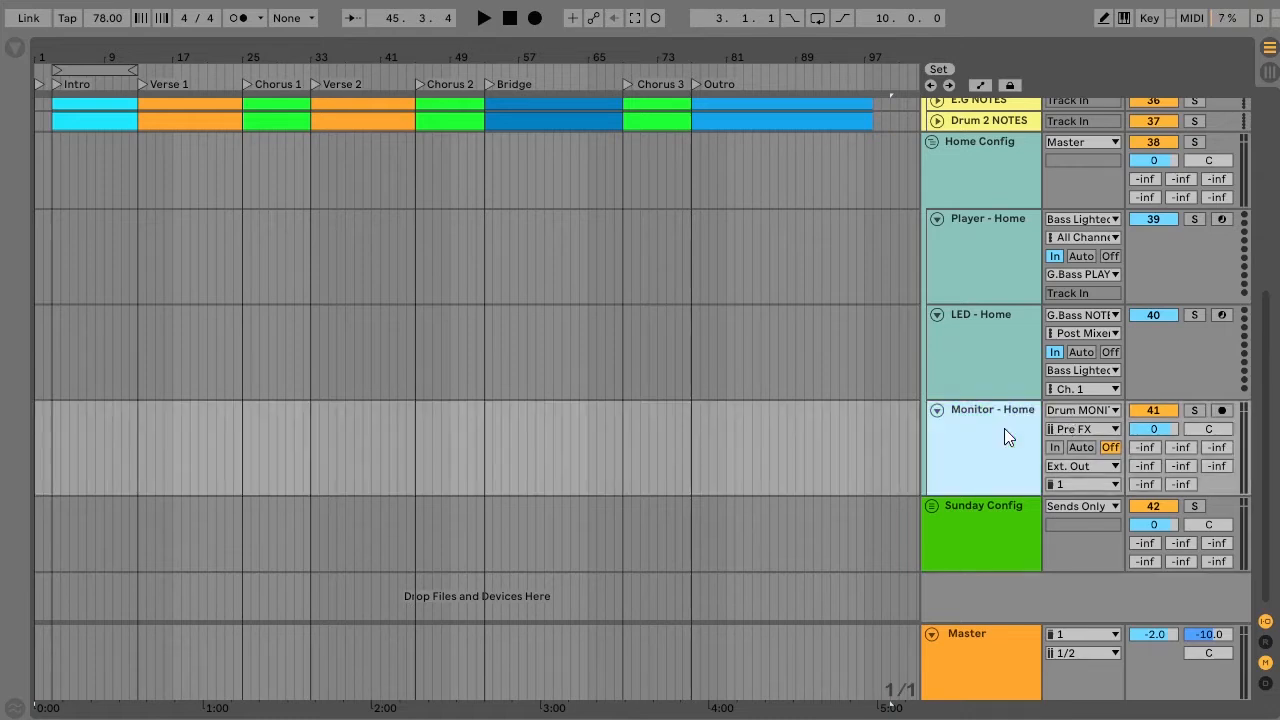
click(1072, 411)
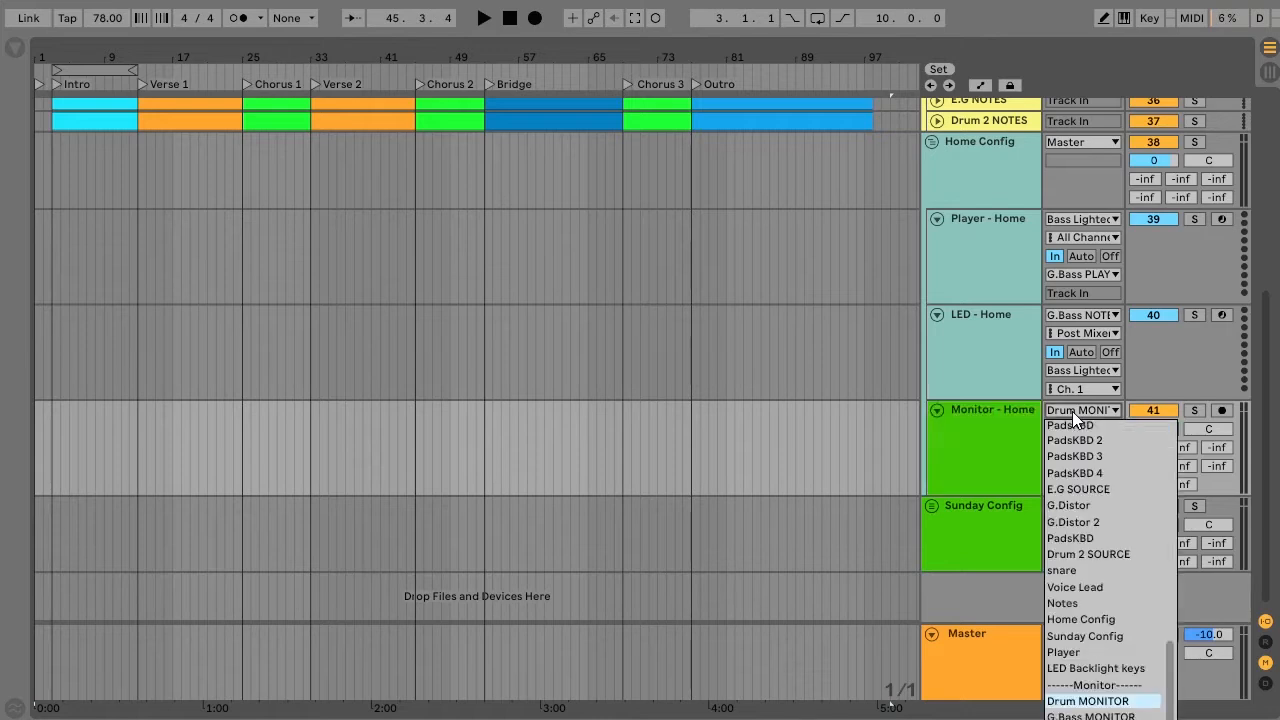
click(1075, 701)
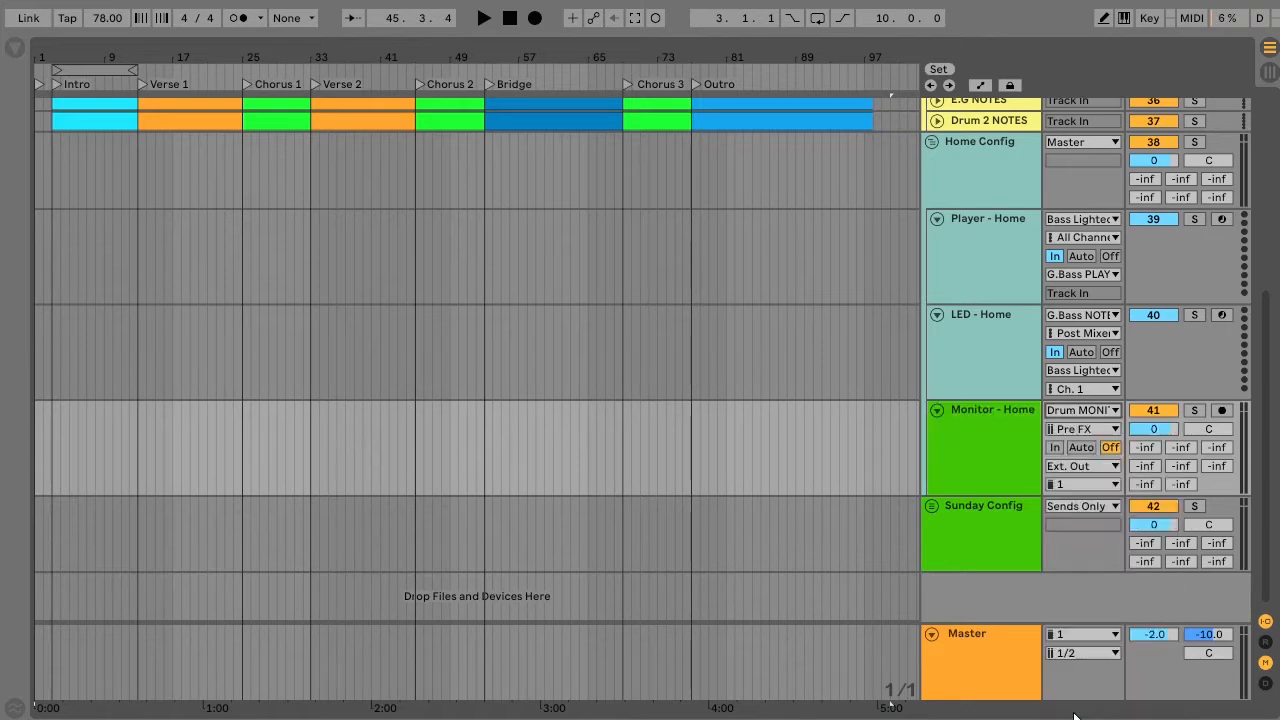
click(1078, 427)
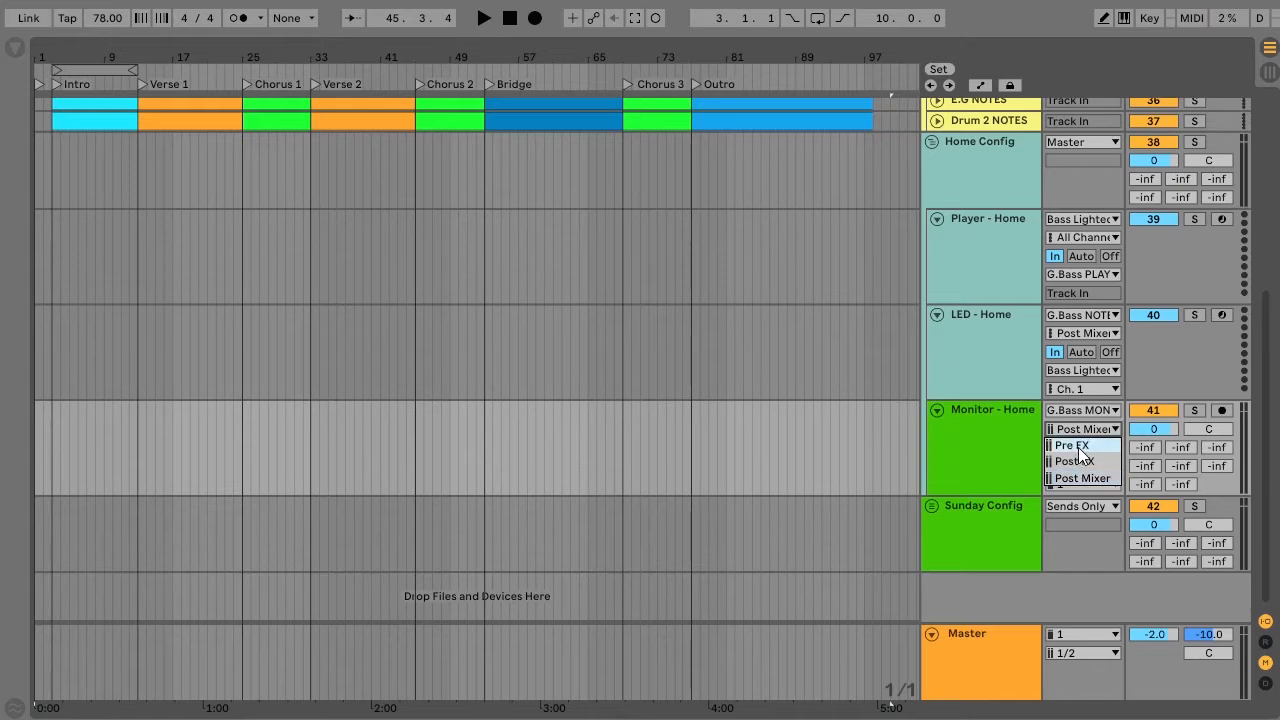
click(1078, 447)
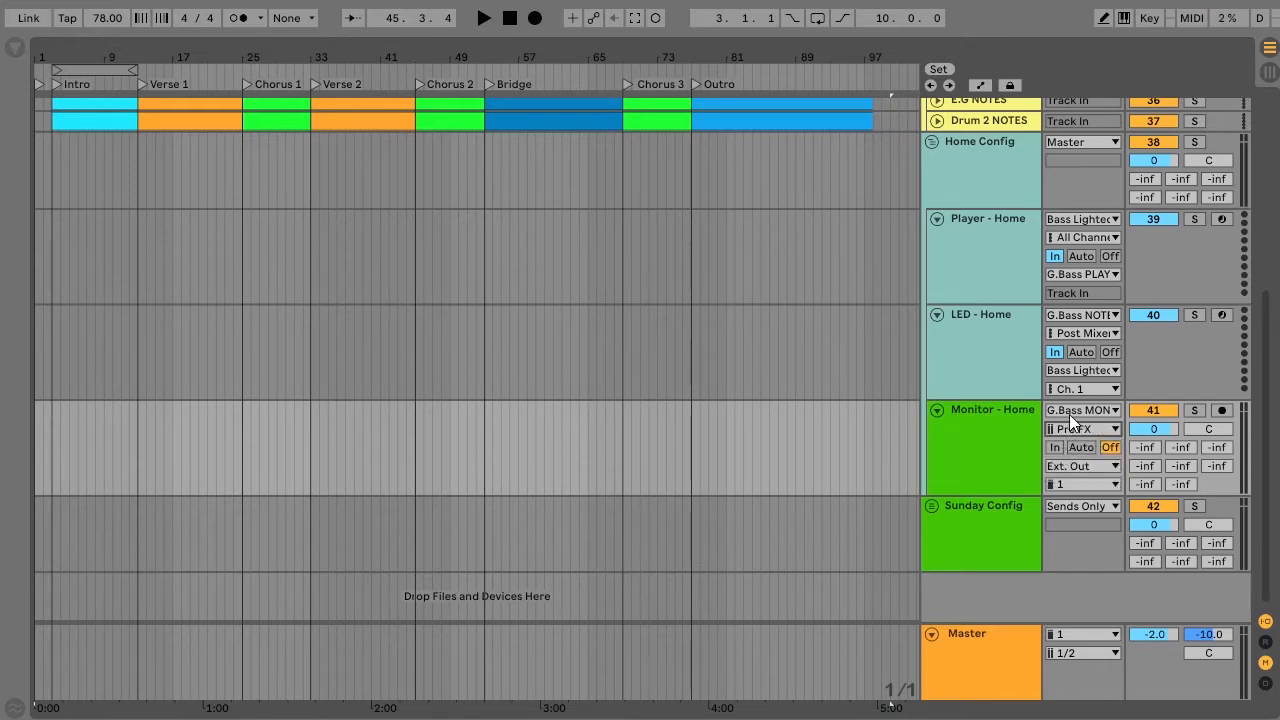
- Set the Monitor - Home track's monitoring to In and check its external output channel
click(1069, 412)
click(1069, 414)
click(1091, 410)
click(1091, 410)
click(1088, 418)
click(1086, 448)
click(1054, 448)
click(1058, 484)
click(1057, 482)
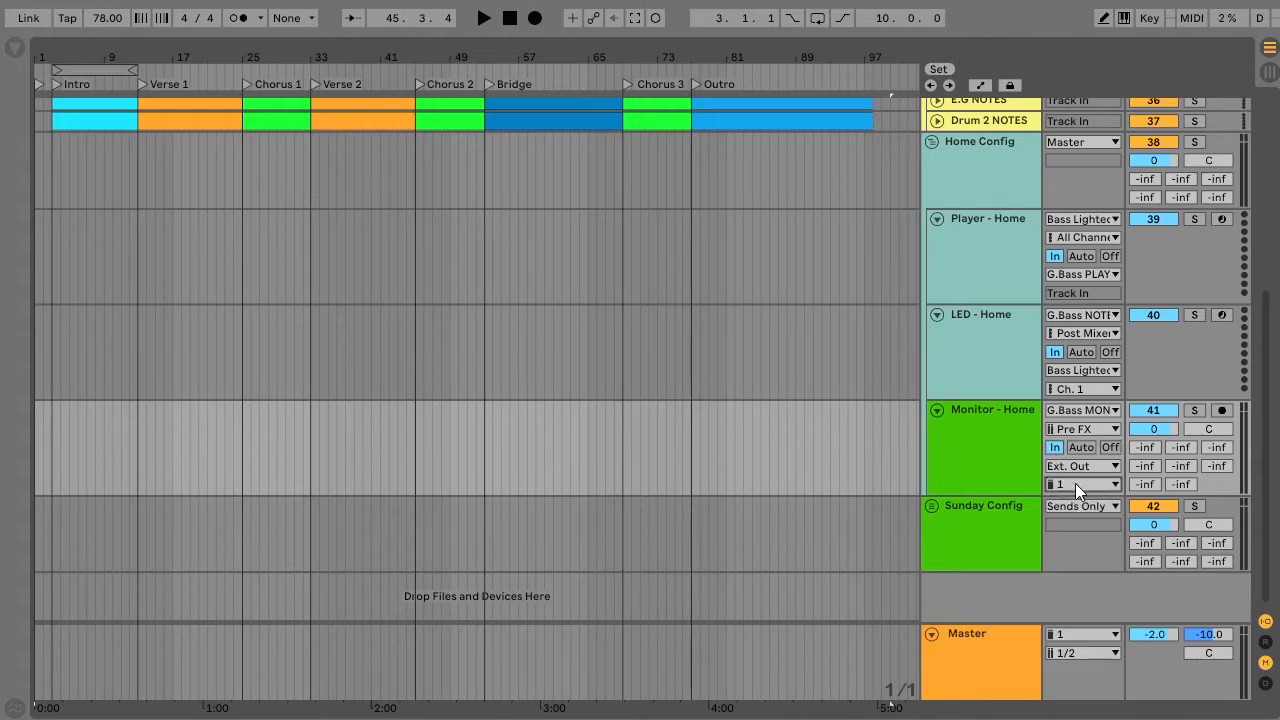
- Play the song briefly from its beginning and from the start of Chorus 2 to check the monitor routing
key(space)
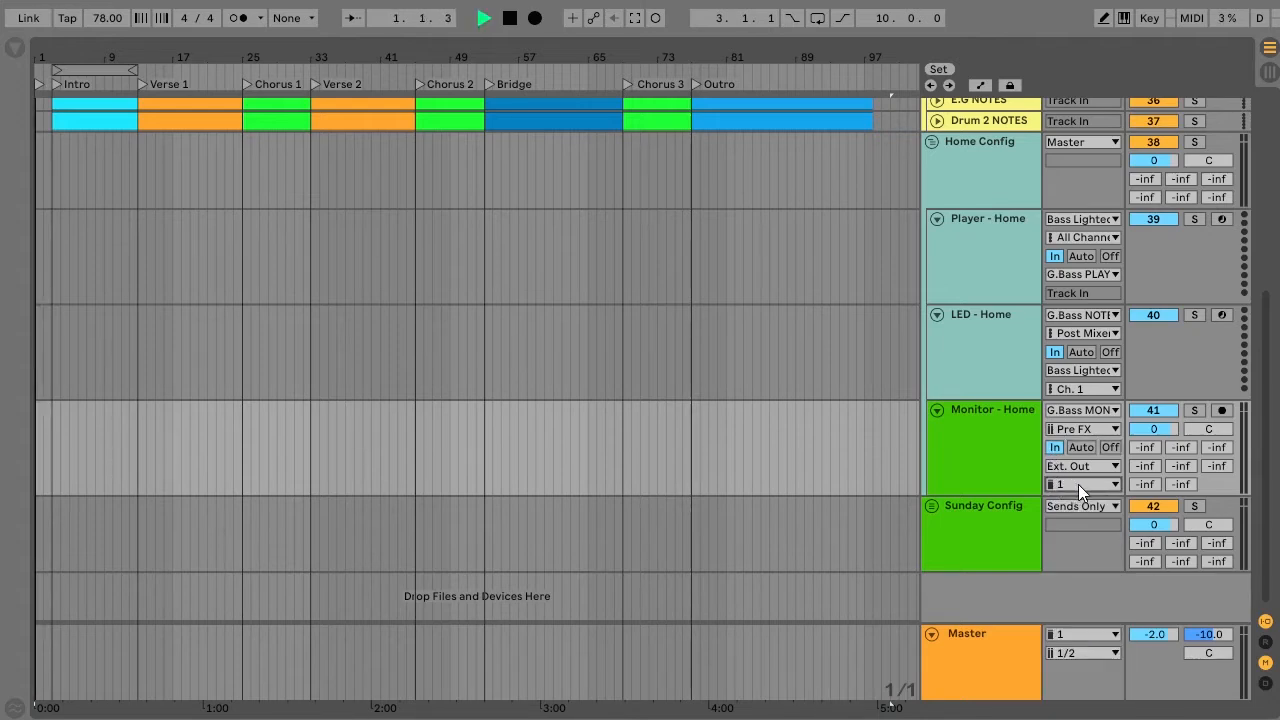
key(space)
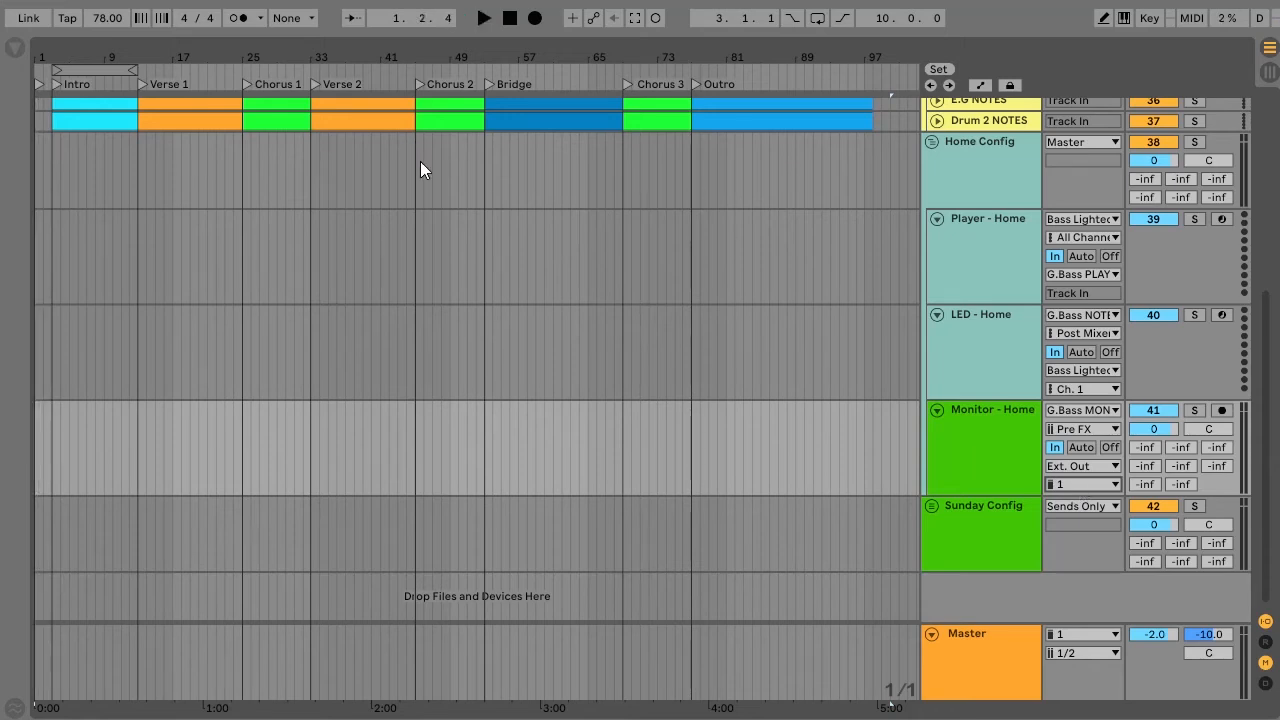
click(416, 163)
key(space)
key(space)
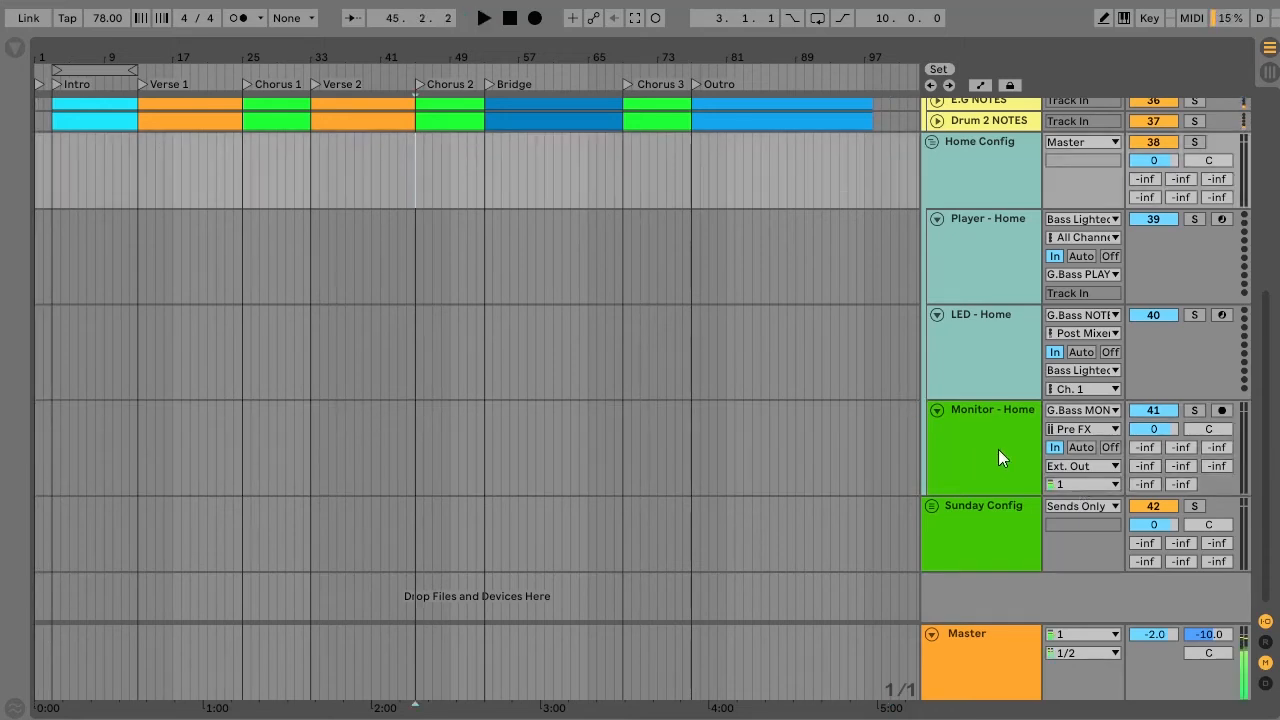
key(space)
key(space)
- Pan the Master track to 31R and audition the song from the start of Chorus 2
click(1010, 651)
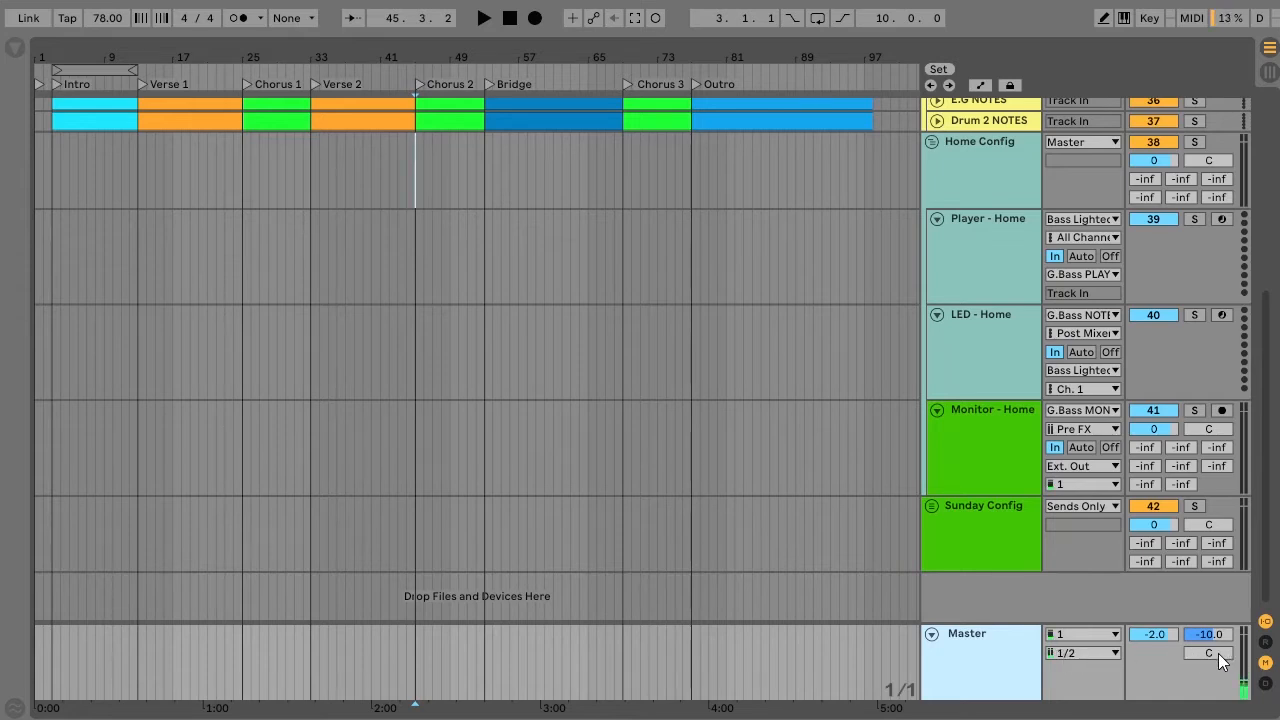
drag(1218, 653, 1218, 612)
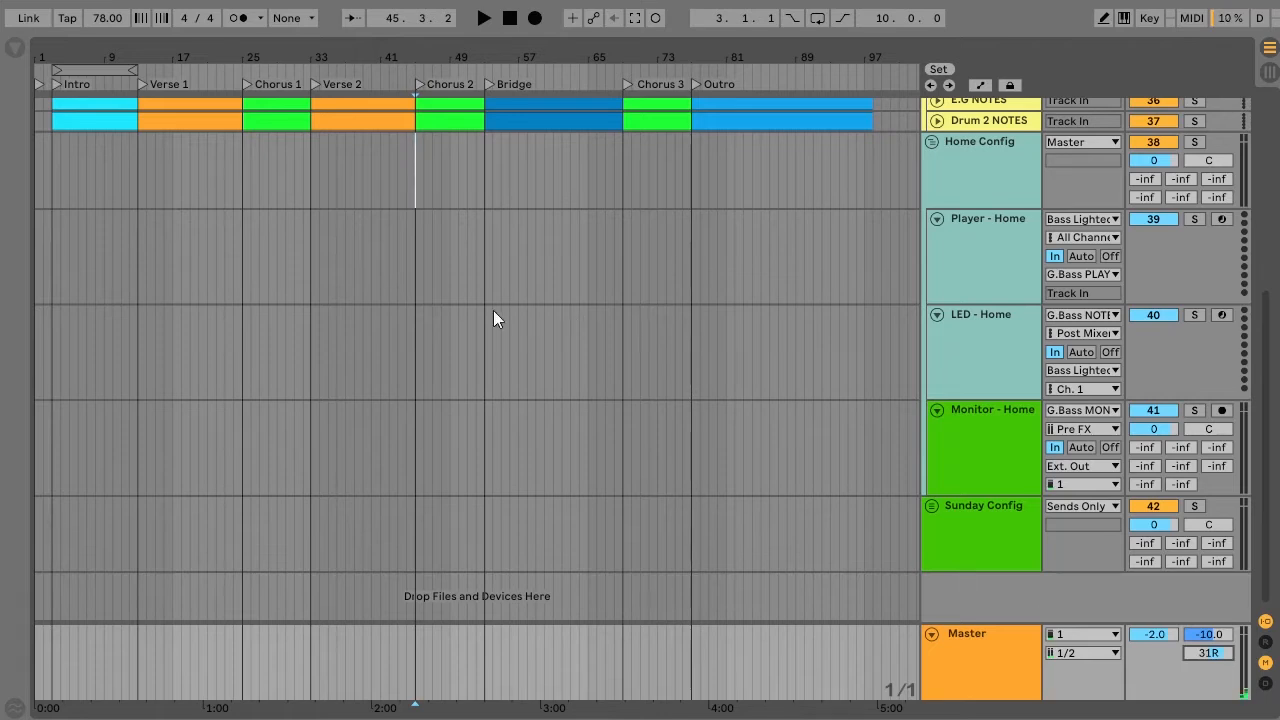
click(414, 309)
key(space)
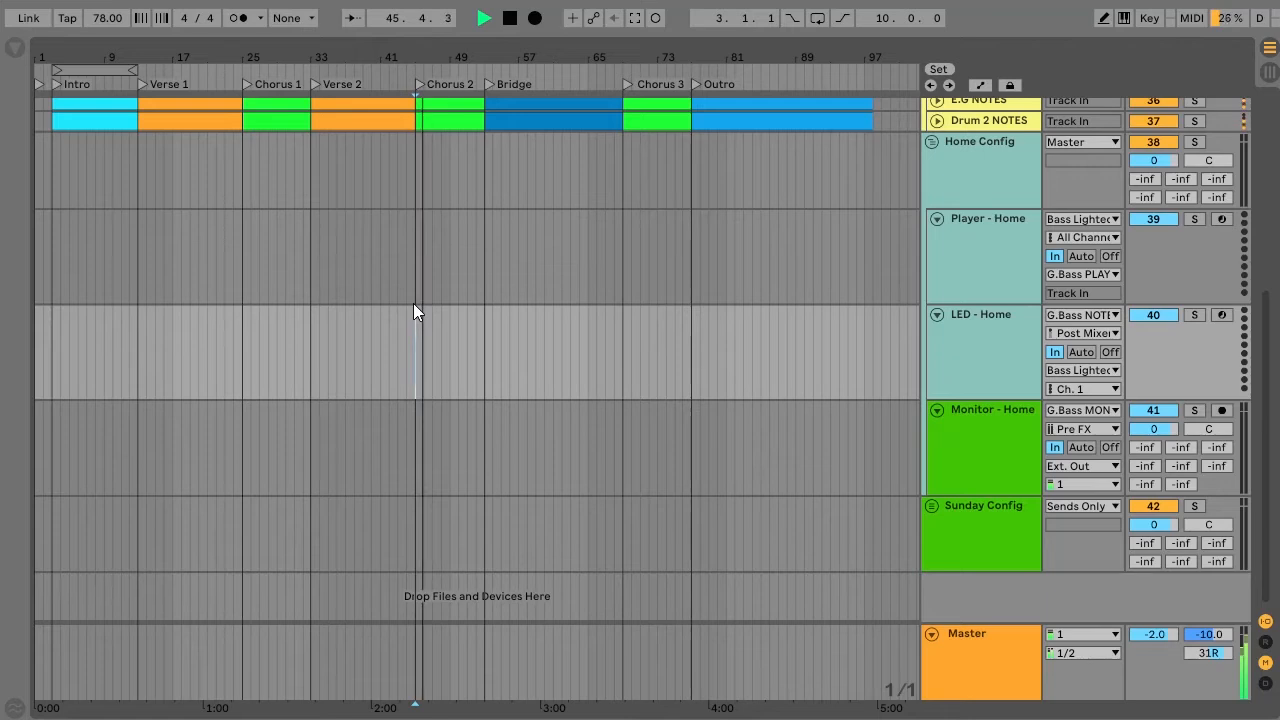
key(space)
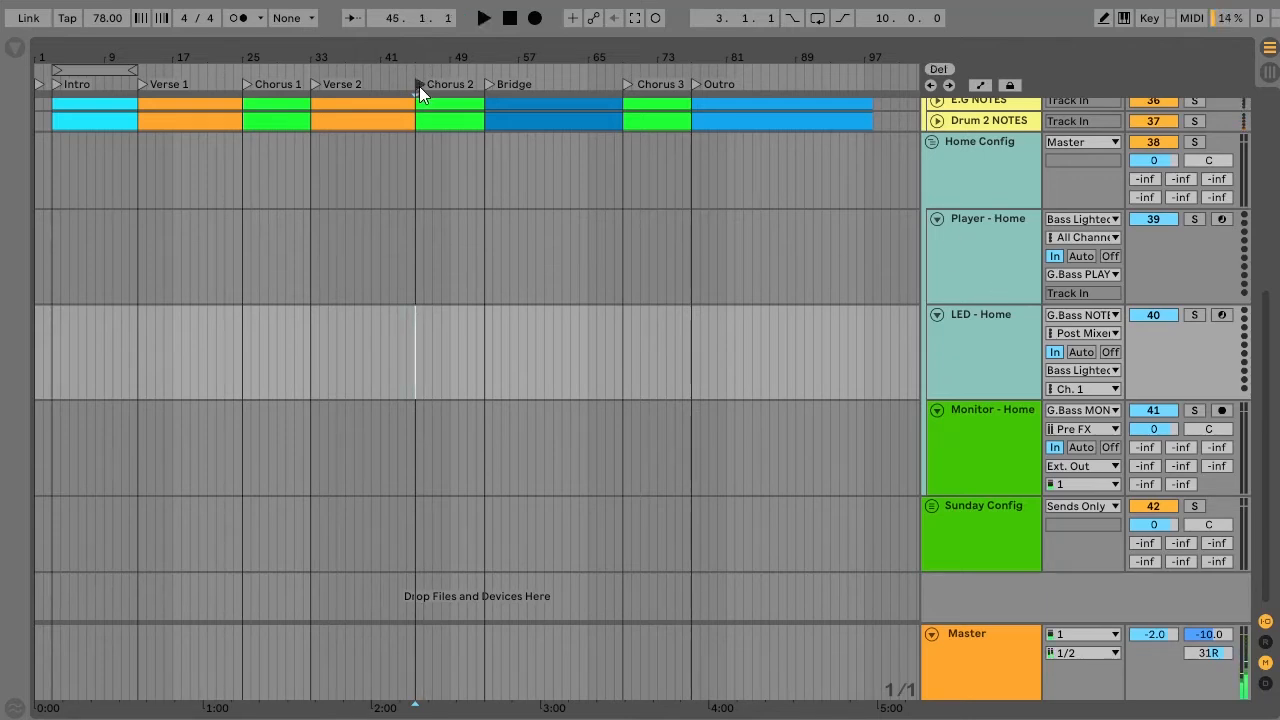
- Play Chorus 2 again, save the set and stop playback
key(space)
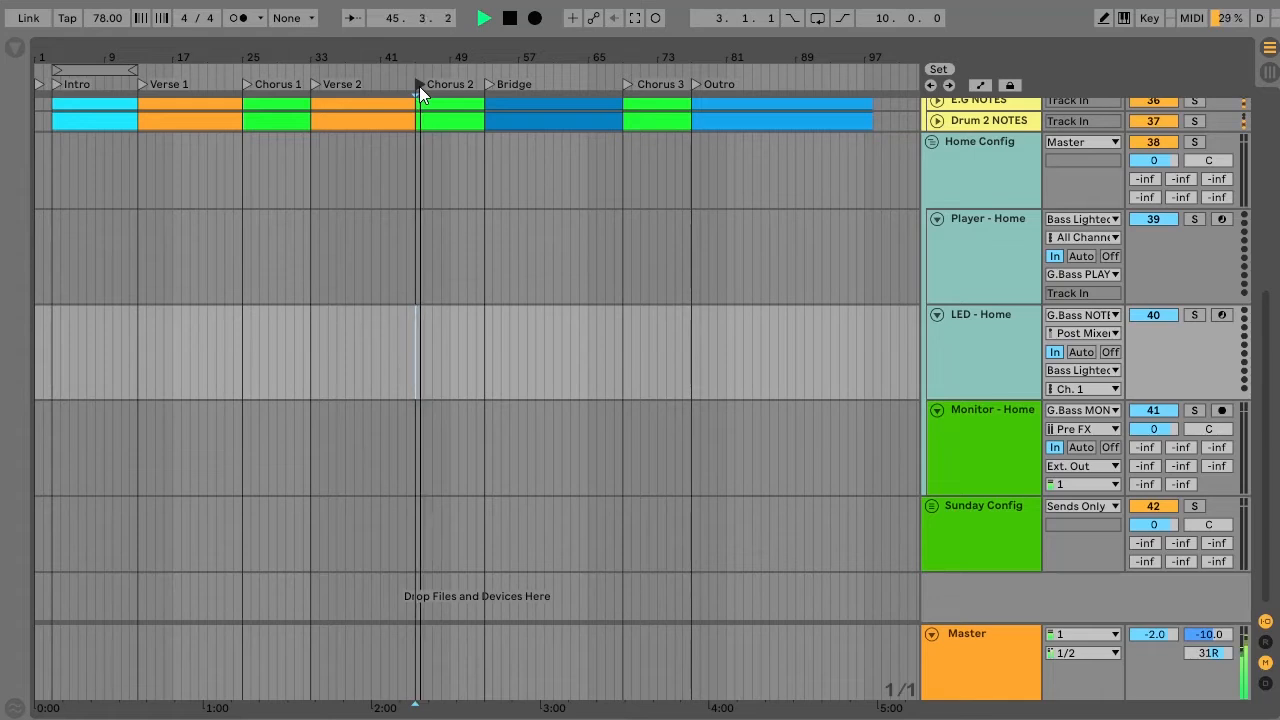
key(ctrl+s)
key(space)
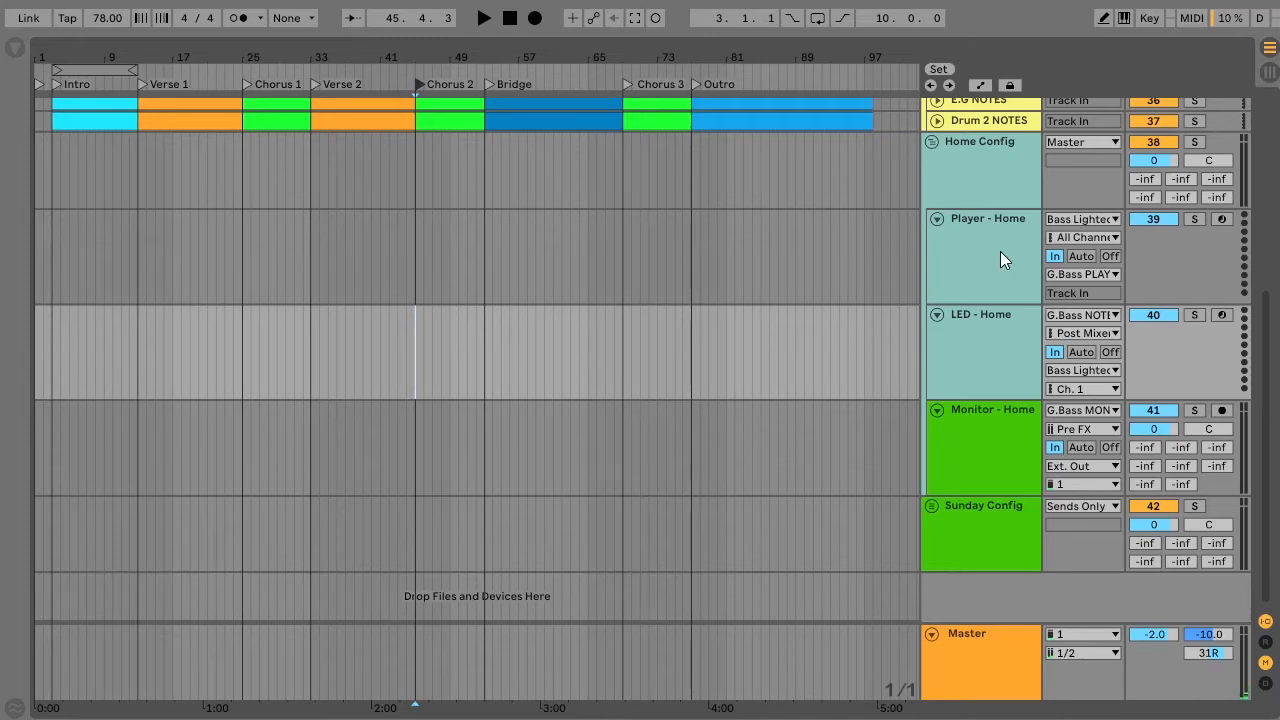
- Select the Home Config group and review it together with the Notes group tracks
scroll(1000, 258, up, 2)
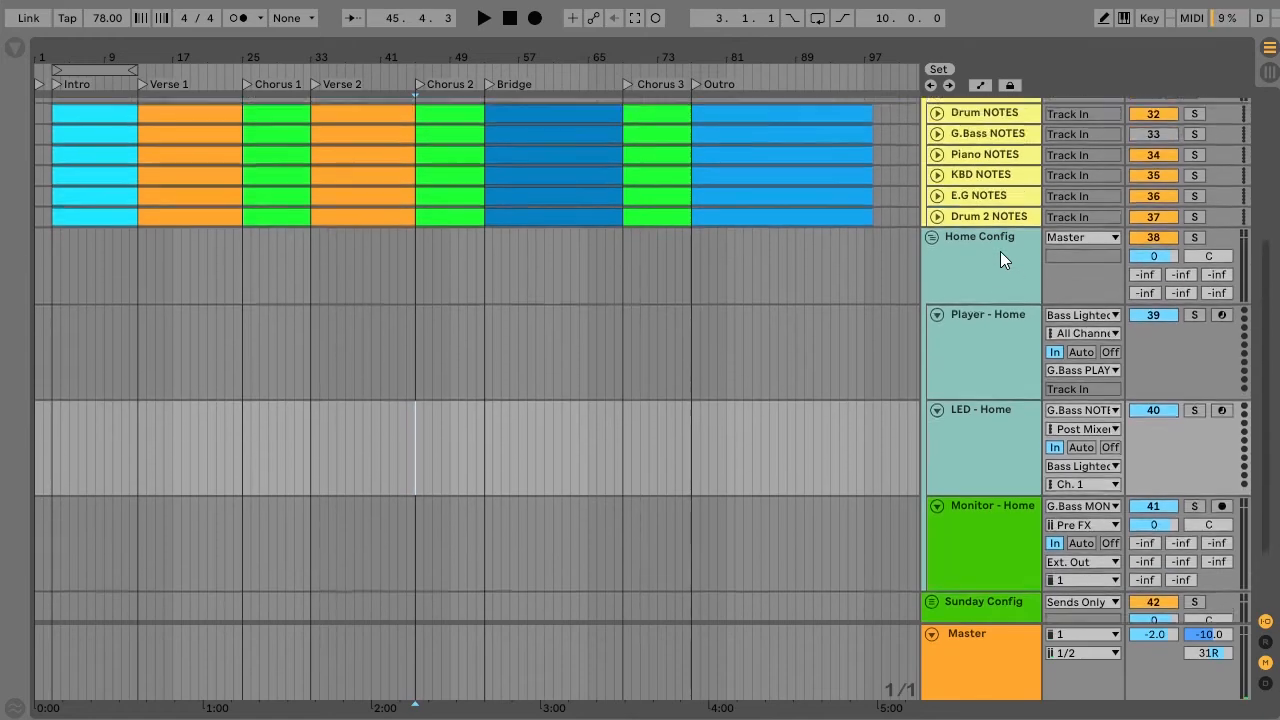
click(975, 279)
scroll(975, 279, up, 2)
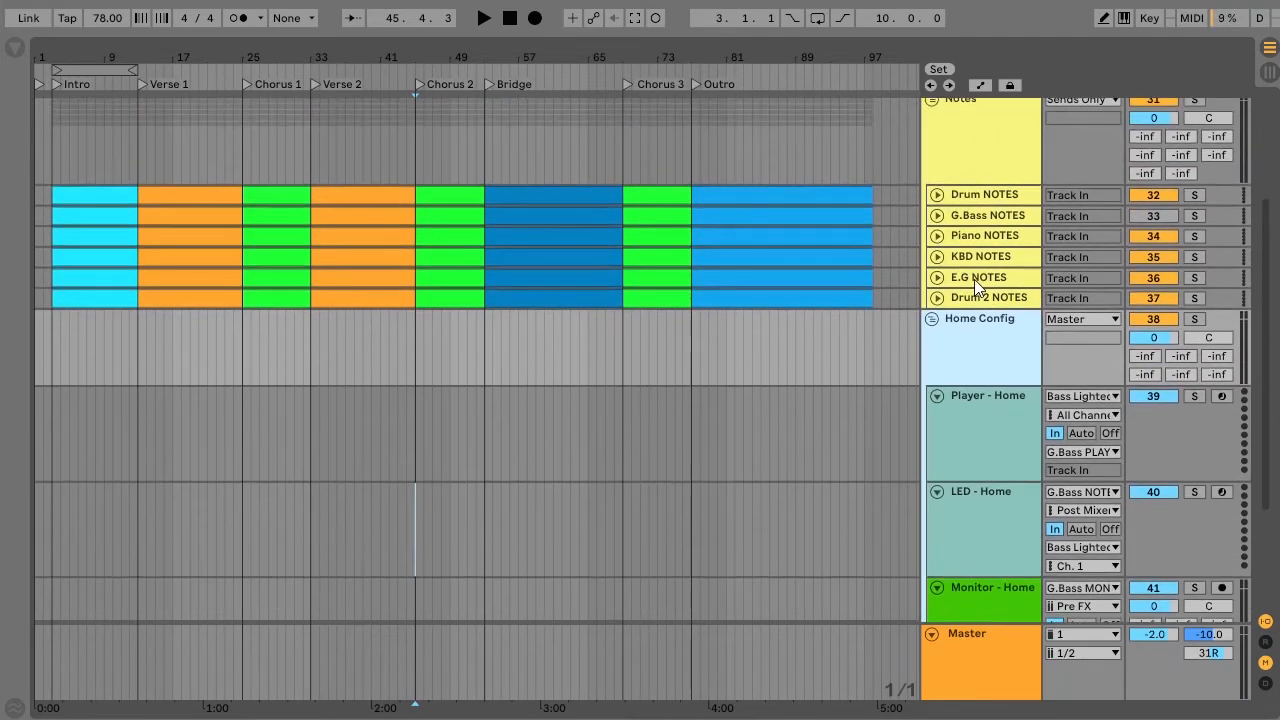
- Select the six tracks in the Notes group, from Drum NOTES to Drum 2 NOTES, and audition the start of Chorus 2 briefly
scroll(1000, 282, up, 2)
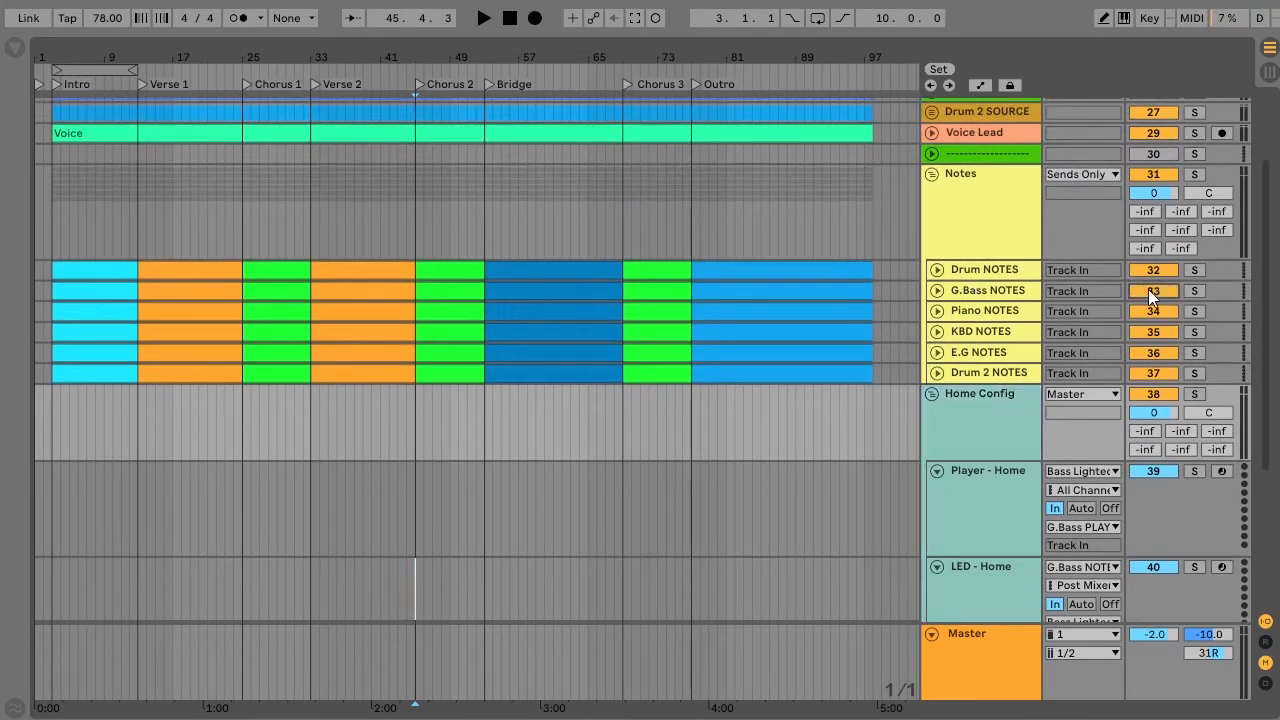
click(992, 267)
shift+click(994, 375)
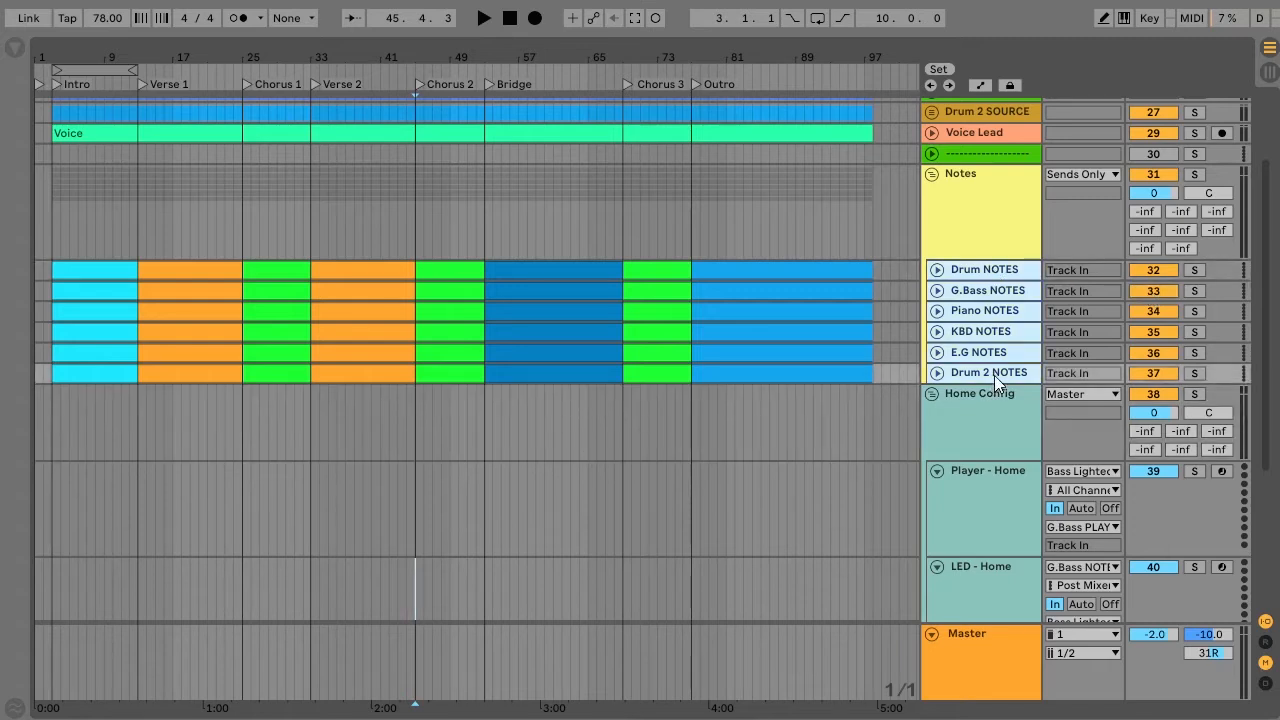
click(419, 86)
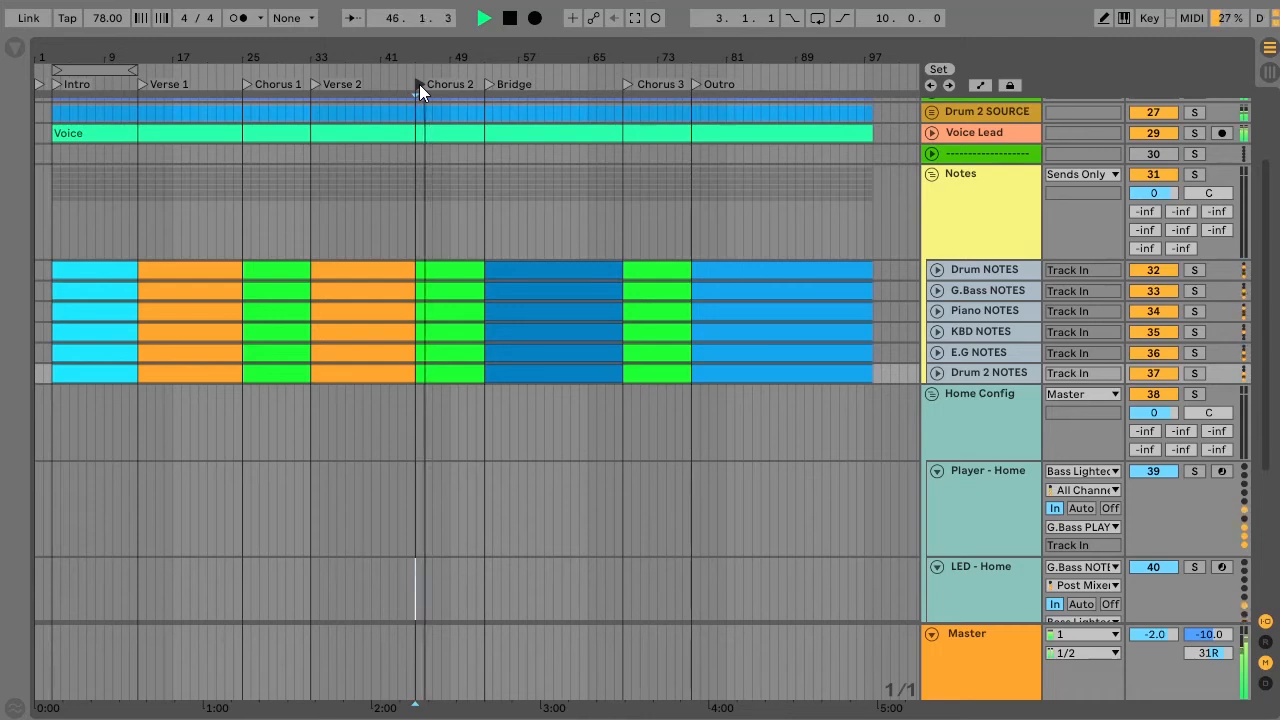
key(space)
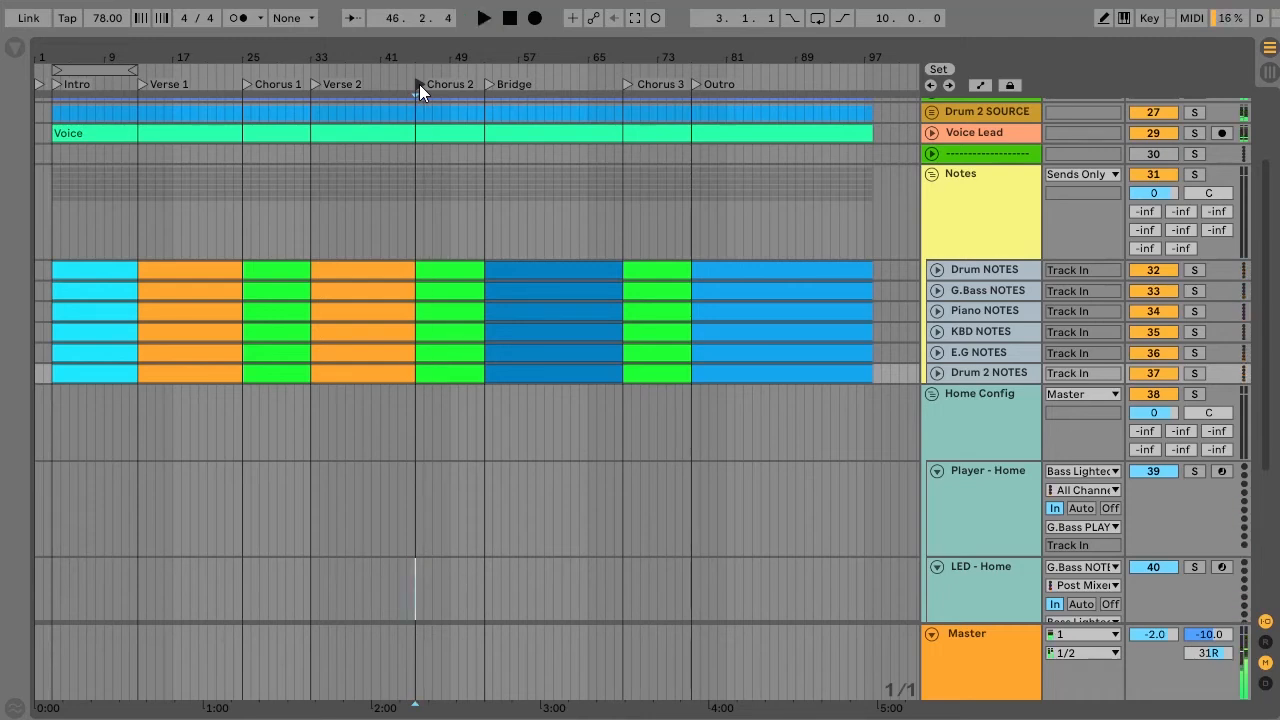
- Toggle the activation of all the Notes group's tracks together, leaving only G.Bass NOTES deactivated
click(985, 276)
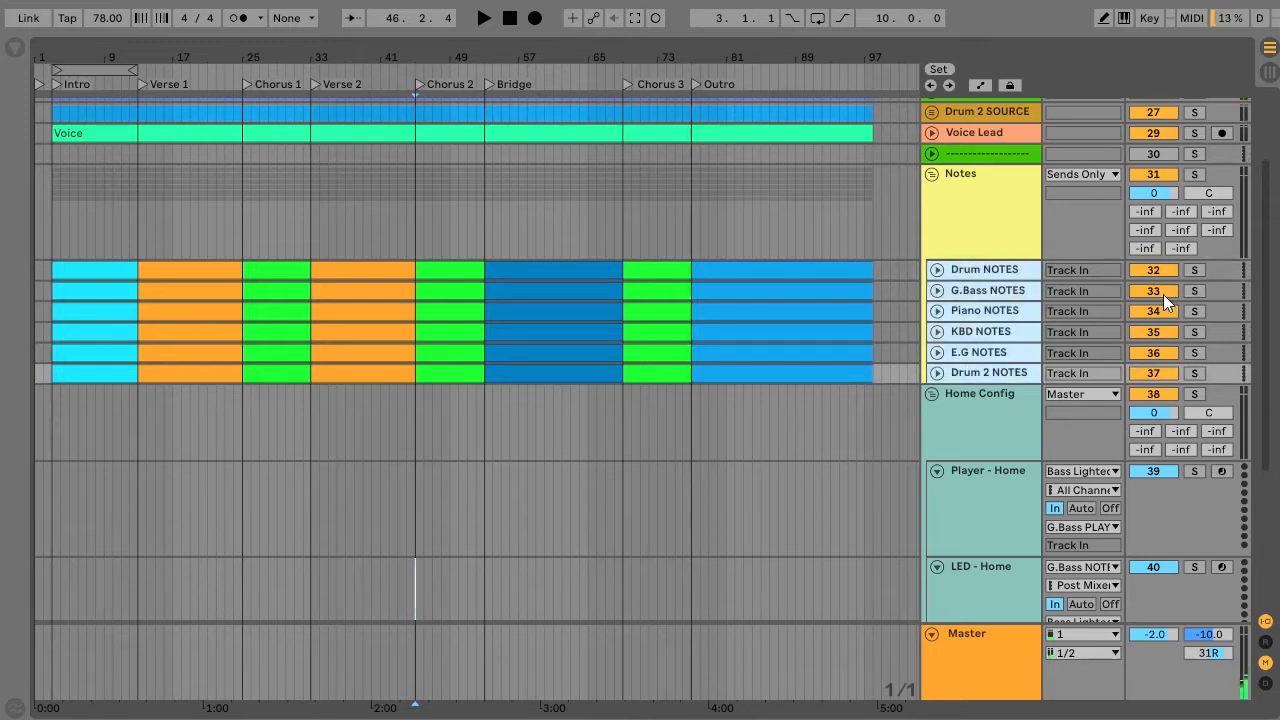
click(1156, 293)
click(1012, 290)
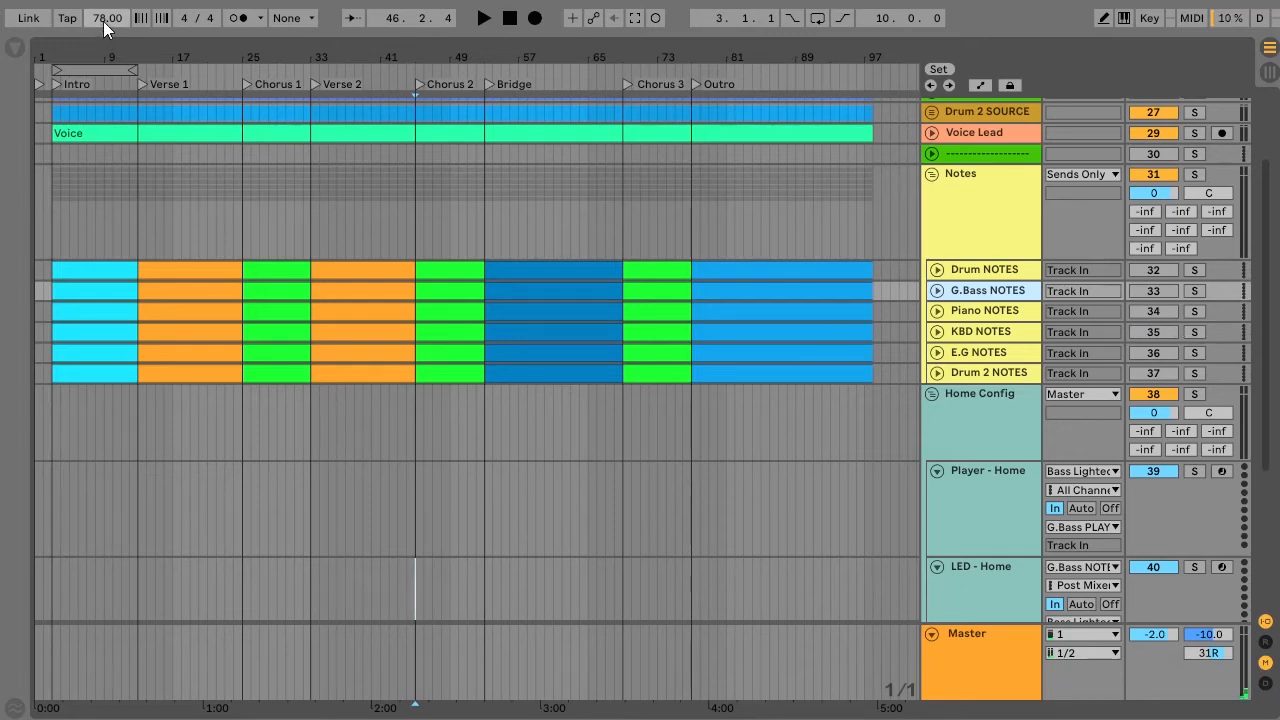
drag(103, 18, 103, 28)
shift+click(1005, 373)
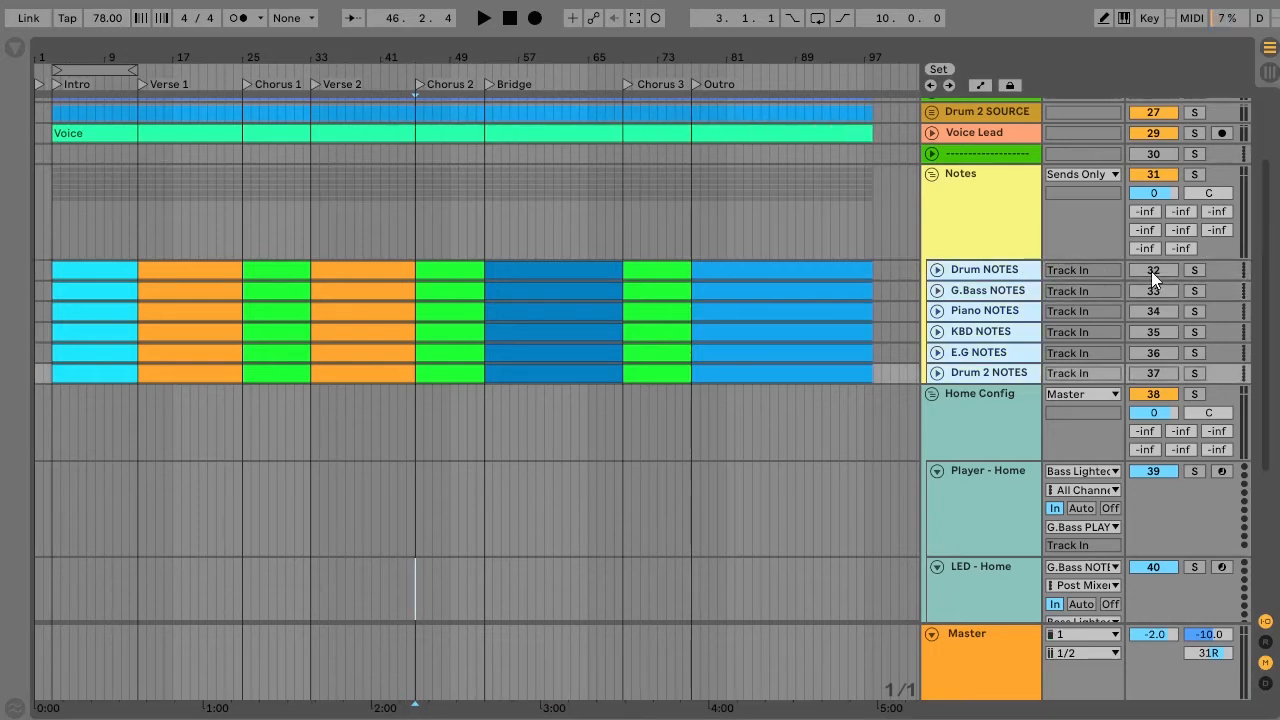
click(1152, 293)
click(1009, 297)
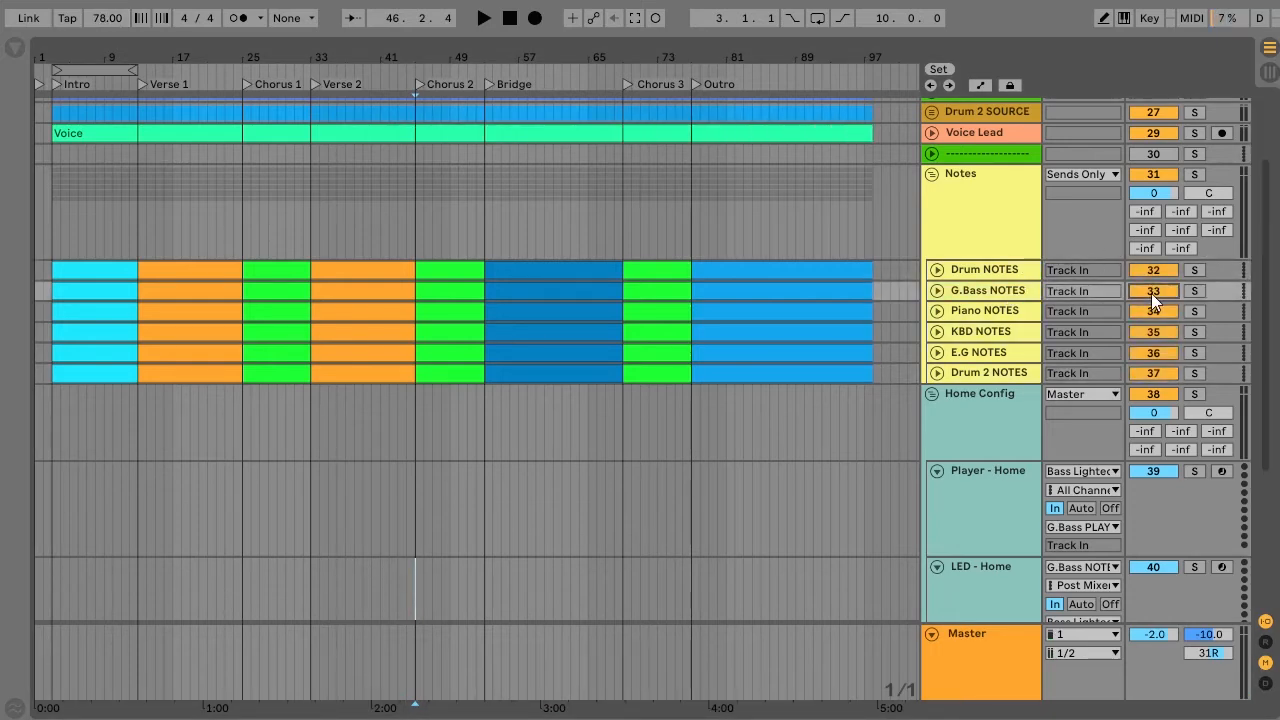
click(1152, 291)
- Check the metronome switch, then set the Master track's cue volume to -7.8 and its cue output to 1
click(240, 22)
click(238, 22)
drag(1210, 634, 1210, 618)
click(1066, 635)
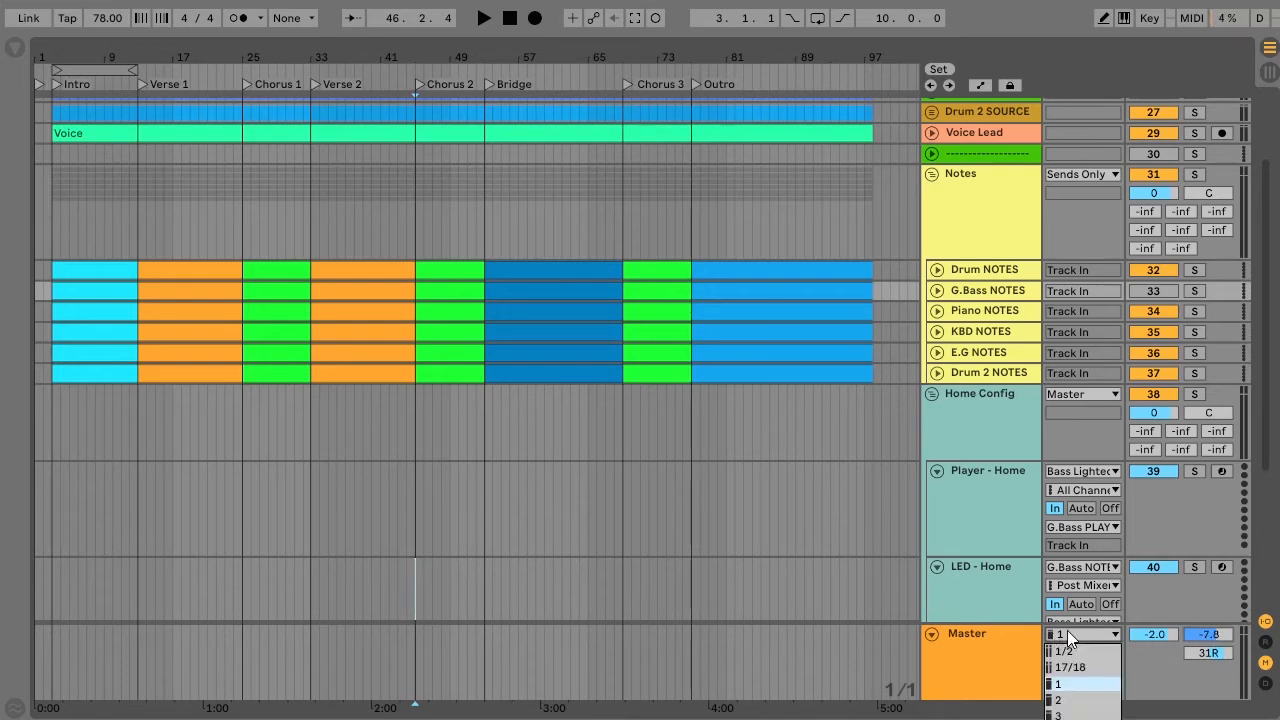
click(1072, 684)
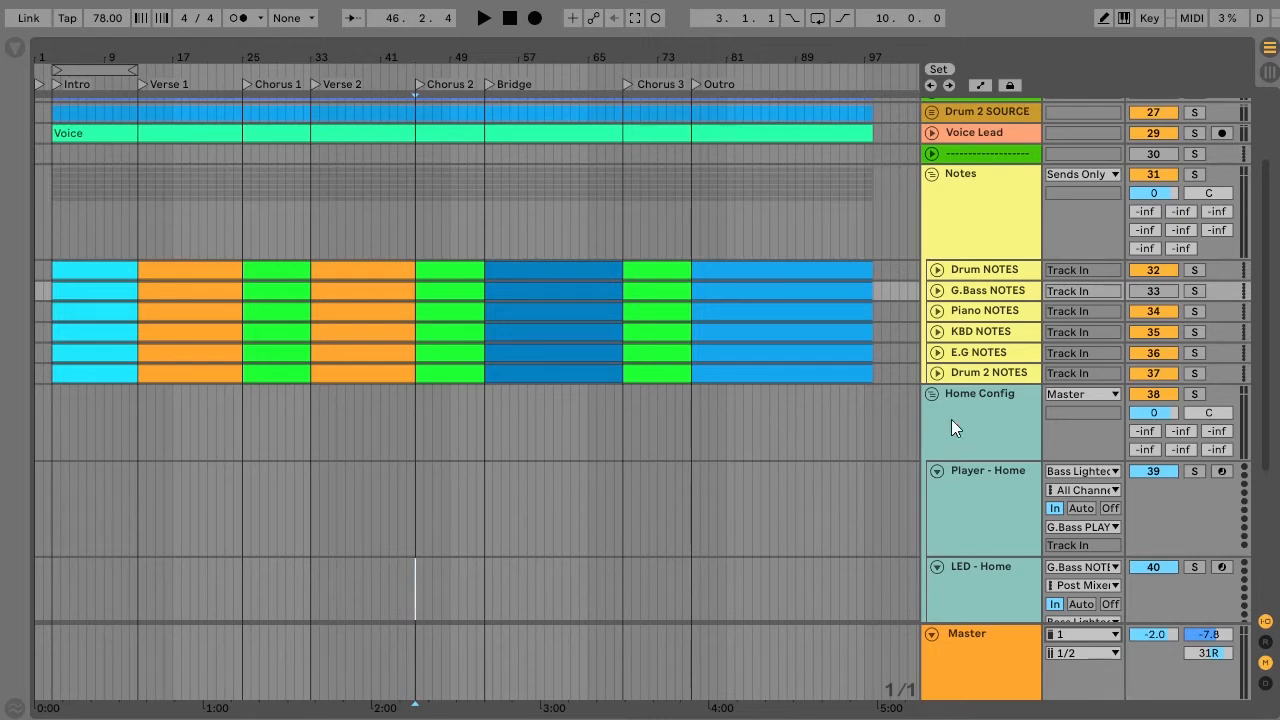
- Collapse the Home Config group and expand the Sunday Config group together with its Player group
click(931, 394)
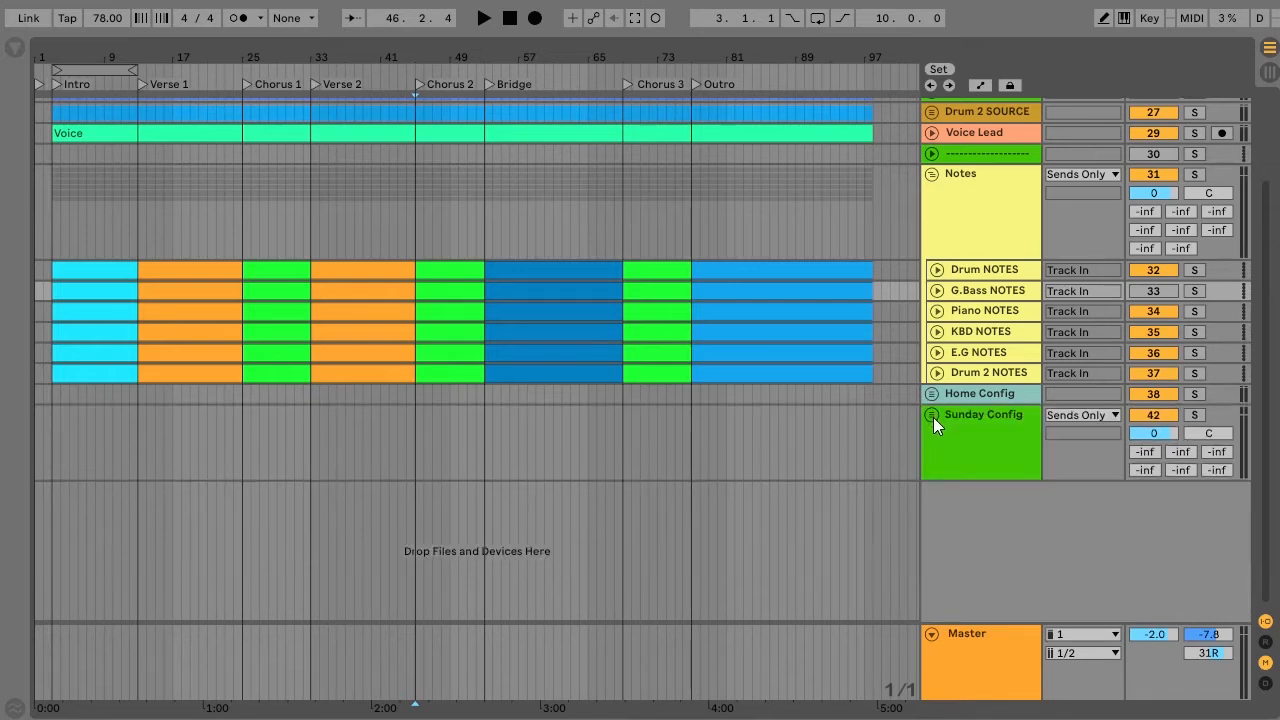
click(932, 415)
click(981, 461)
scroll(970, 450, down, 3)
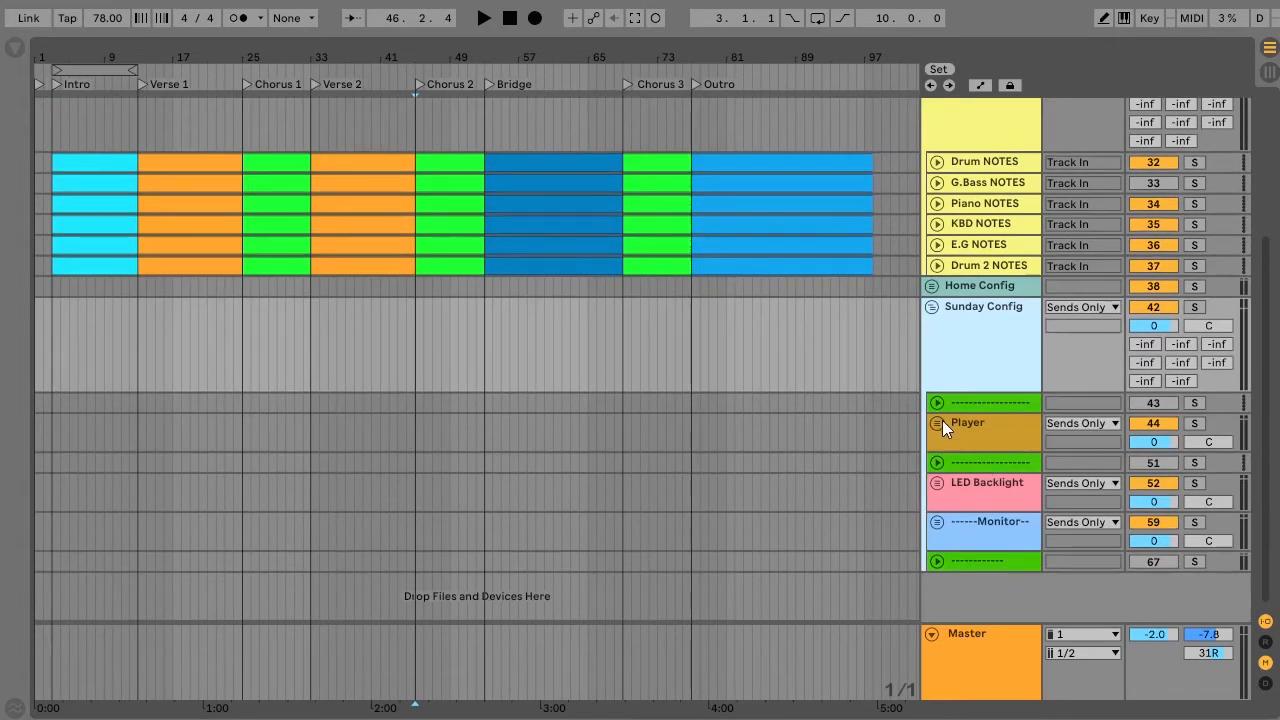
click(938, 422)
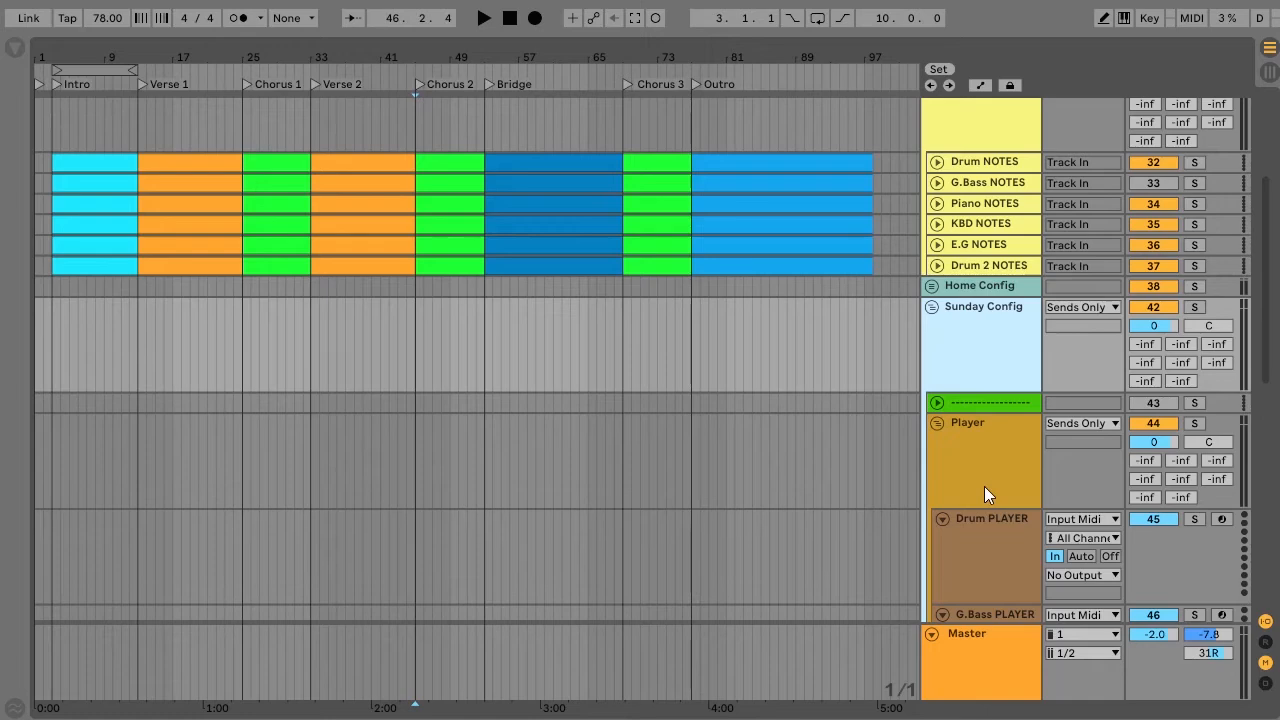
scroll(983, 432, down, 8)
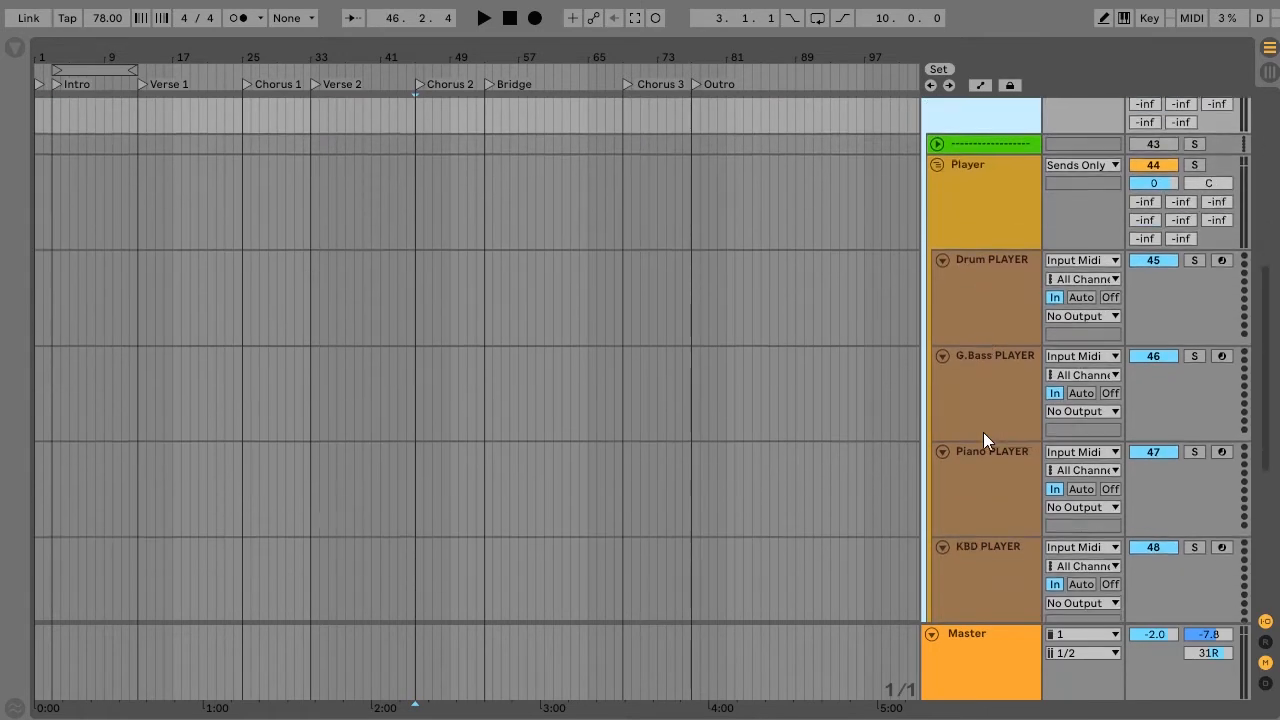
- Set the Drum PLAYER track's MIDI input to Drums Lighted Keyboard
click(988, 285)
scroll(988, 285, down, 1)
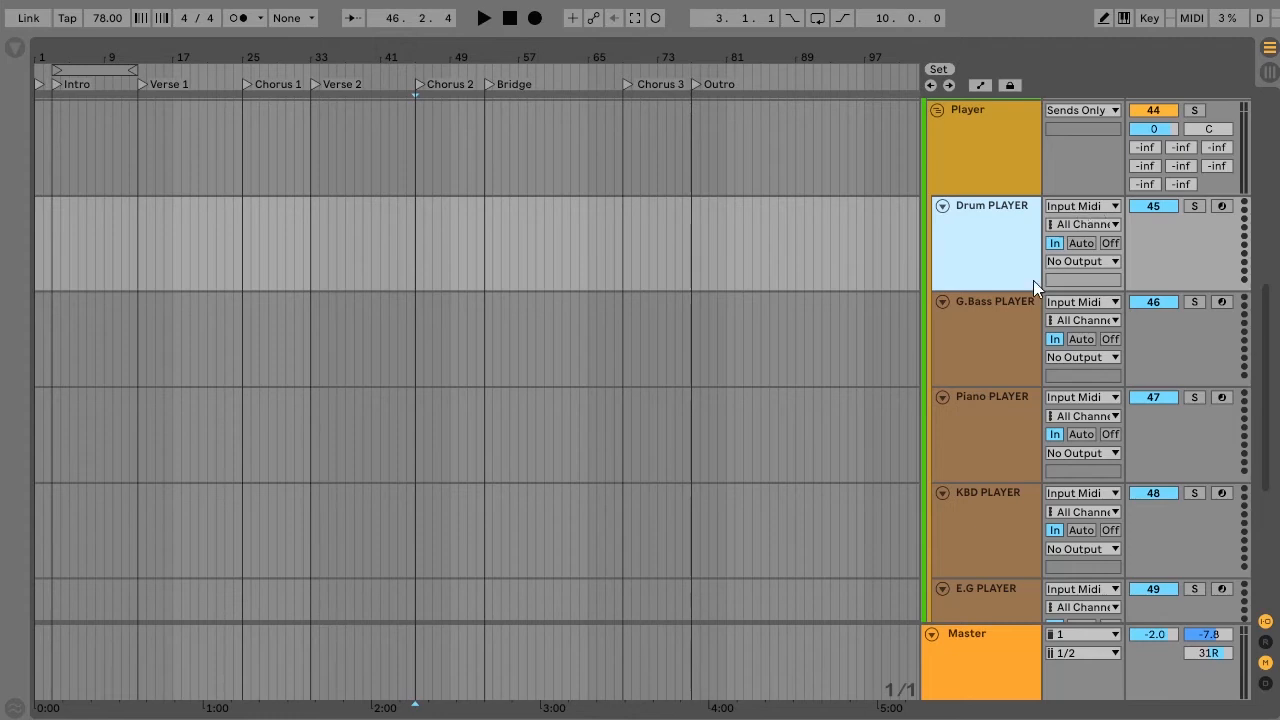
scroll(1033, 280, down, 1)
click(1075, 174)
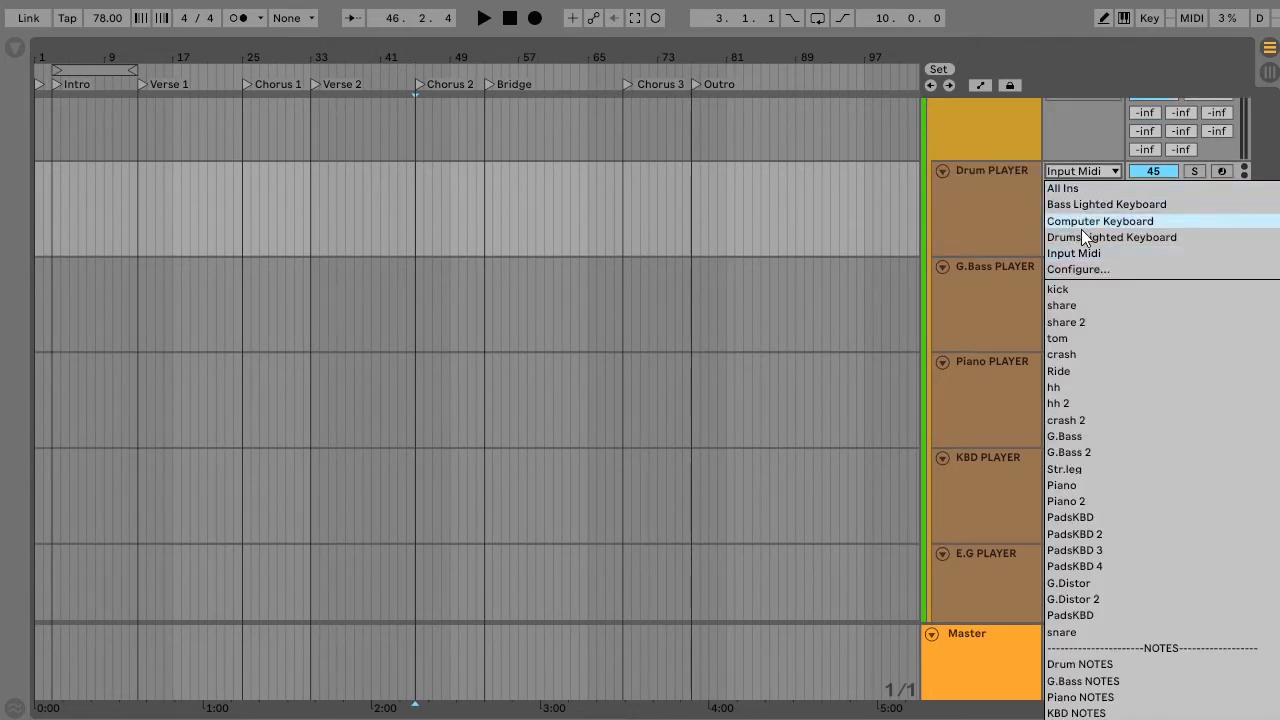
key(Escape)
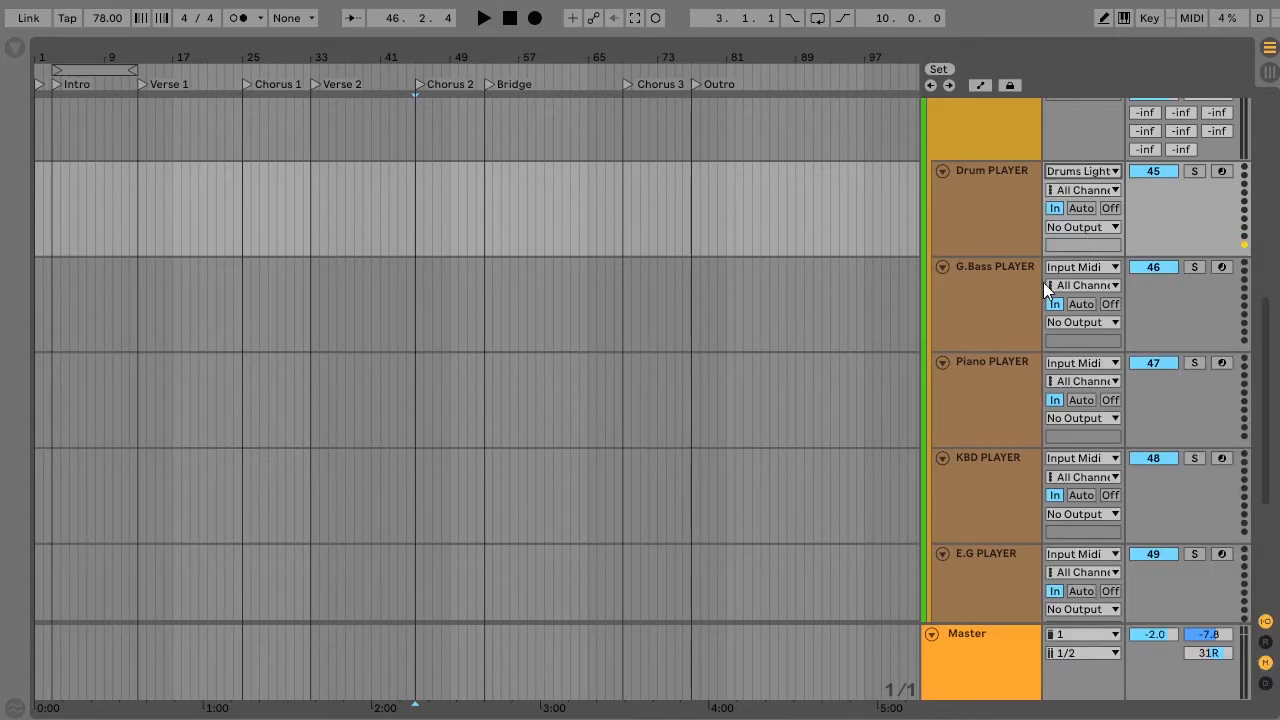
- Set the G.Bass PLAYER track's MIDI input to Bass Lighted Keyboard
scroll(1007, 281, down, 3)
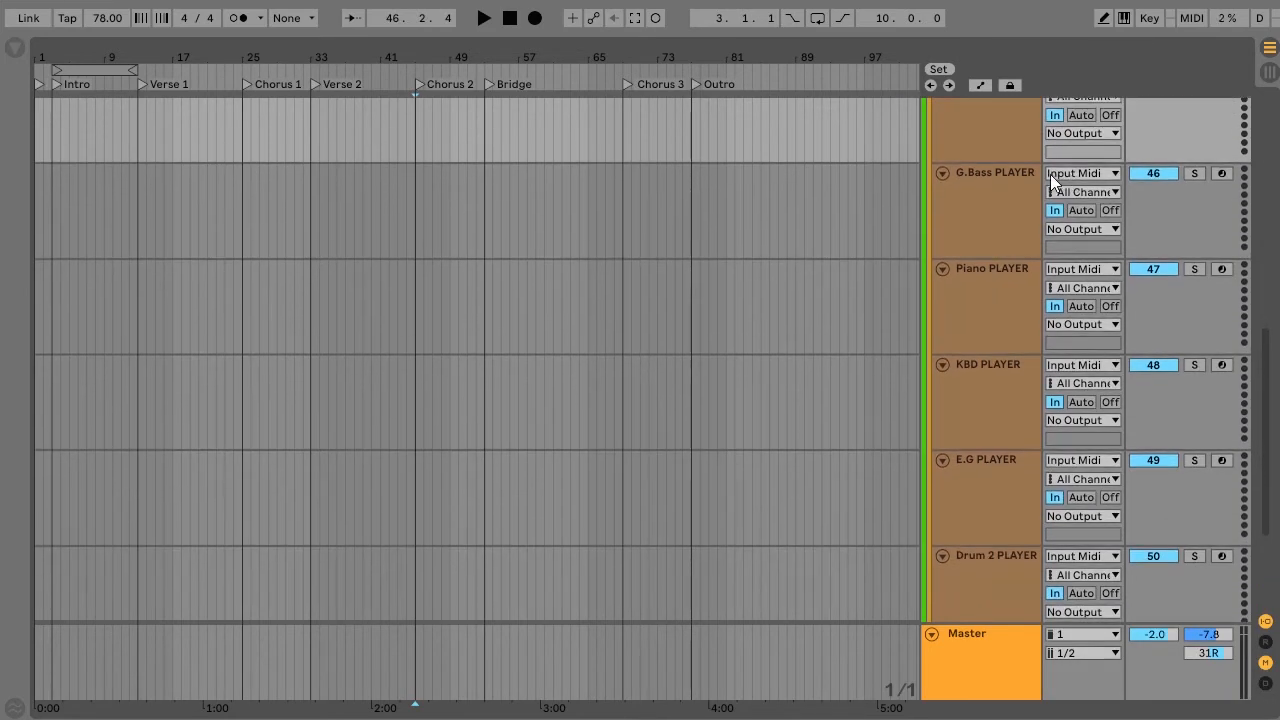
click(1002, 196)
click(1066, 174)
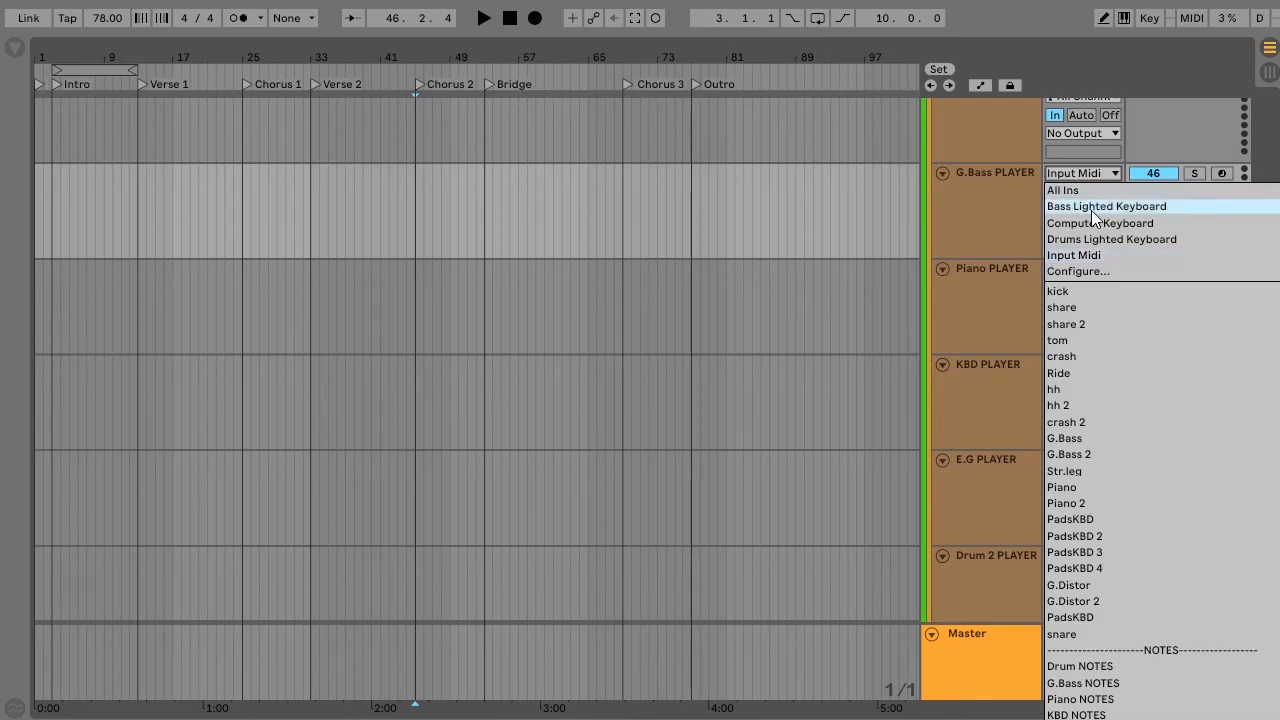
click(1091, 208)
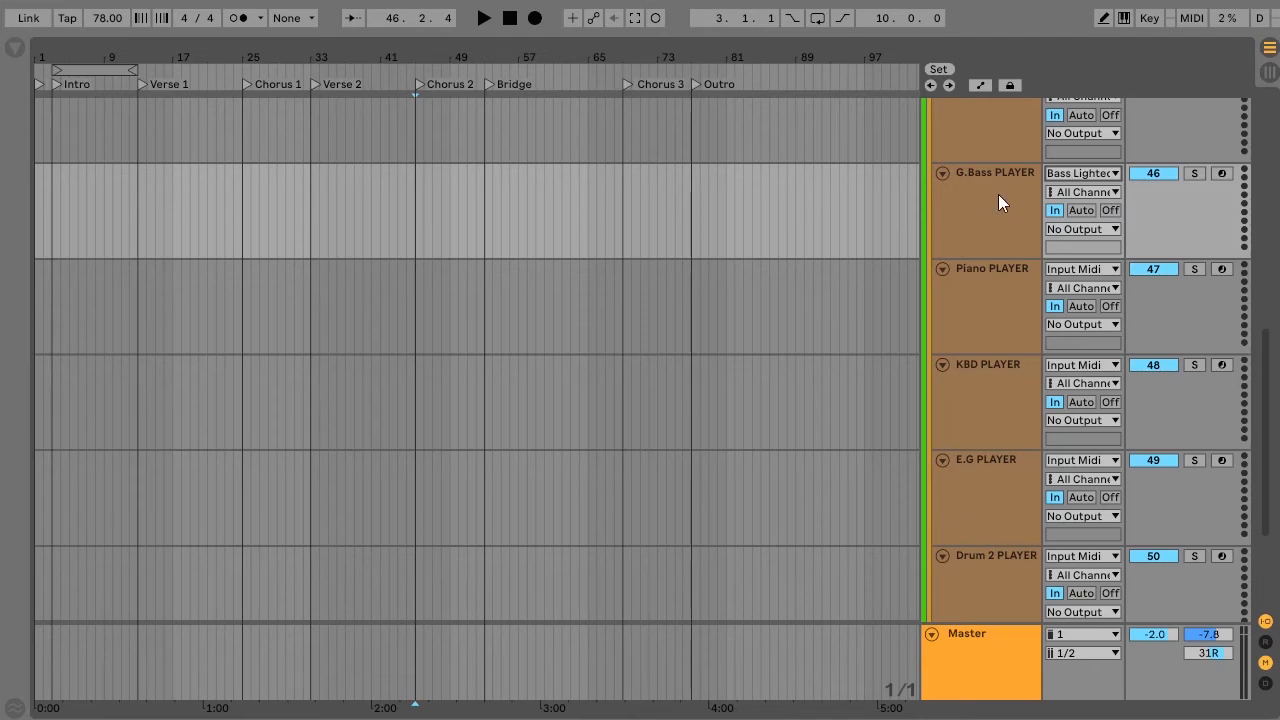
- Collapse the Player group and expand the LED Backlight and Monitor groups
scroll(998, 194, up, 5)
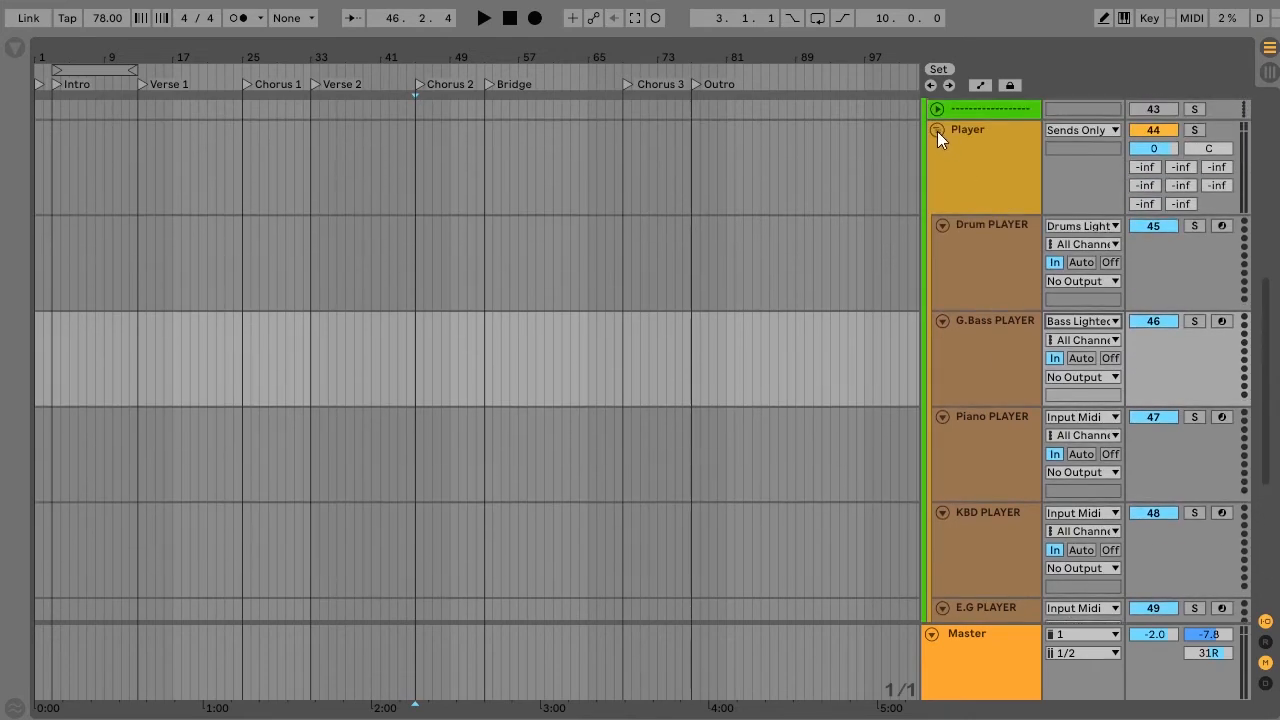
click(937, 130)
click(938, 192)
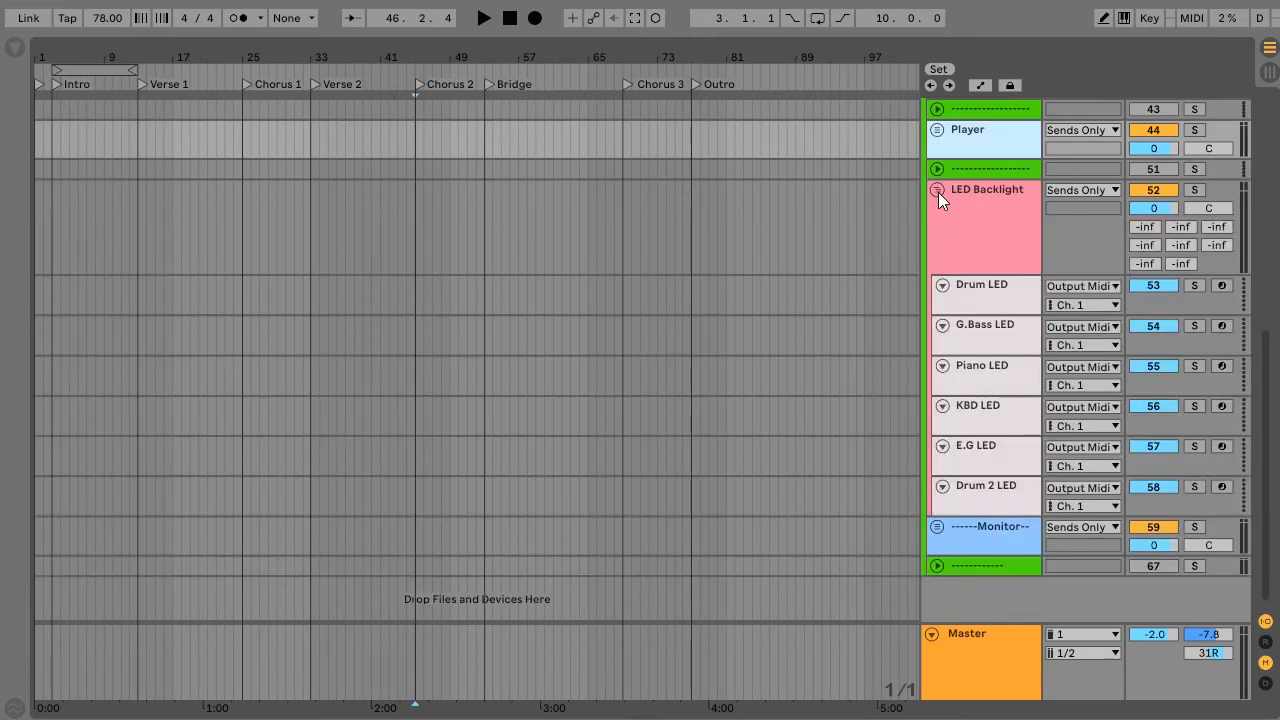
click(990, 238)
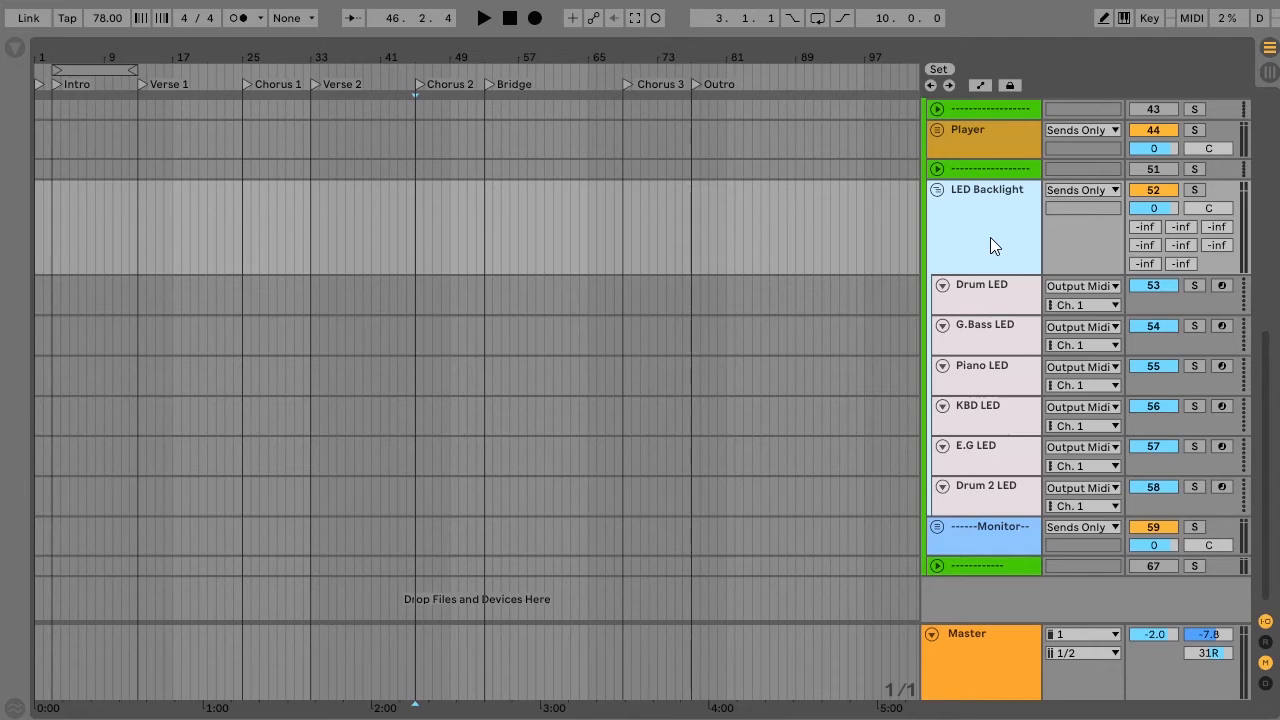
scroll(990, 287, down, 1)
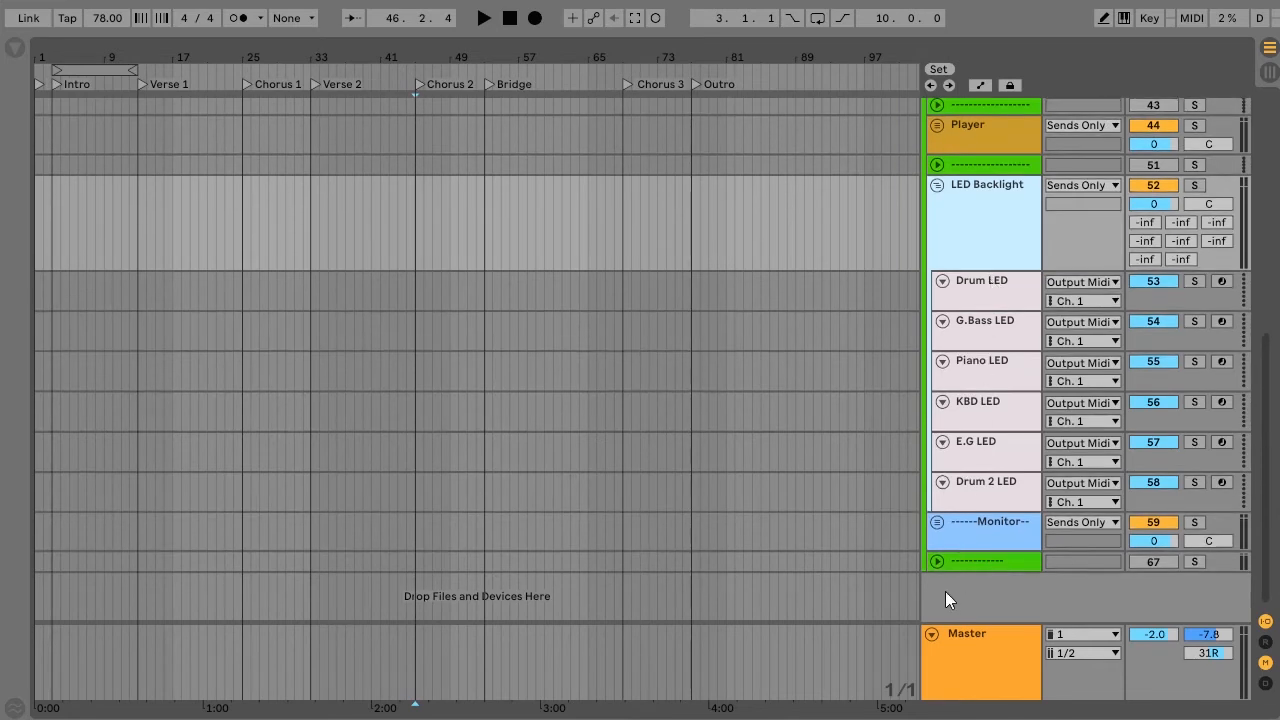
click(935, 521)
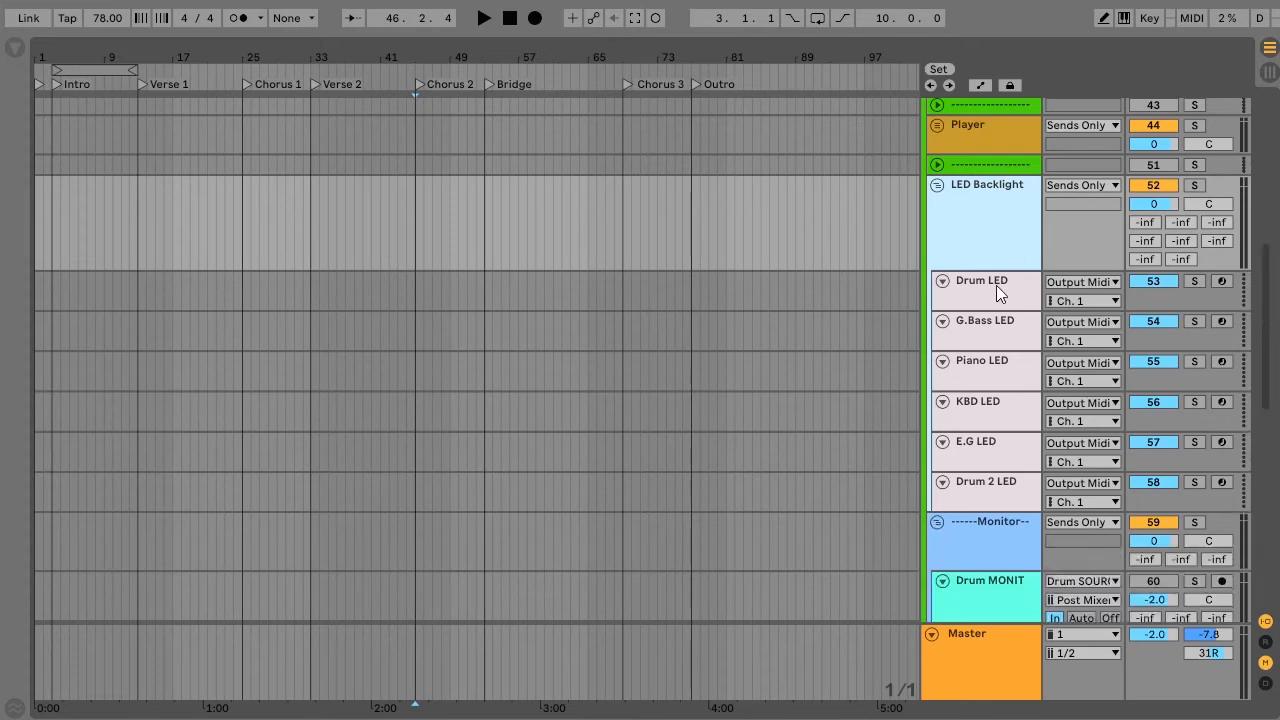
- Route the Drum LED track's MIDI output to Drums Lighted Keyboard
click(994, 285)
scroll(994, 285, down, 2)
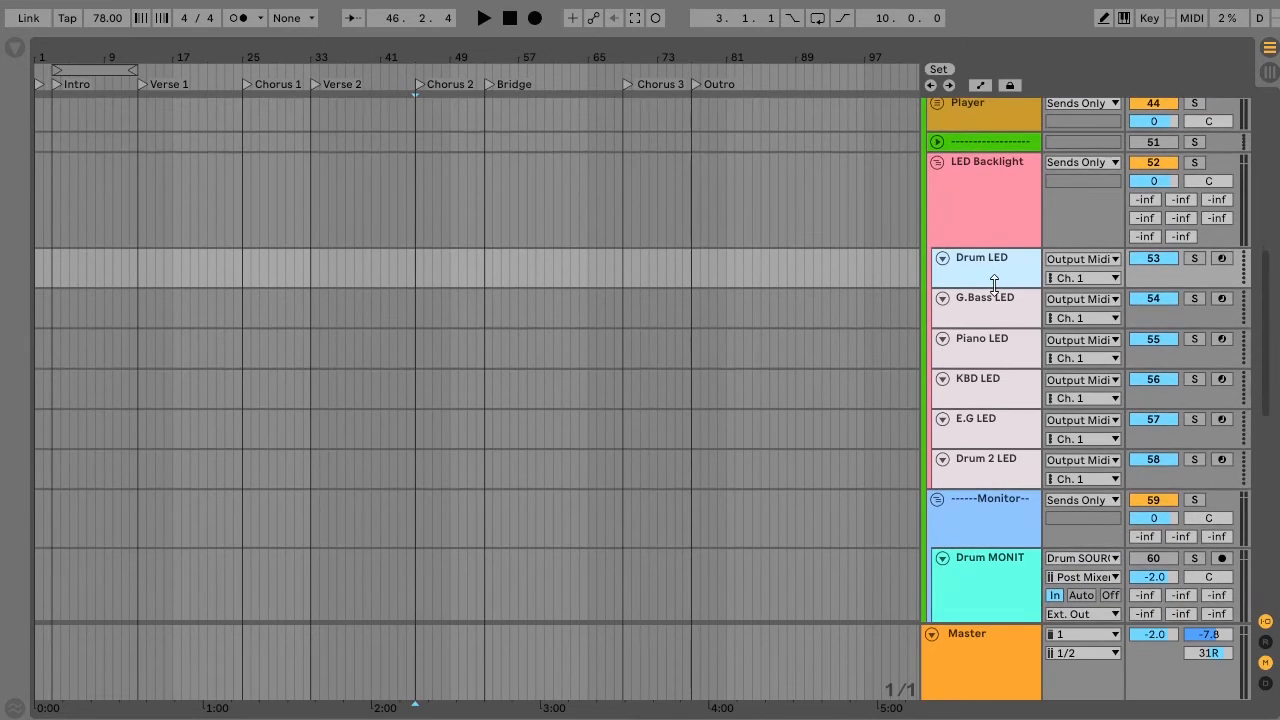
scroll(994, 296, down, 2)
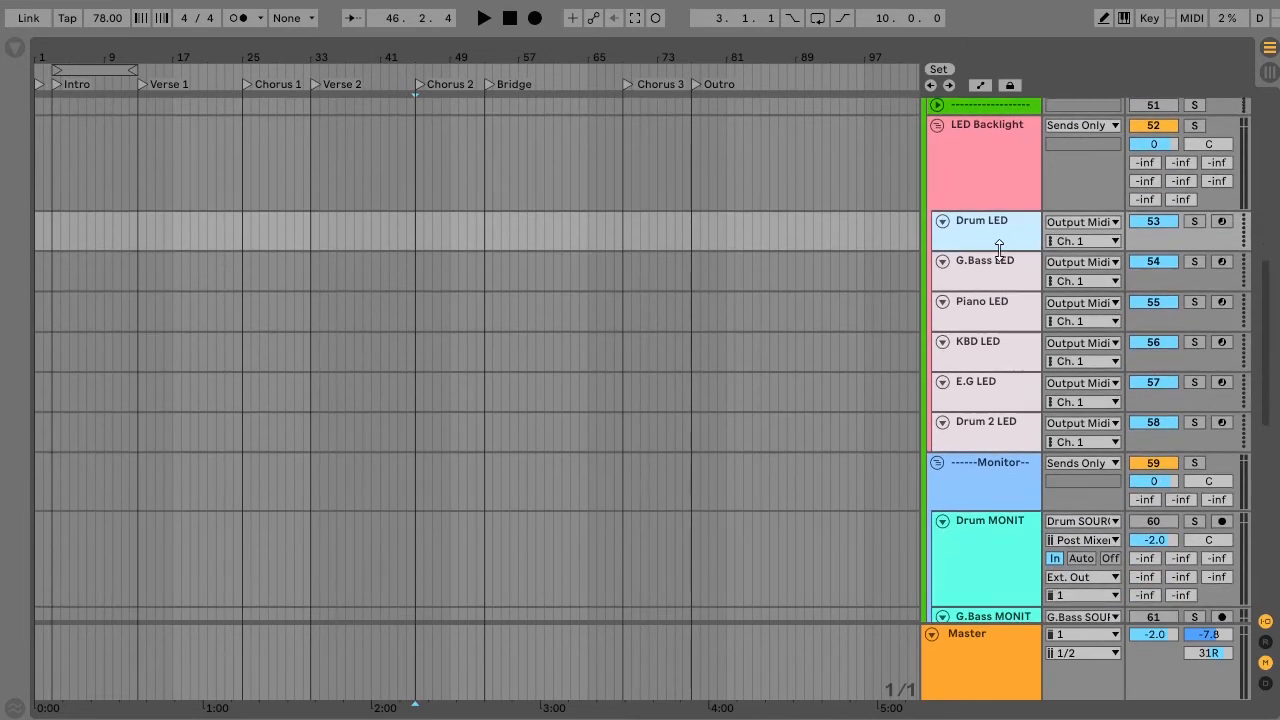
click(1066, 228)
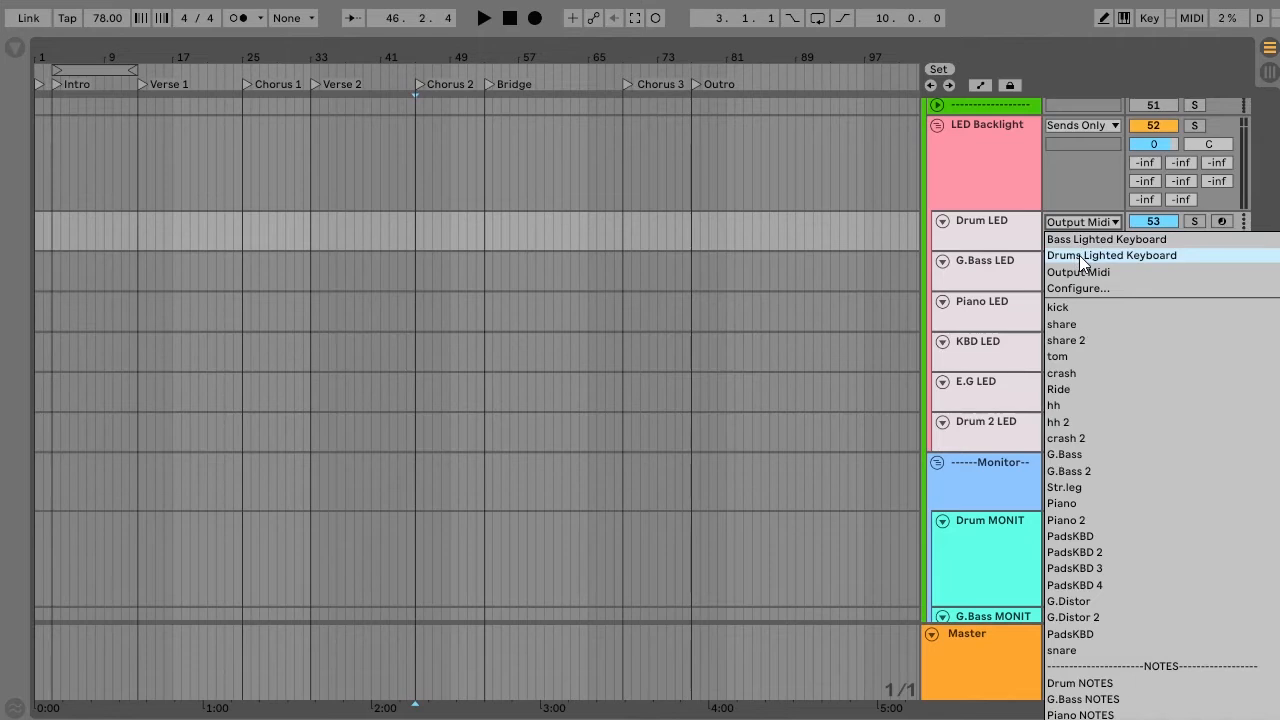
click(1079, 255)
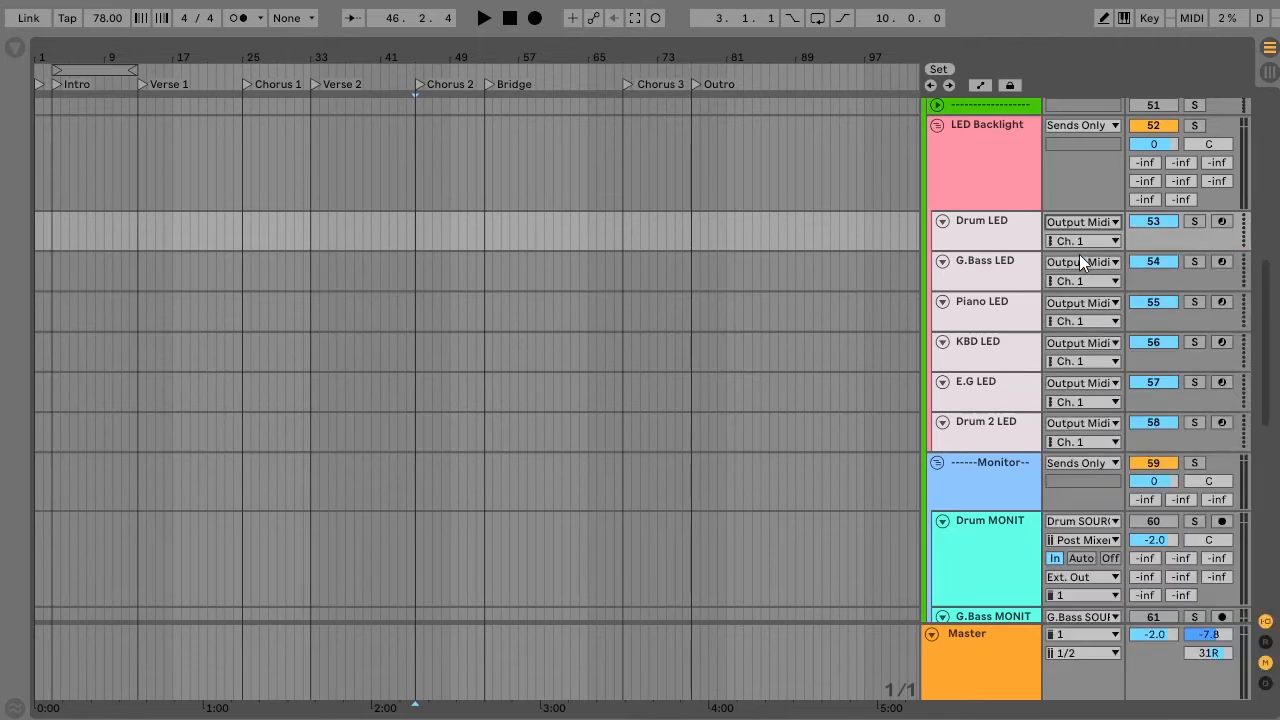
- Route the G.Bass LED track's MIDI output to Bass Lighted Keyboard
click(997, 266)
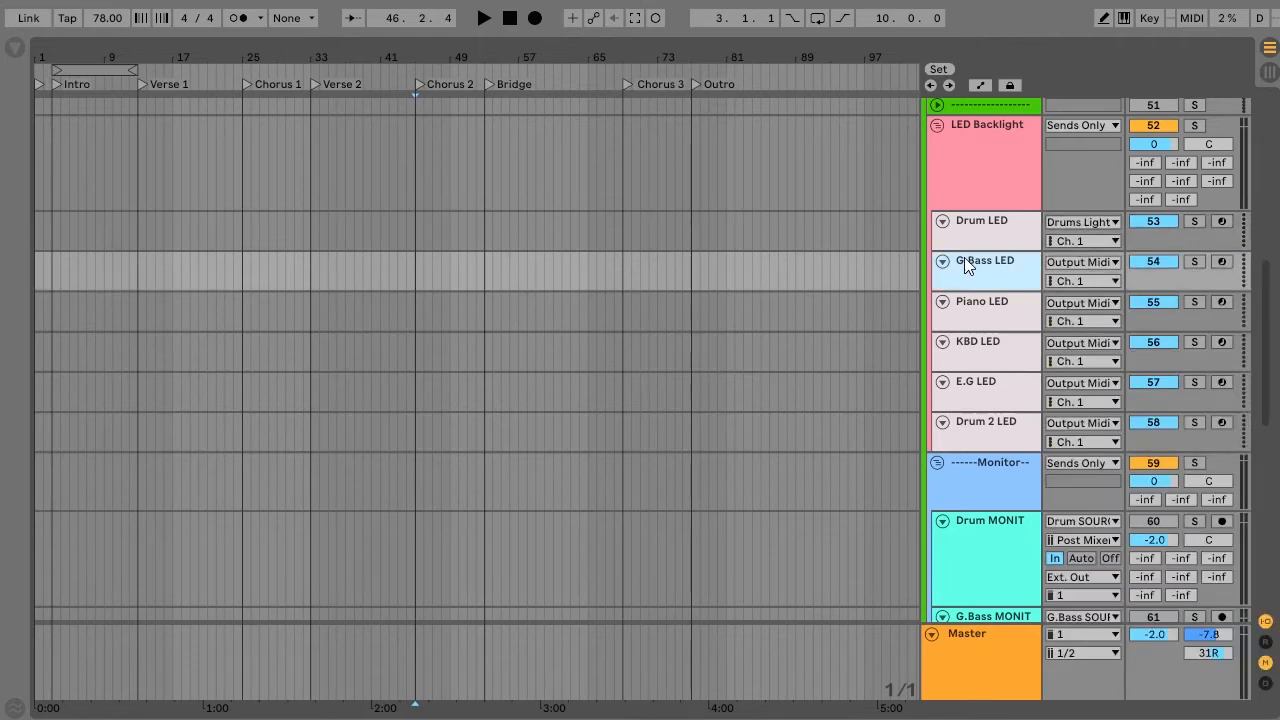
click(1077, 268)
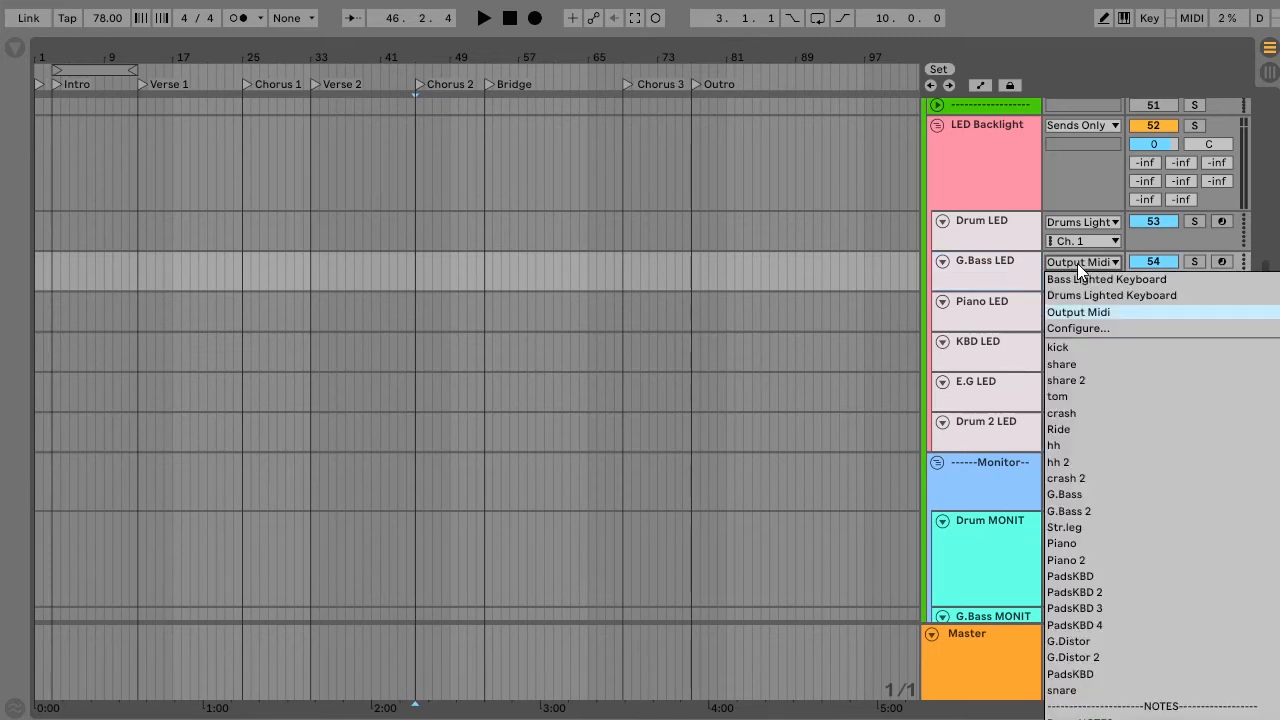
click(1078, 280)
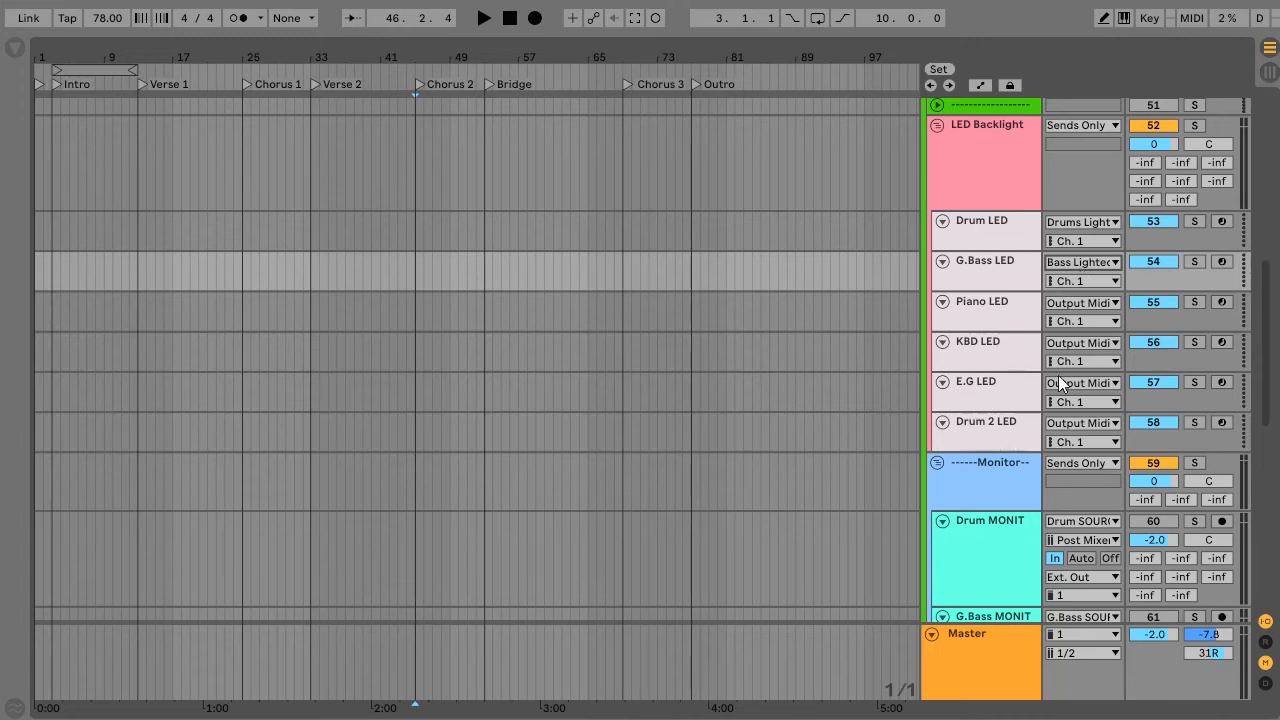
- Collapse the LED Backlight group and review the sources and external outputs of the Monitor group's tracks
click(937, 127)
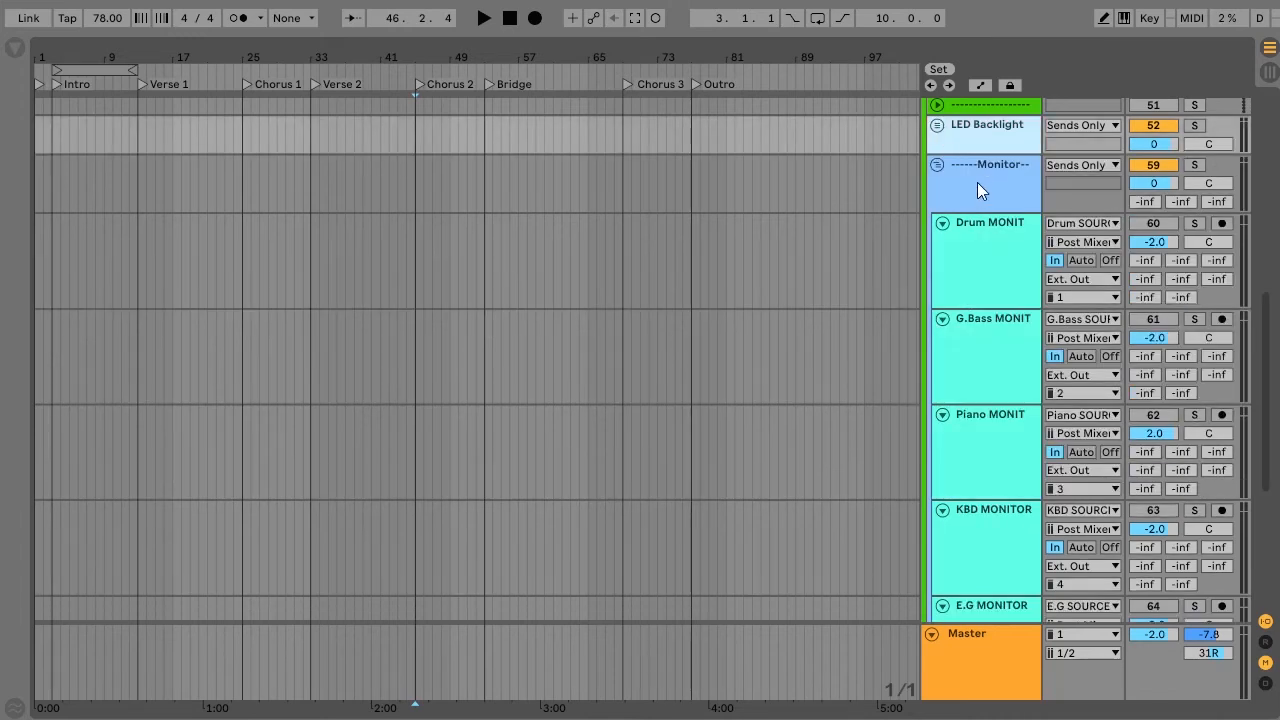
click(936, 165)
click(937, 165)
scroll(987, 391, down, 3)
scroll(987, 395, down, 1)
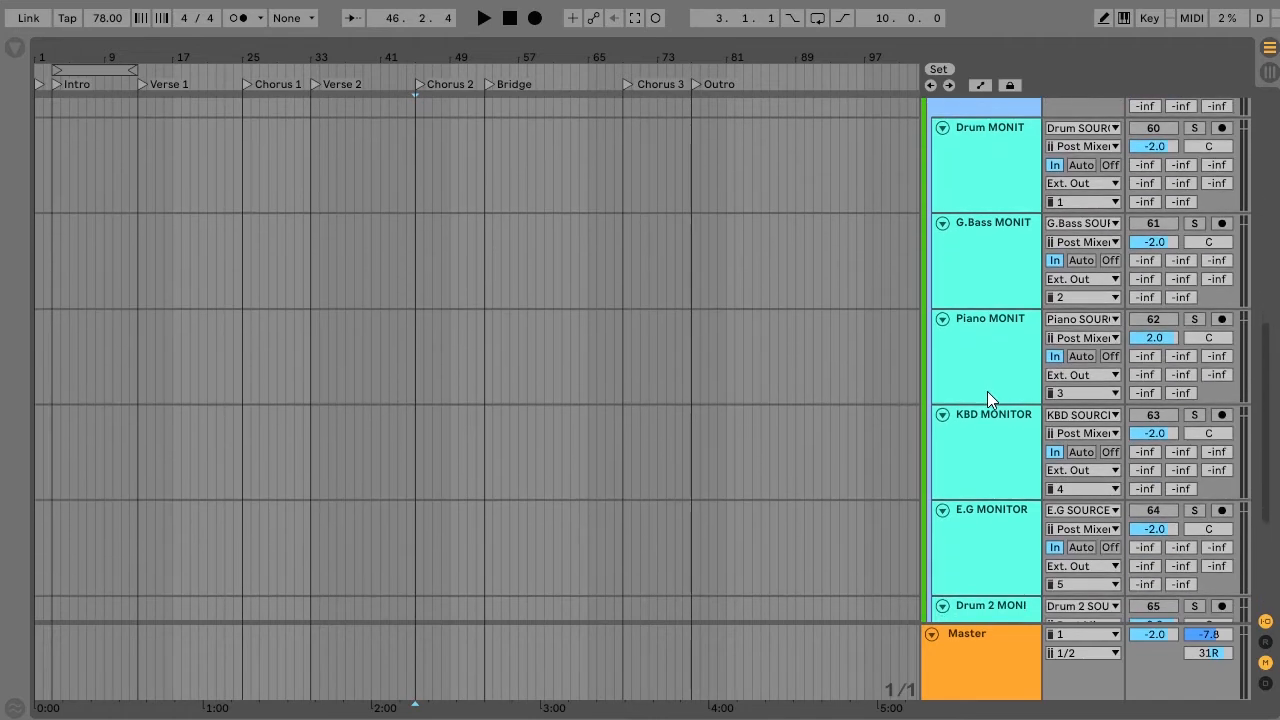
scroll(987, 395, up, 3)
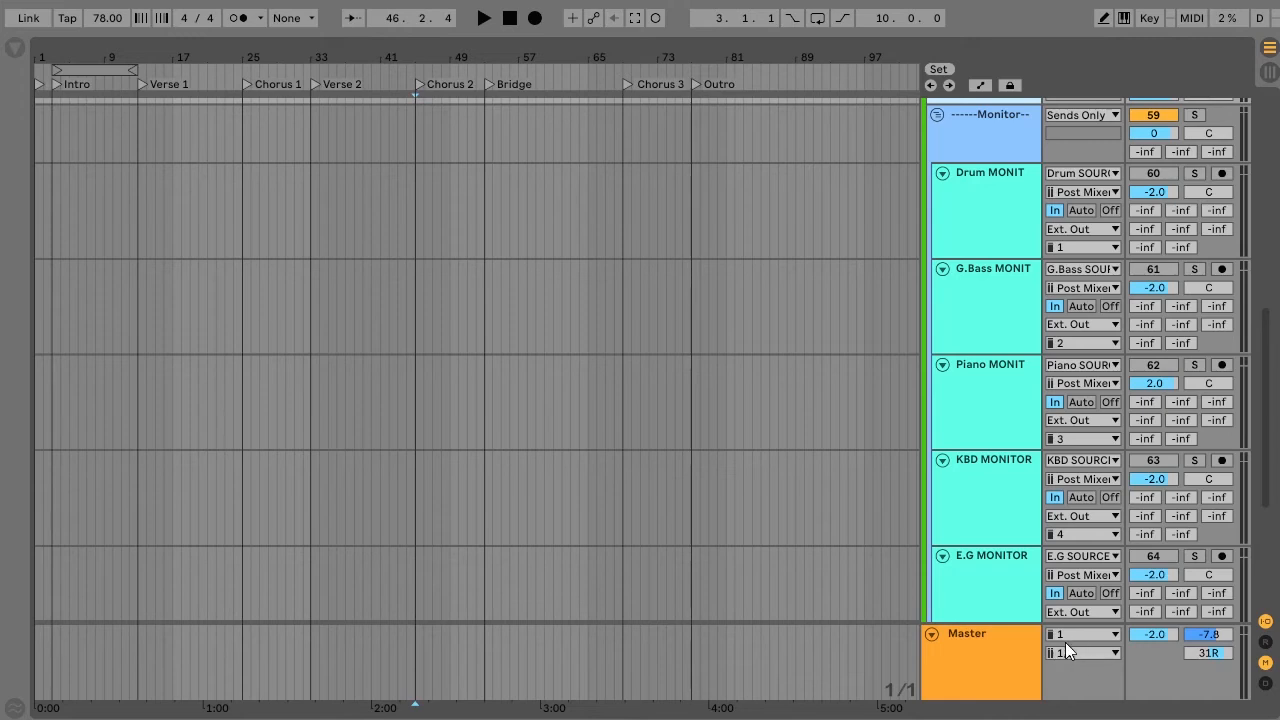
- Review the output channels of the monitor tracks from Drum through Voice Lead, along with the Master output
click(997, 228)
shift+click(995, 580)
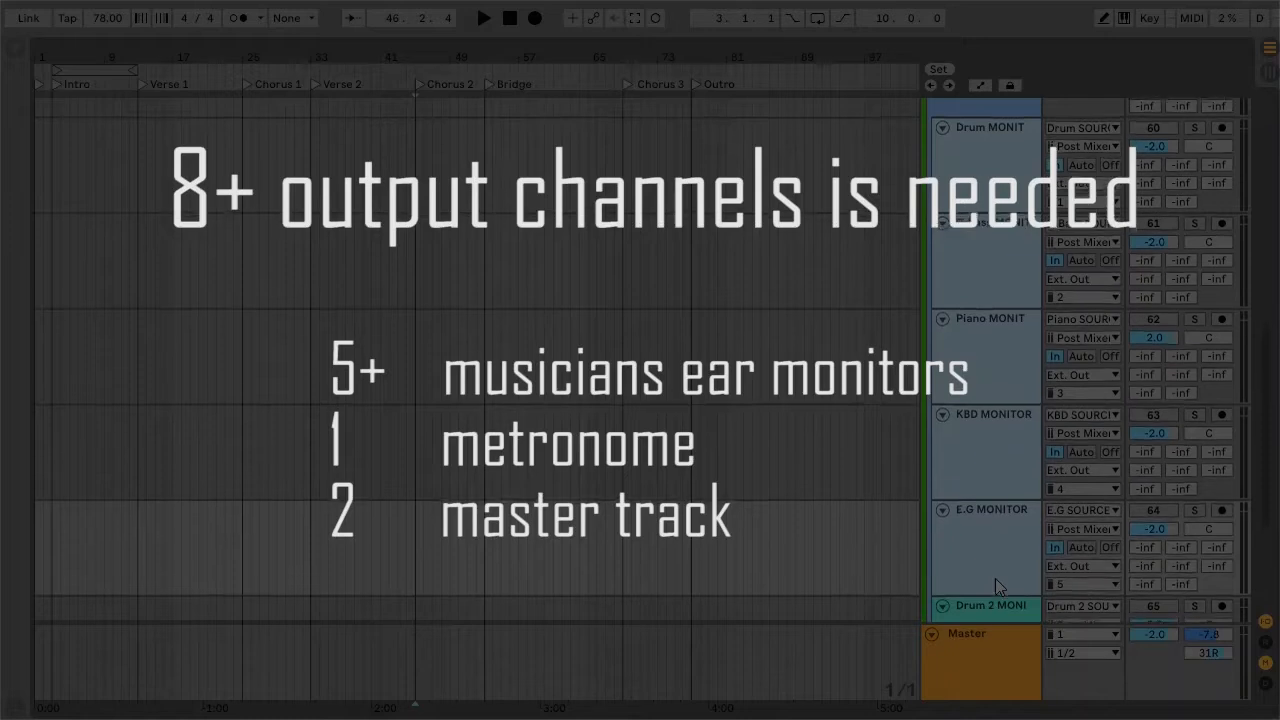
click(995, 578)
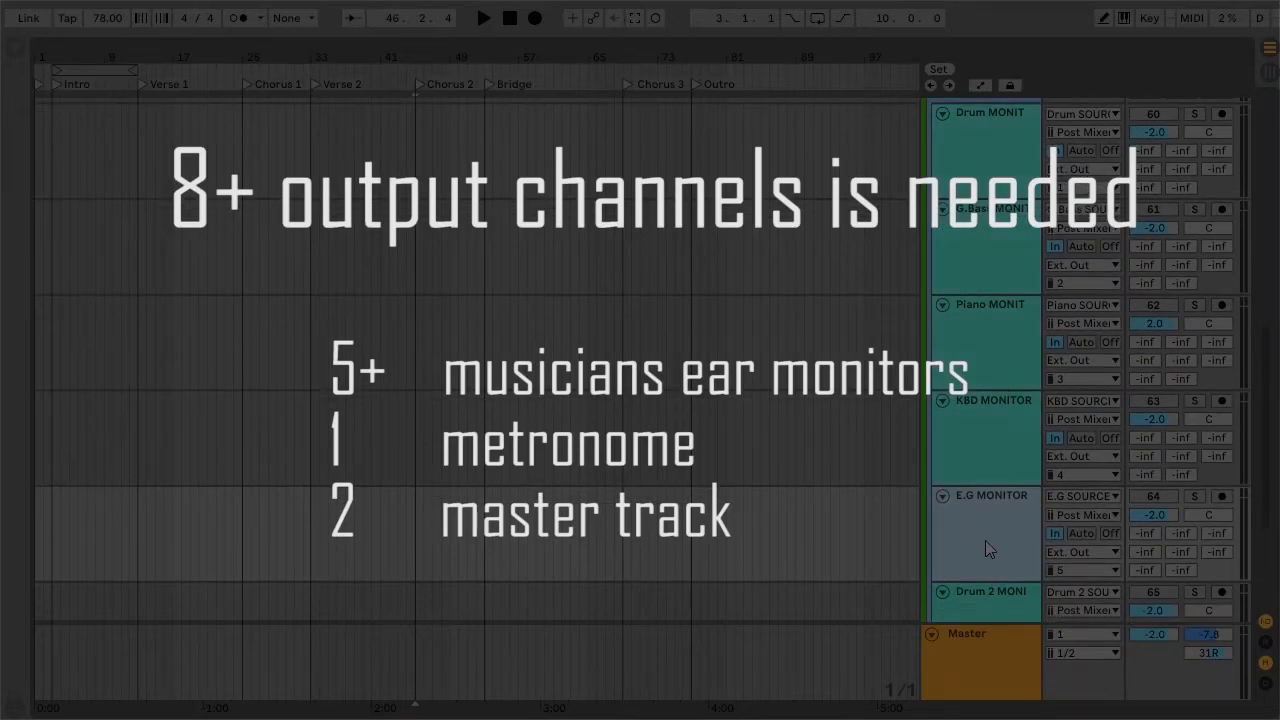
scroll(985, 540, down, 2)
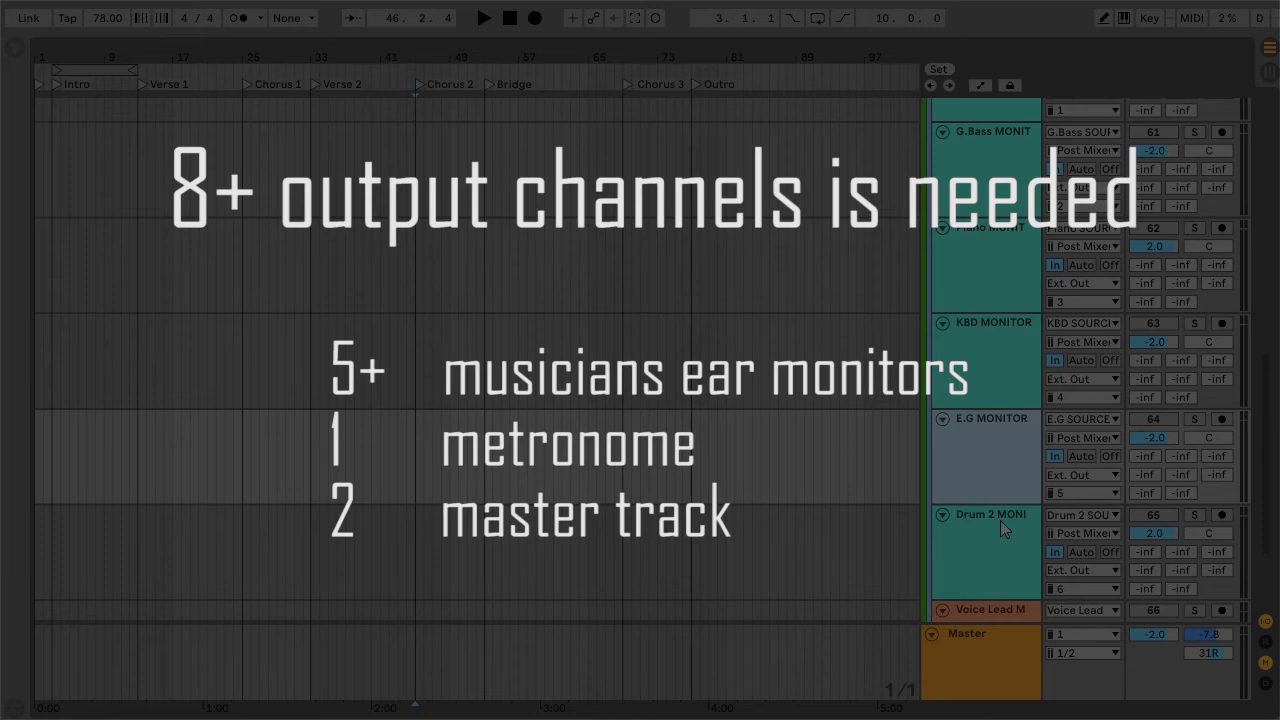
scroll(984, 447, down, 4)
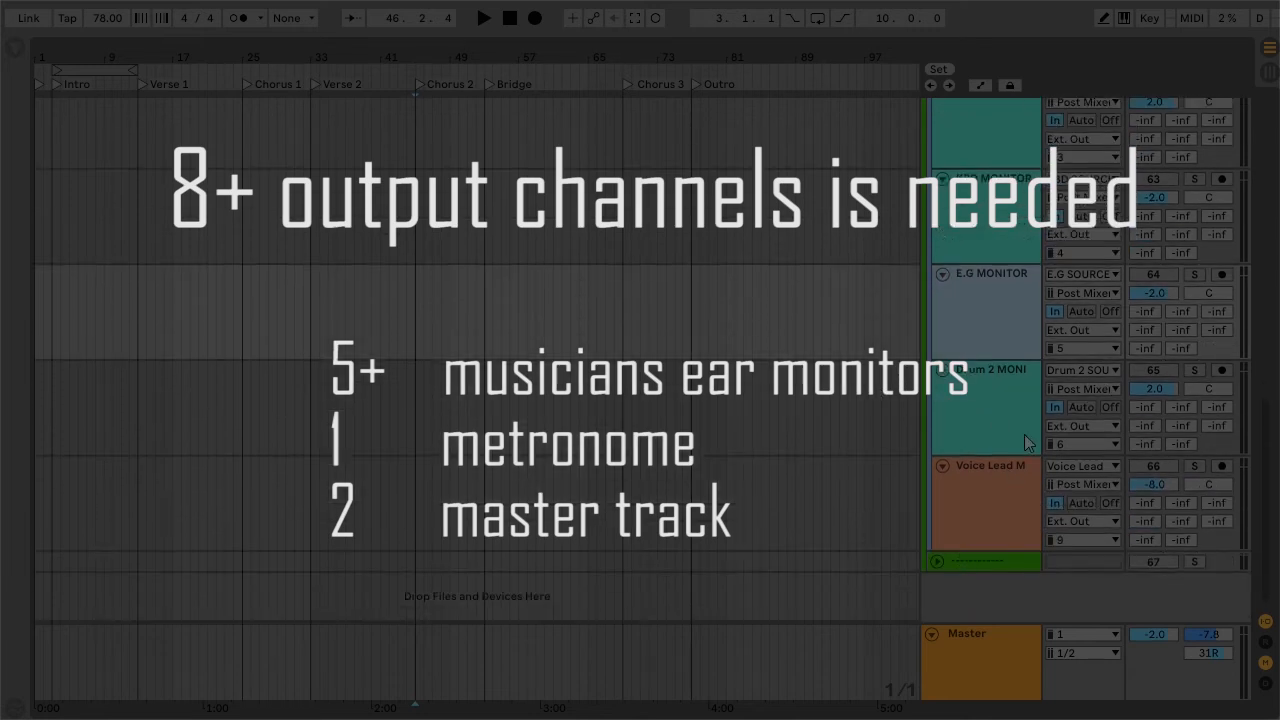
scroll(1027, 443, up, 2)
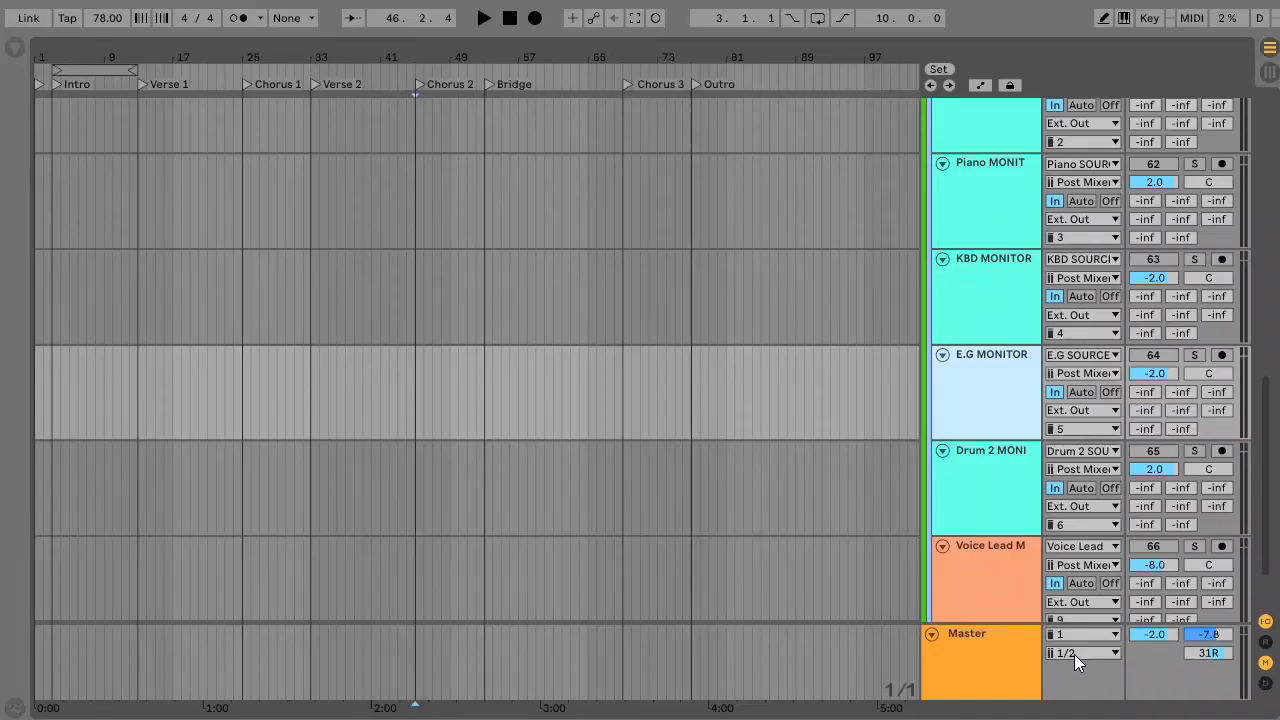
click(1074, 654)
scroll(998, 320, up, 7)
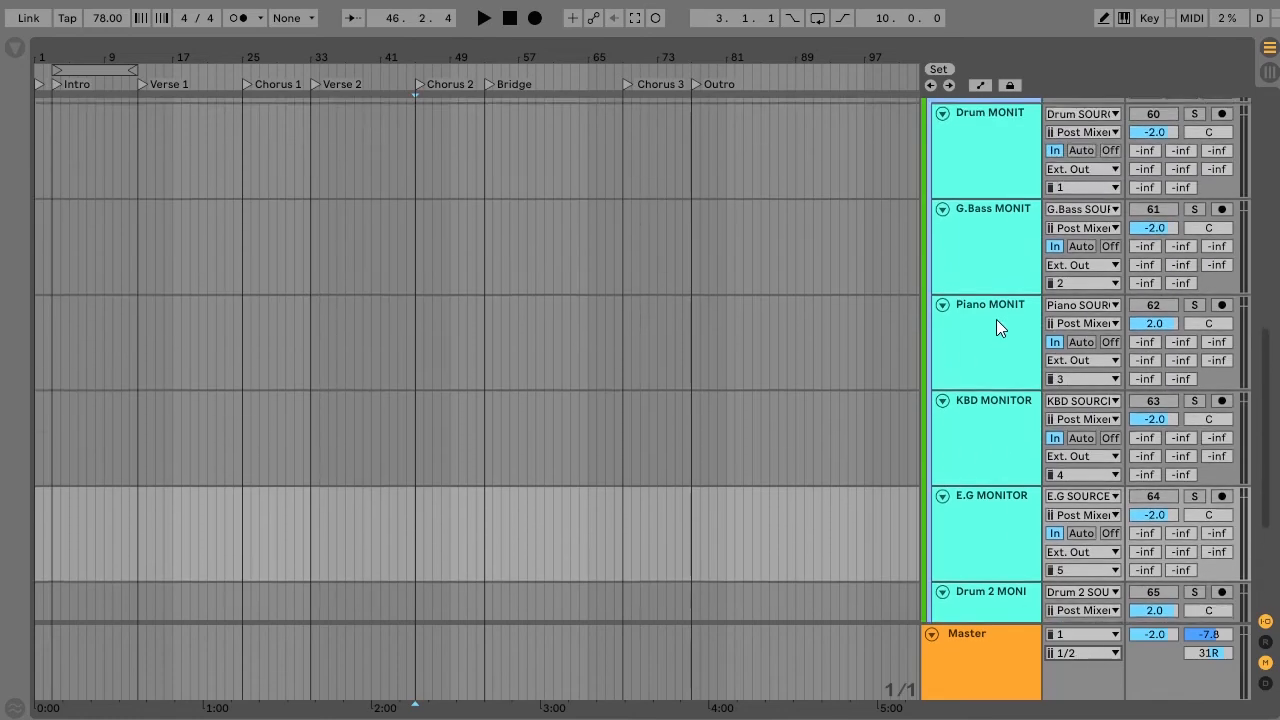
scroll(996, 319, down, 2)
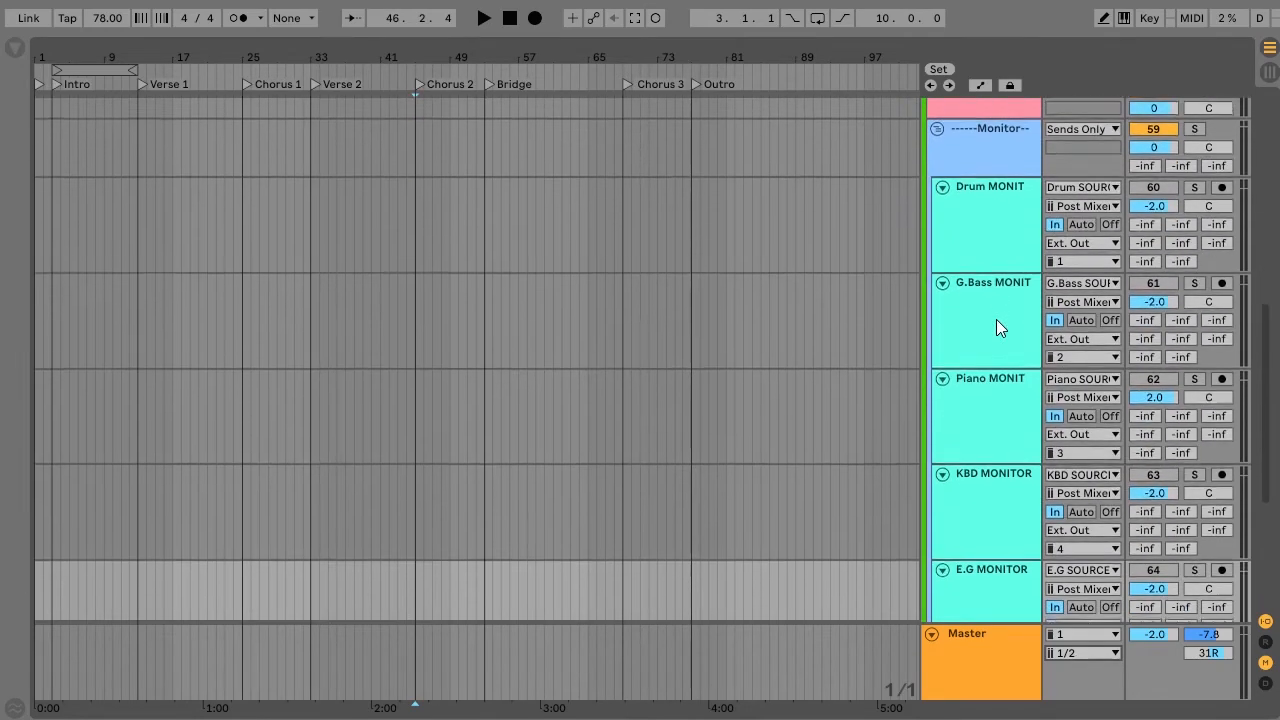
scroll(996, 319, down, 1)
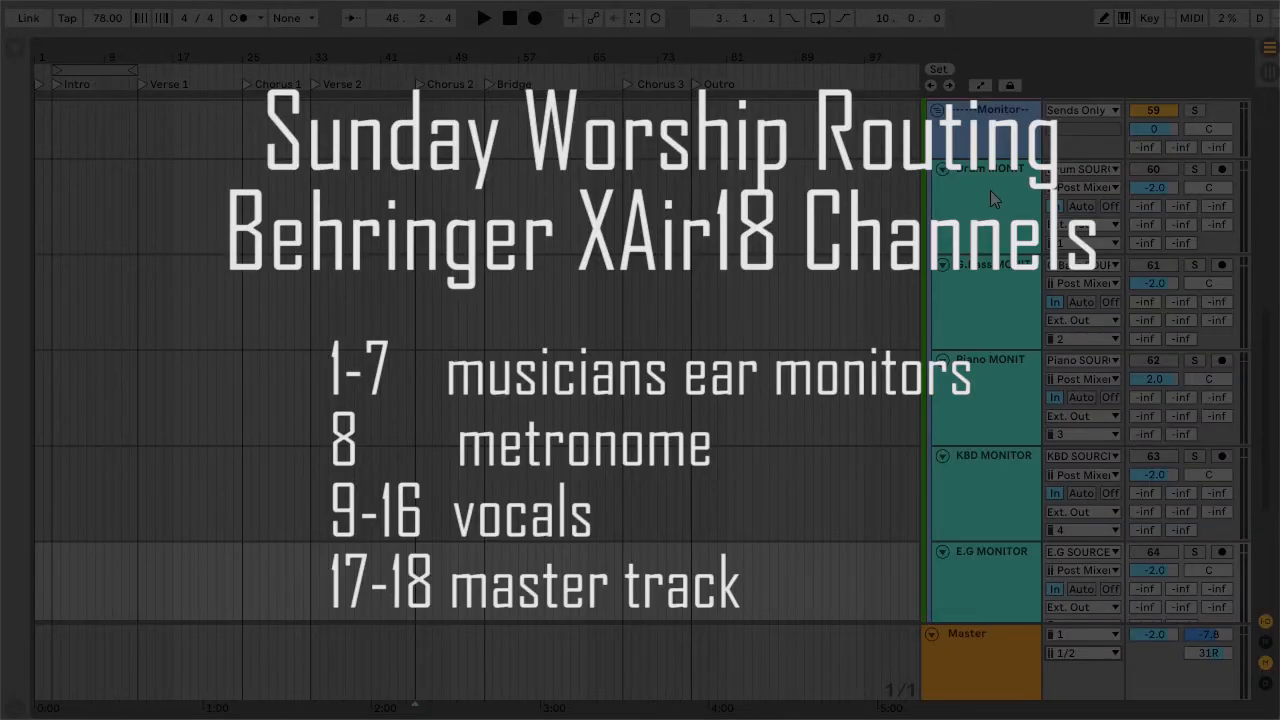
- Check the available external output channels for the Drum and G.Bass monitor tracks, leaving their assignments as they are
click(990, 195)
click(1068, 242)
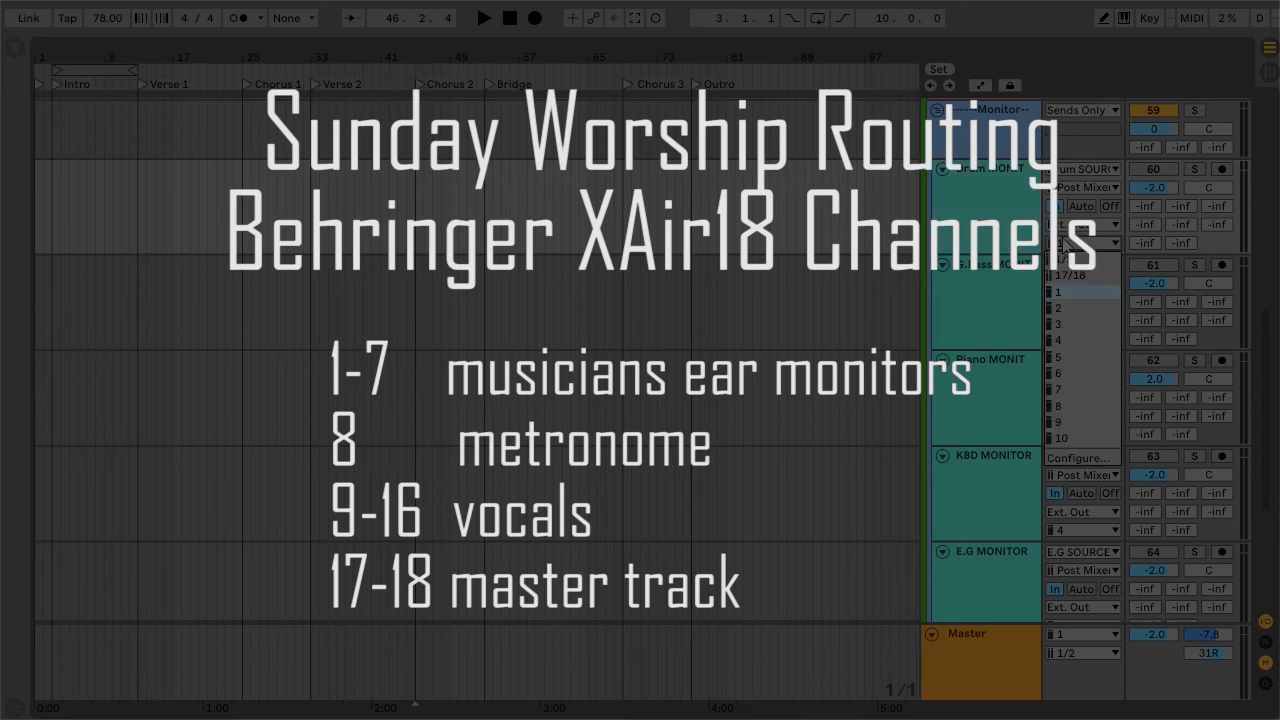
click(1076, 291)
click(1080, 338)
click(1079, 334)
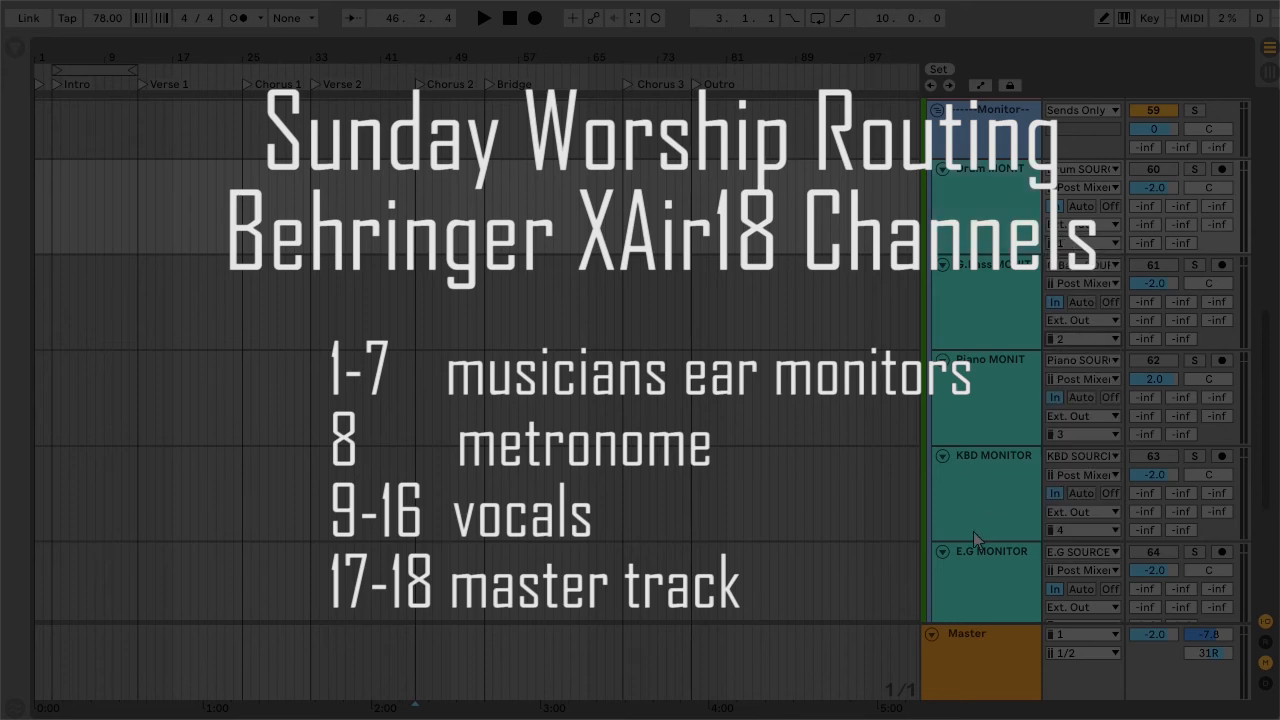
scroll(975, 525, down, 5)
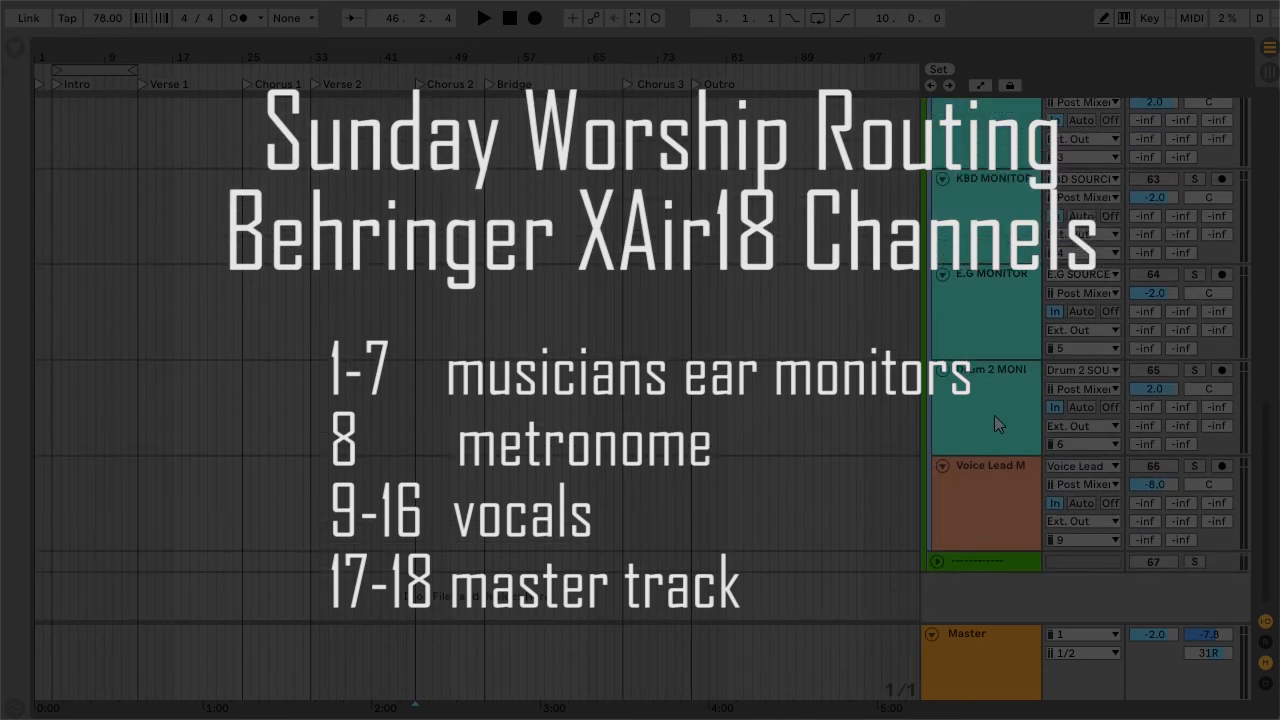
- Inspect the output channel options for the Master track's cue output and the Voice Lead monitor track
click(1076, 634)
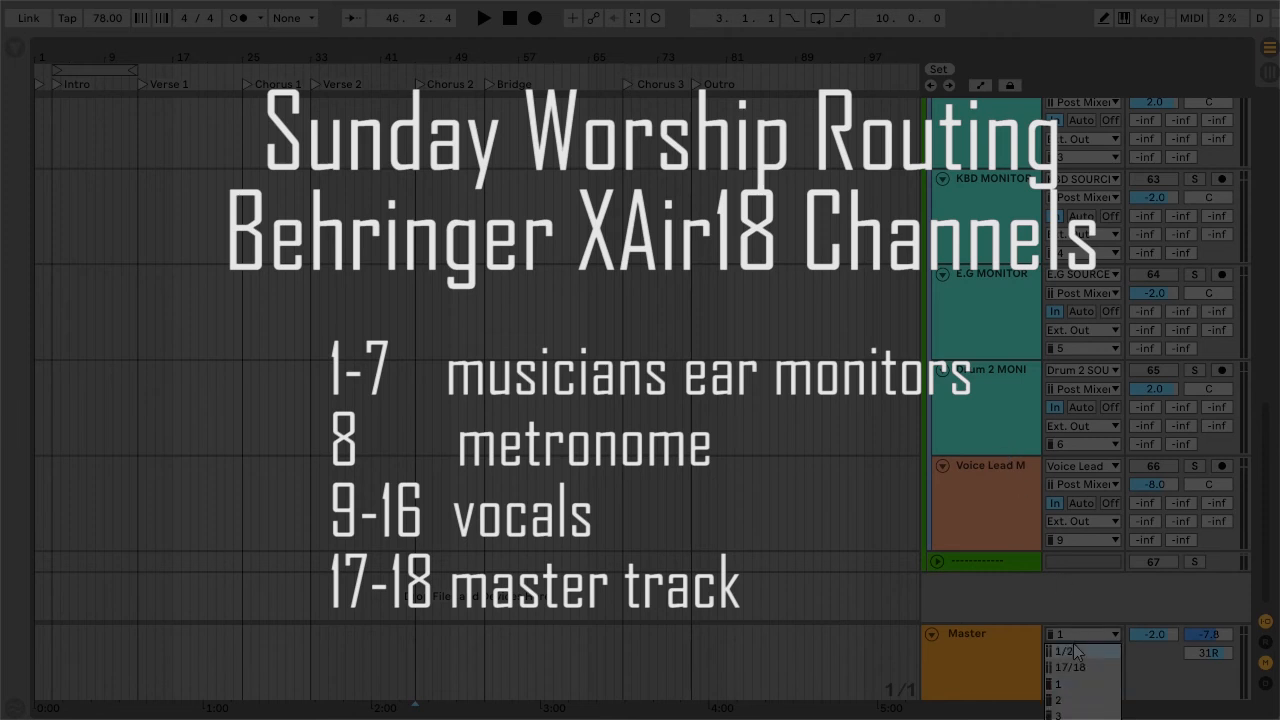
click(1076, 634)
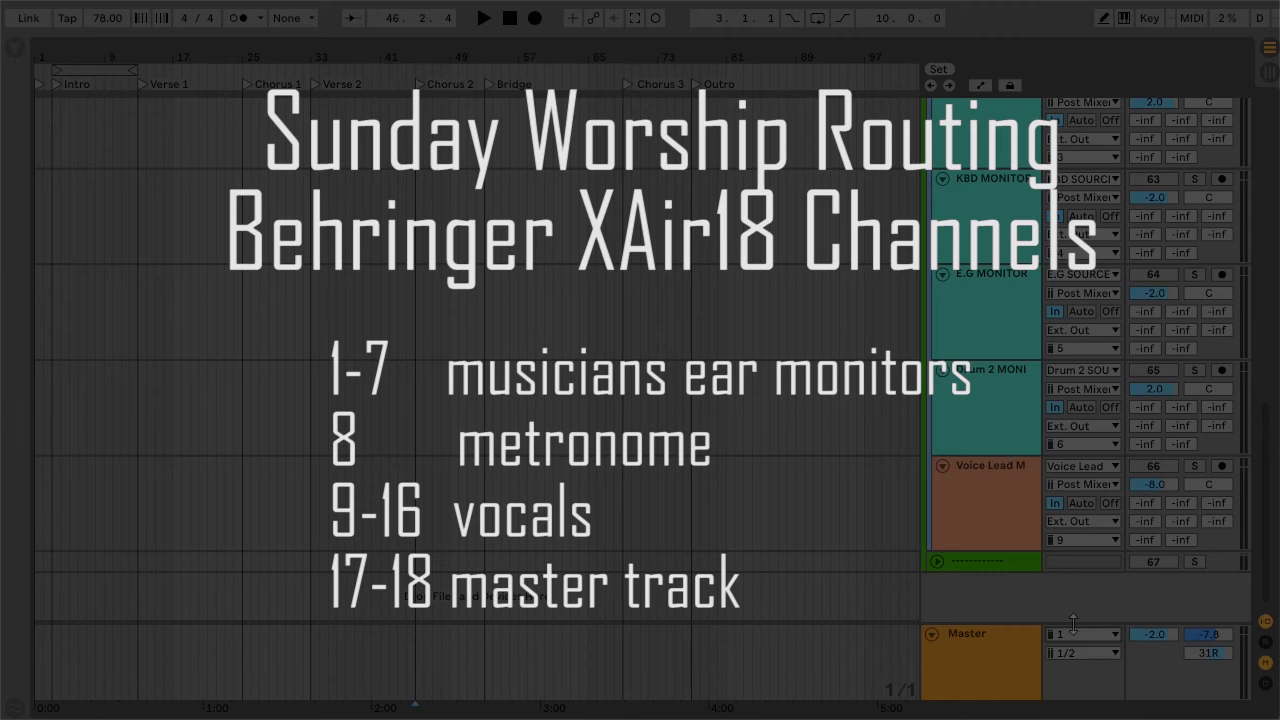
click(1062, 541)
click(1062, 545)
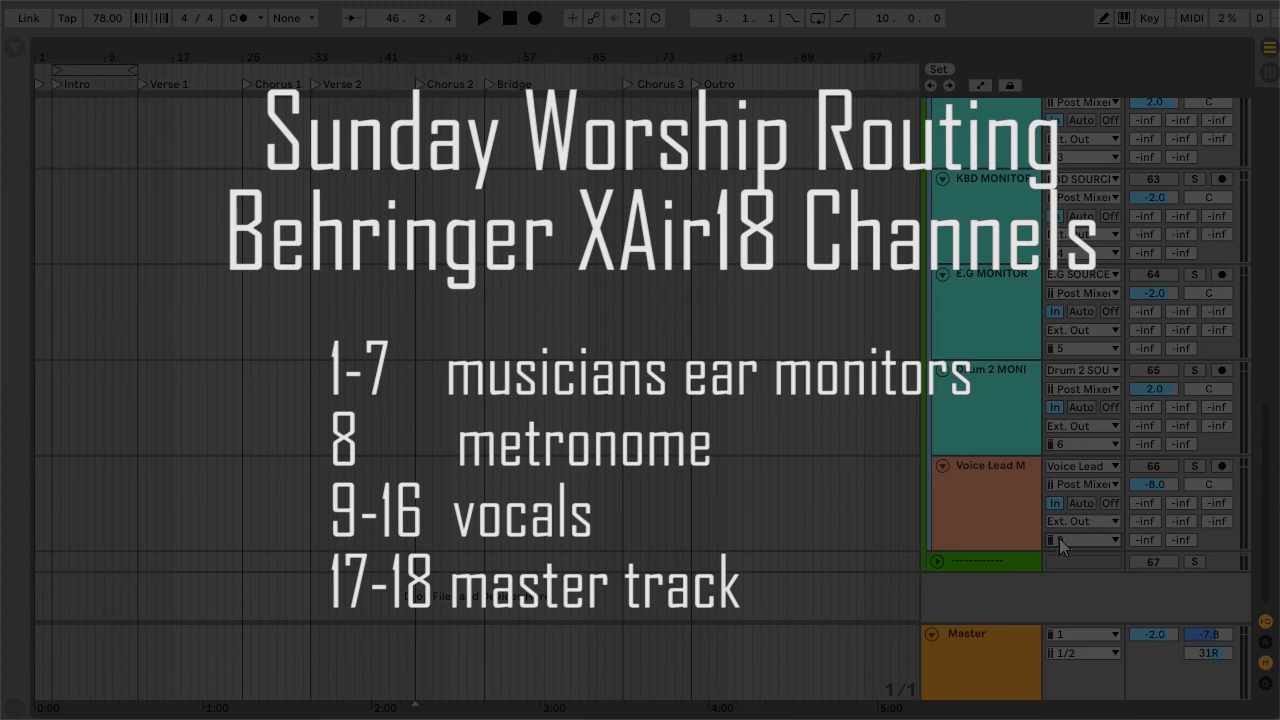
- Route the Master track's main output to external channels 17/18
click(1088, 653)
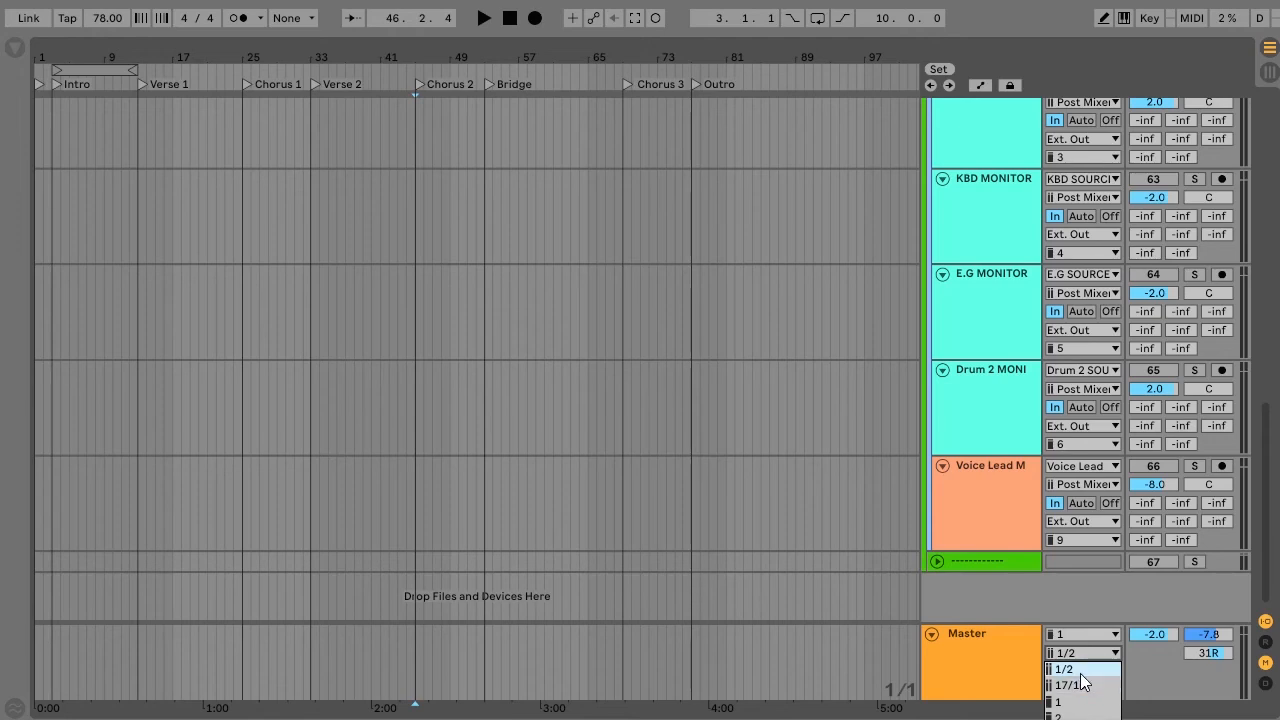
click(1080, 612)
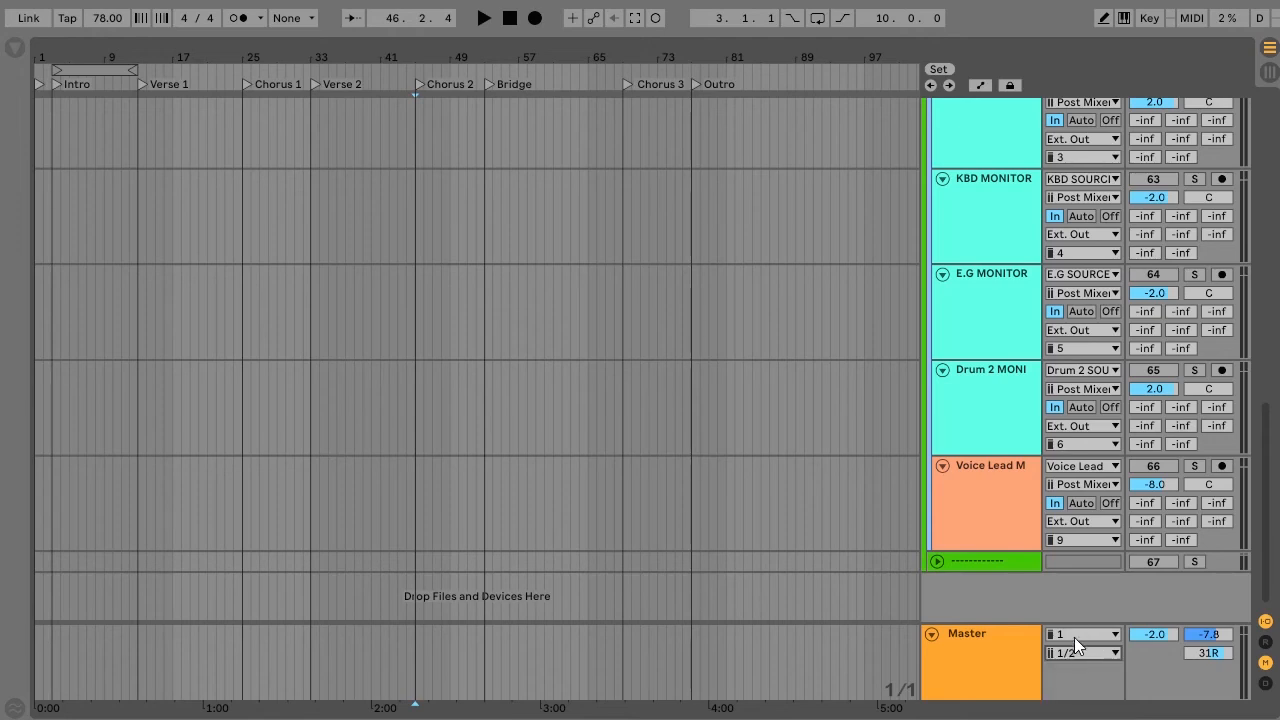
click(968, 638)
click(1099, 658)
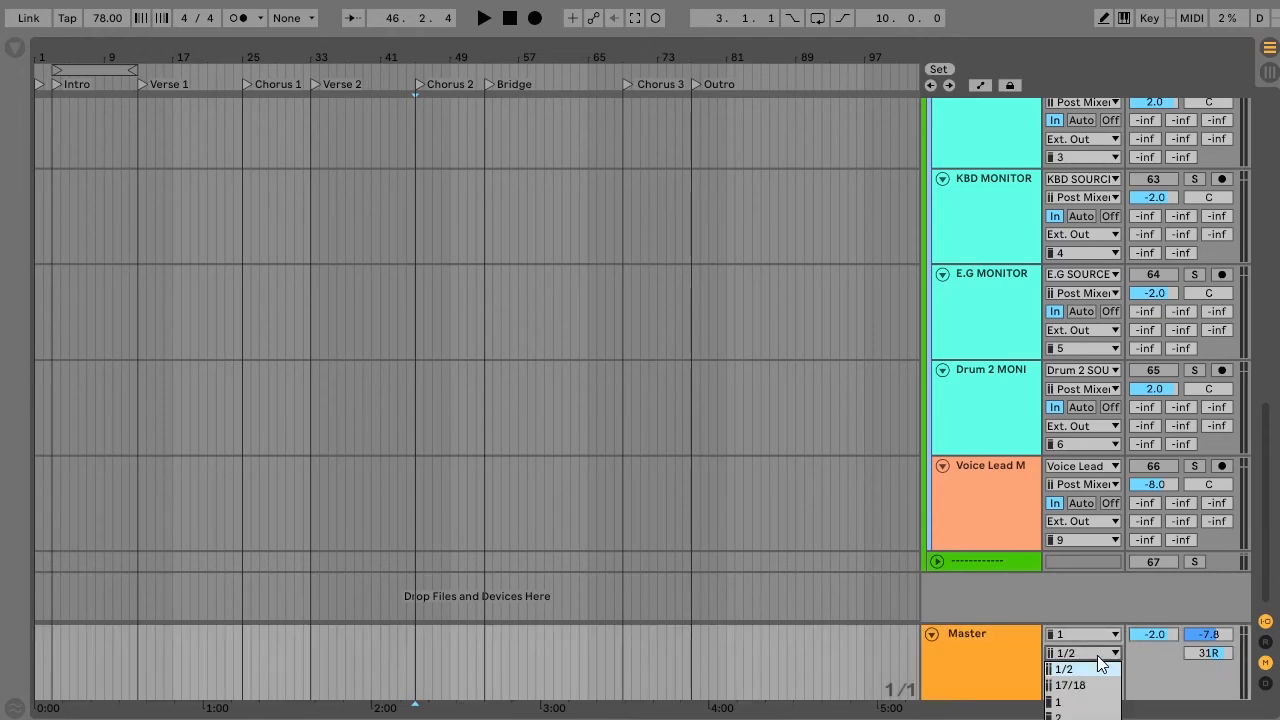
click(1096, 666)
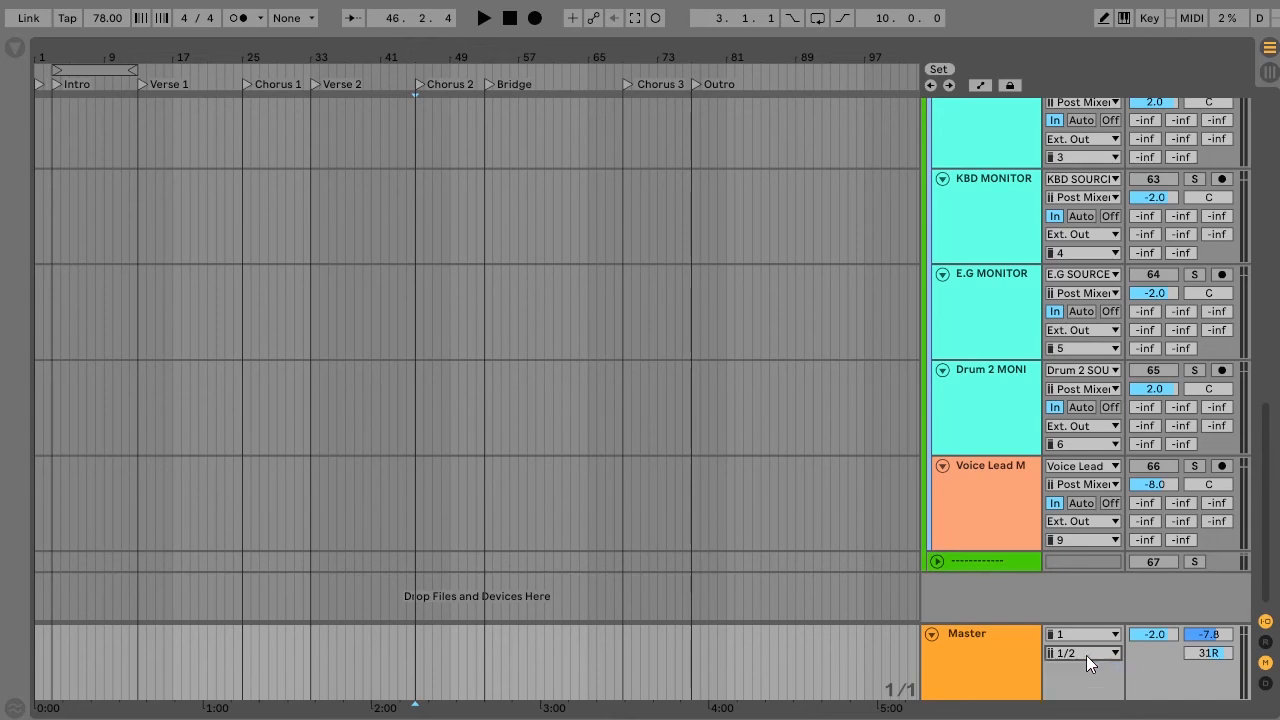
click(1086, 655)
click(1094, 690)
- Examine the Monitor group's Drum, G.Bass, Piano and KBD tracks and their individual output channels
scroll(1016, 290, up, 8)
scroll(1016, 290, up, 1)
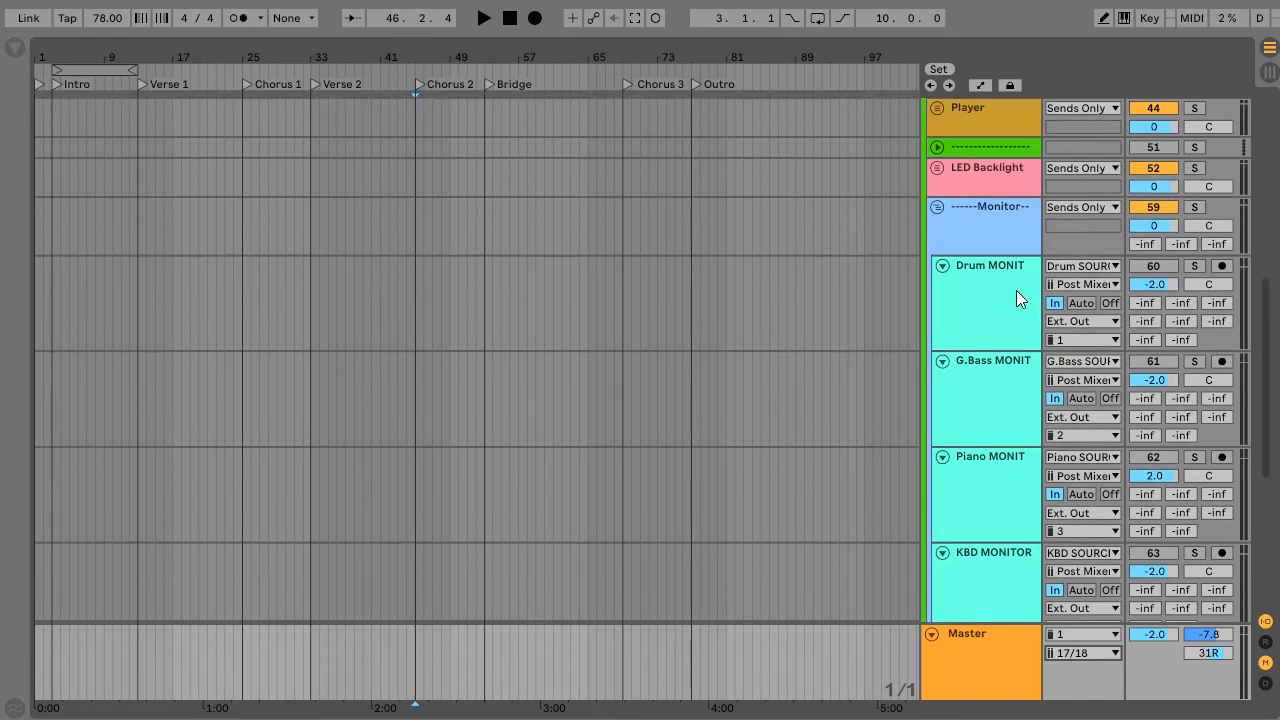
click(1016, 290)
shift+click(1009, 380)
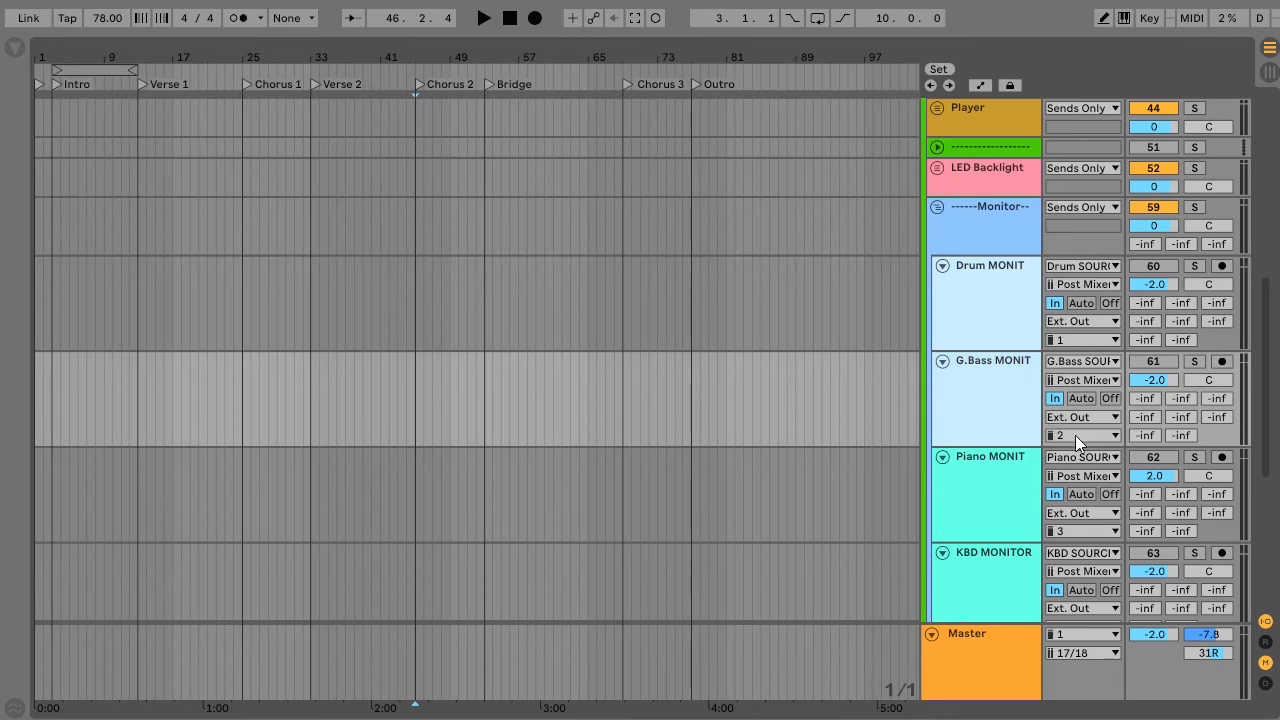
click(980, 364)
click(991, 305)
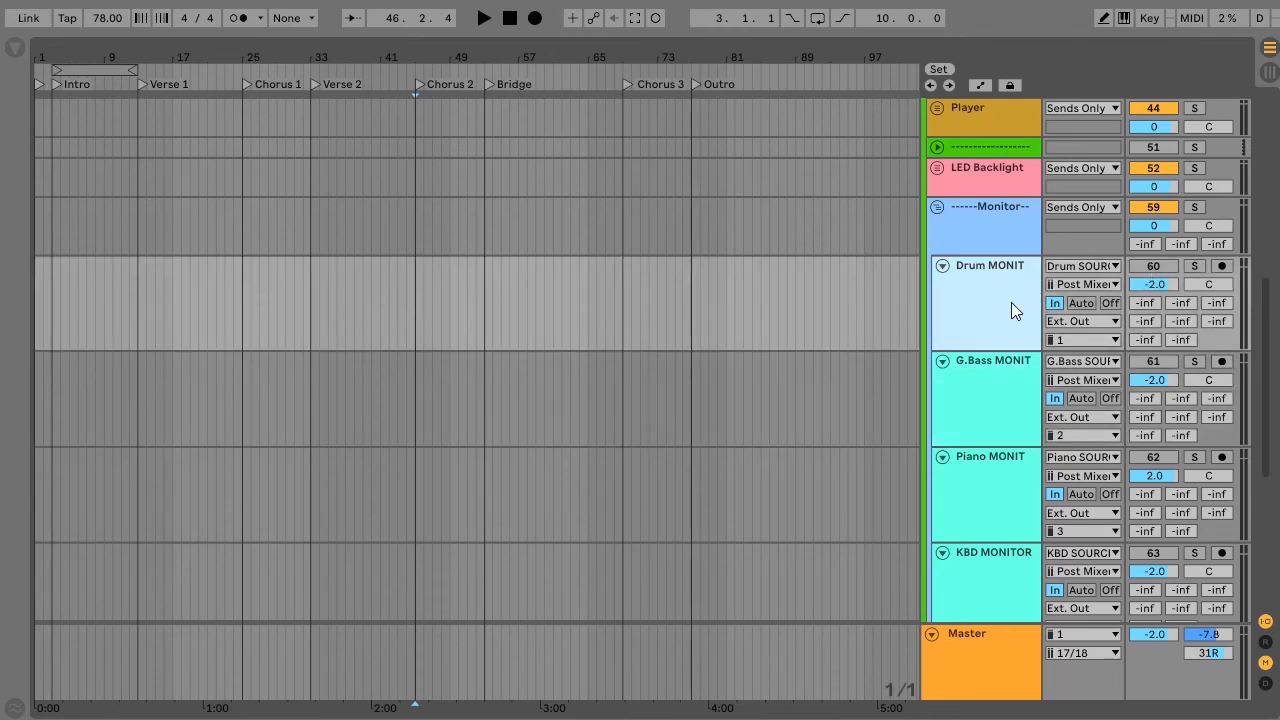
scroll(992, 551, down, 3)
click(992, 551)
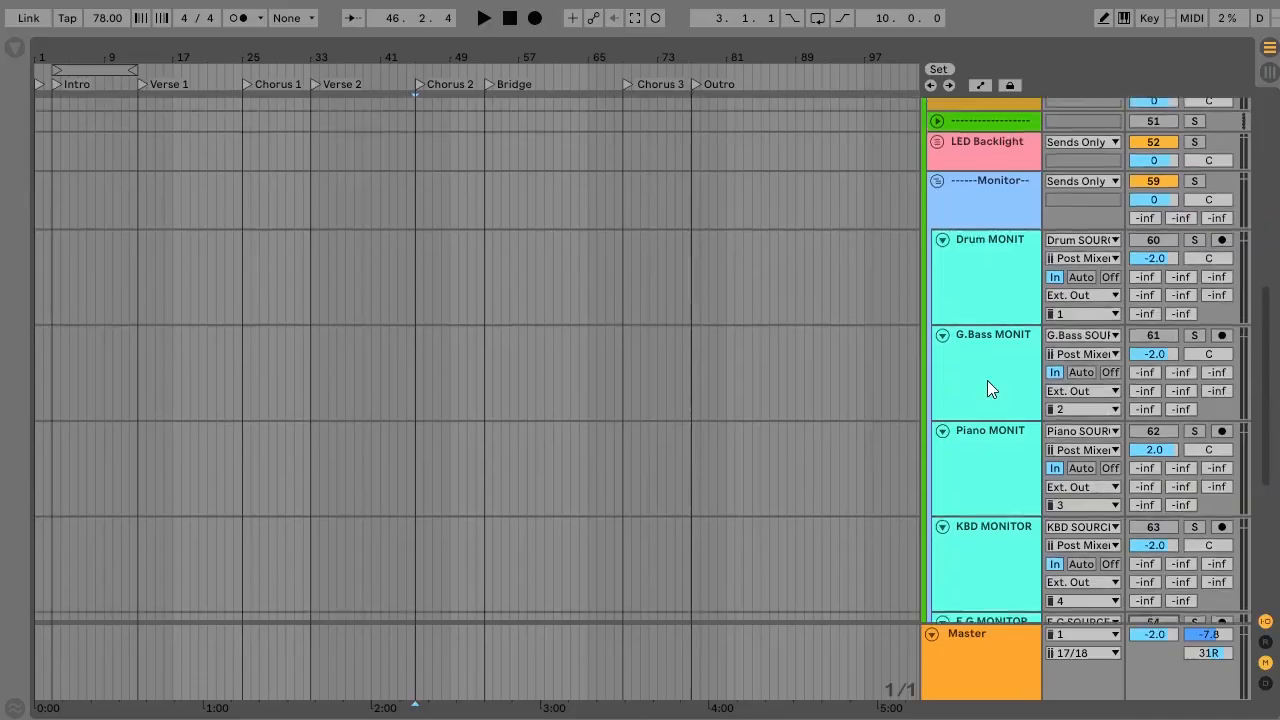
- Collapse the Monitor group and expand the Drum 2 SOURCE group to show its snare track
scroll(987, 380, up, 2)
click(937, 268)
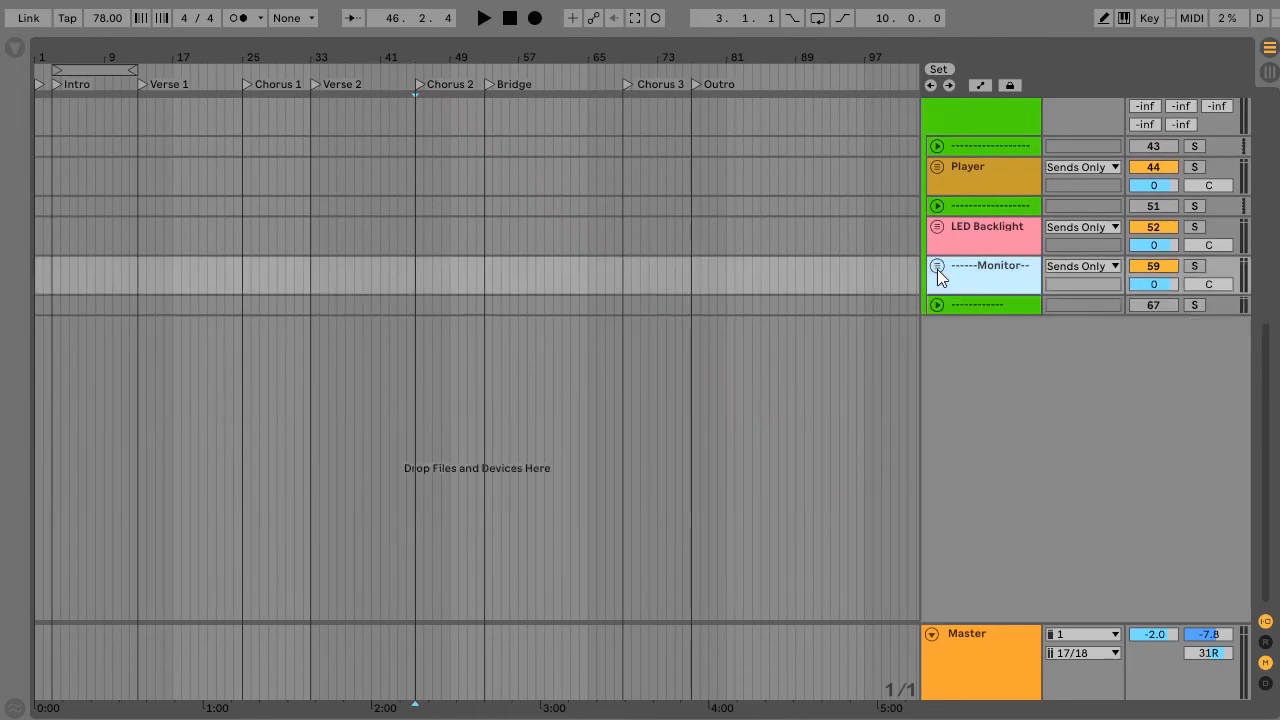
scroll(937, 269, up, 3)
scroll(937, 269, up, 8)
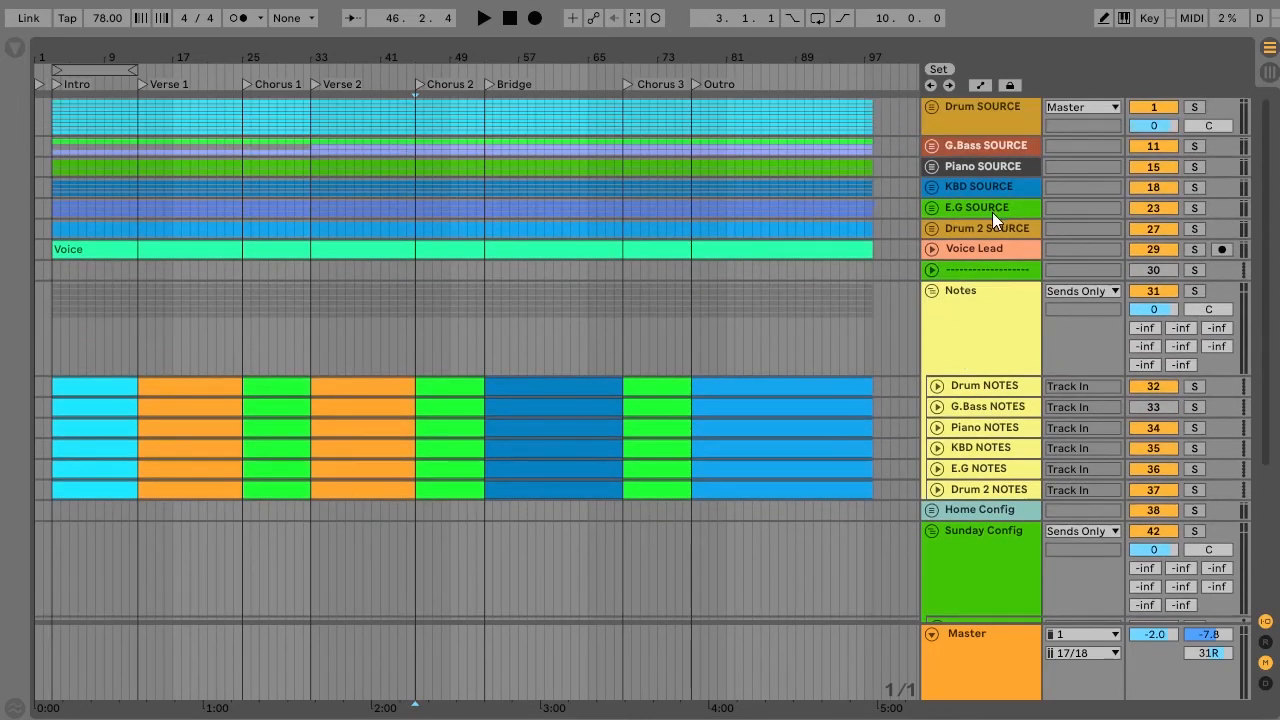
click(992, 226)
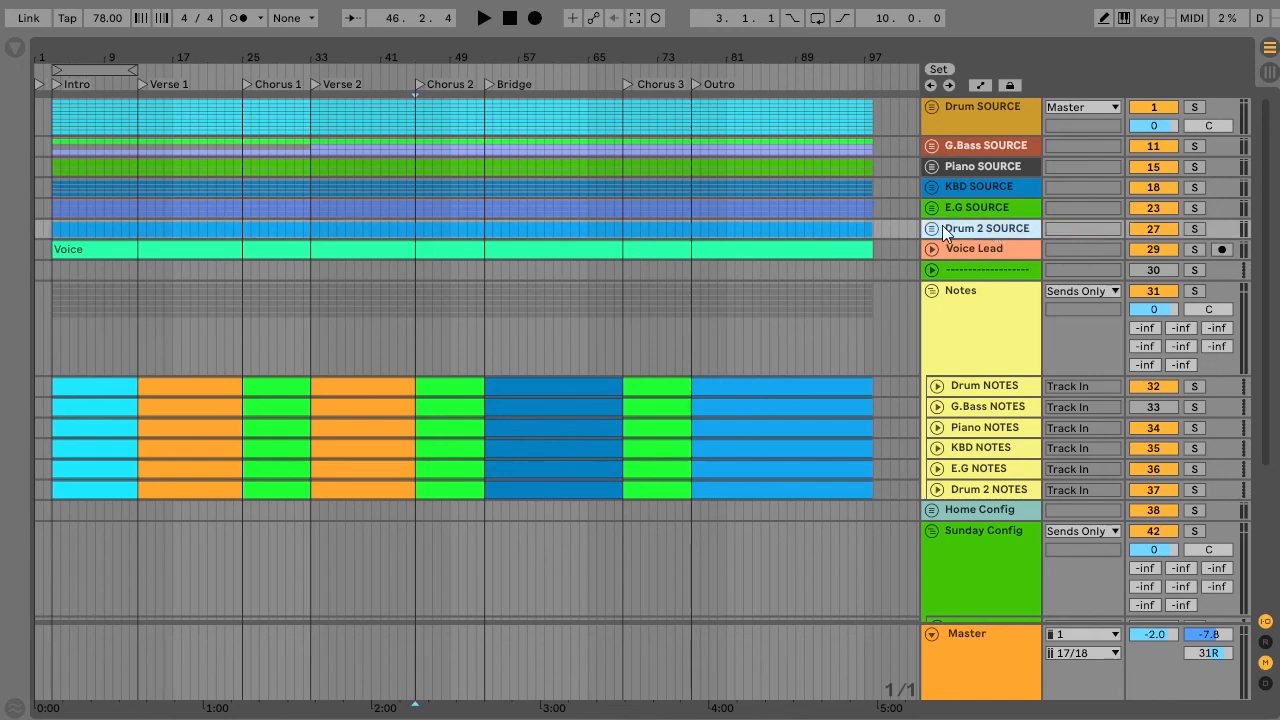
click(932, 228)
click(939, 305)
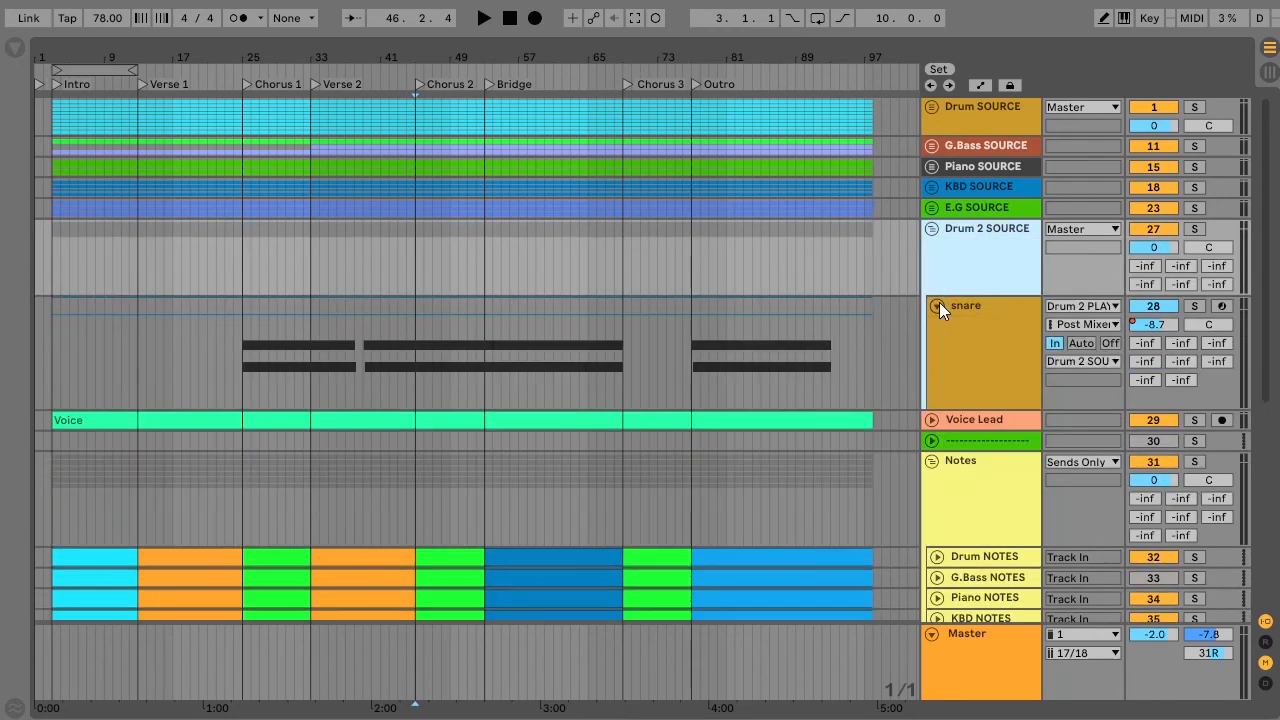
- Toggle the snare track off and back on, and play the song briefly from the start of Chorus 2
click(331, 345)
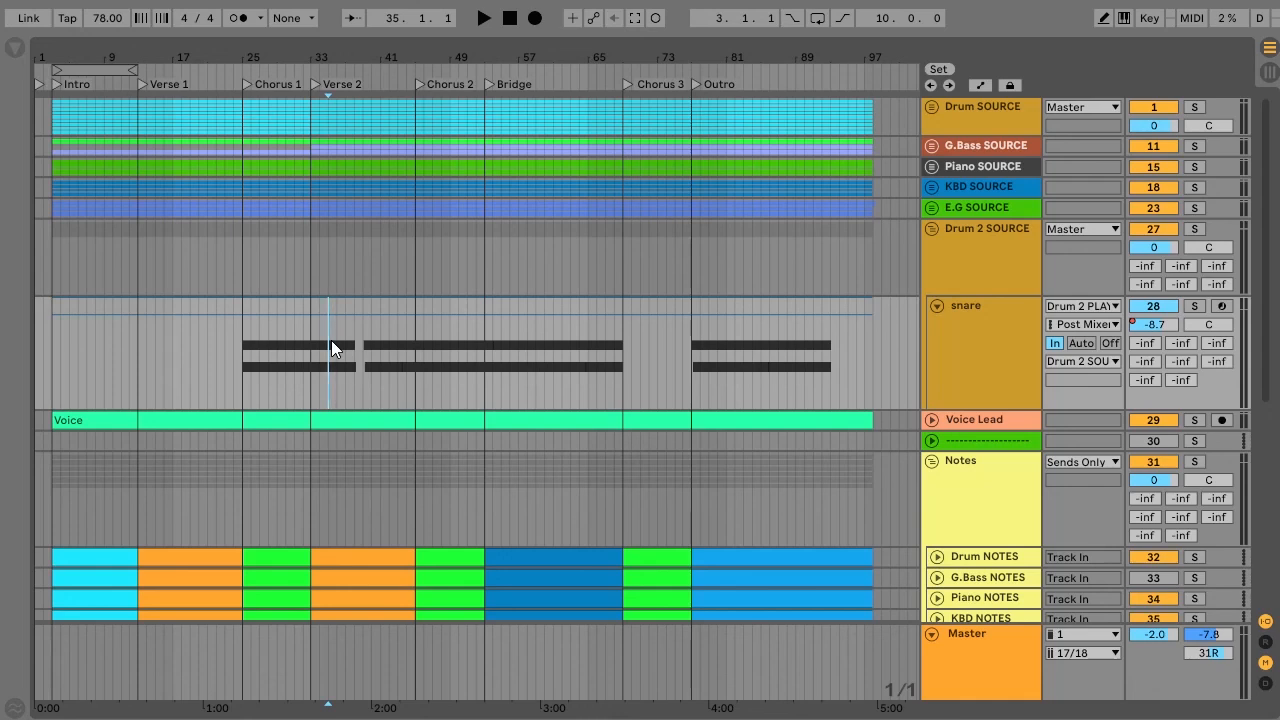
click(416, 345)
click(1140, 307)
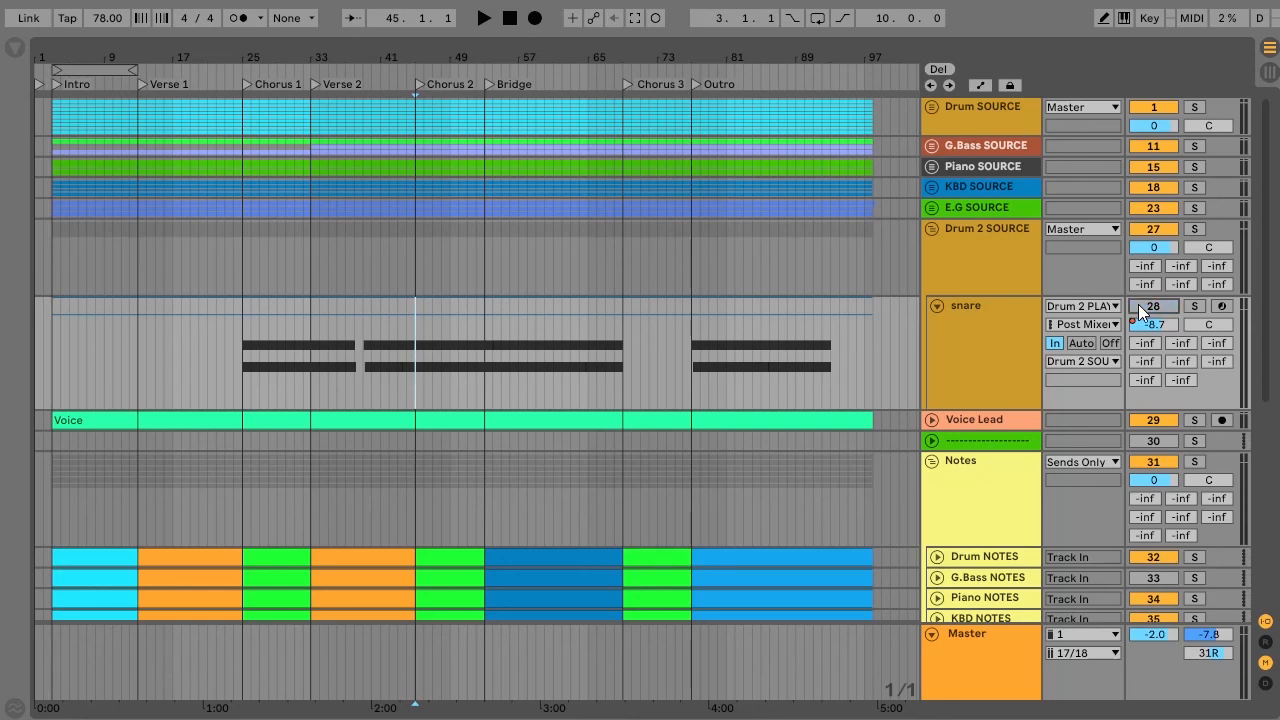
click(1140, 307)
key(space)
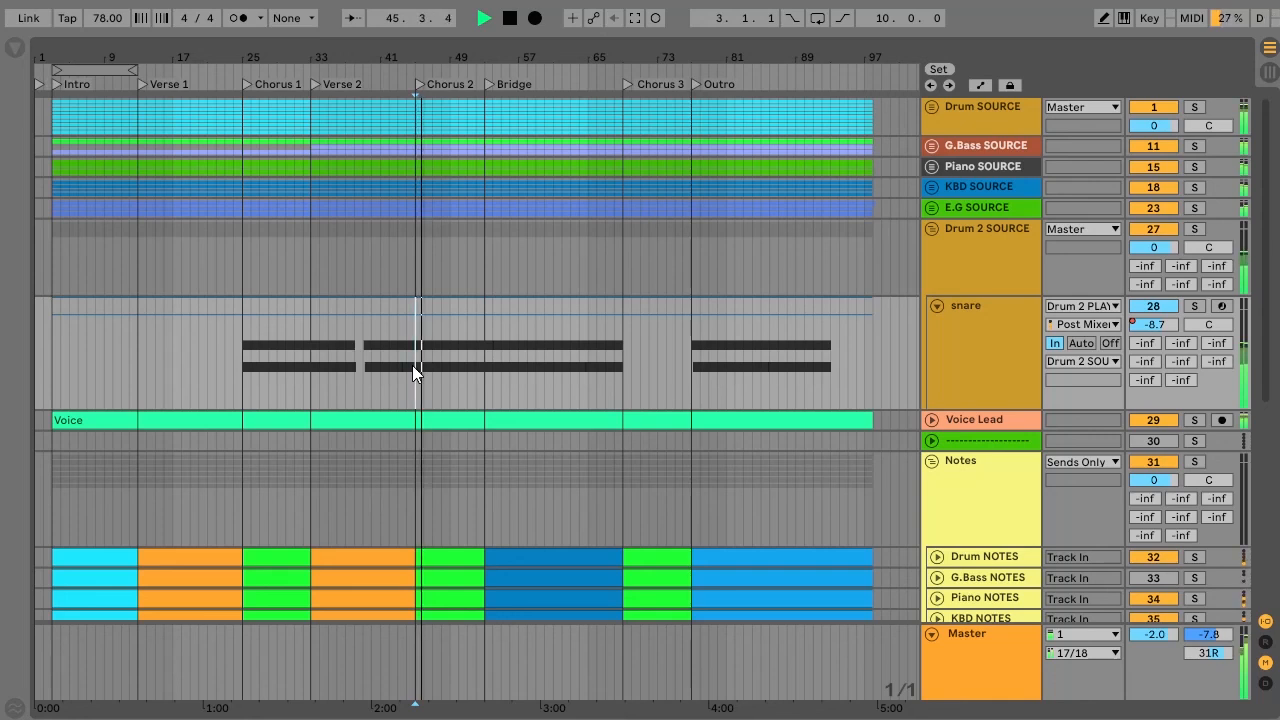
key(space)
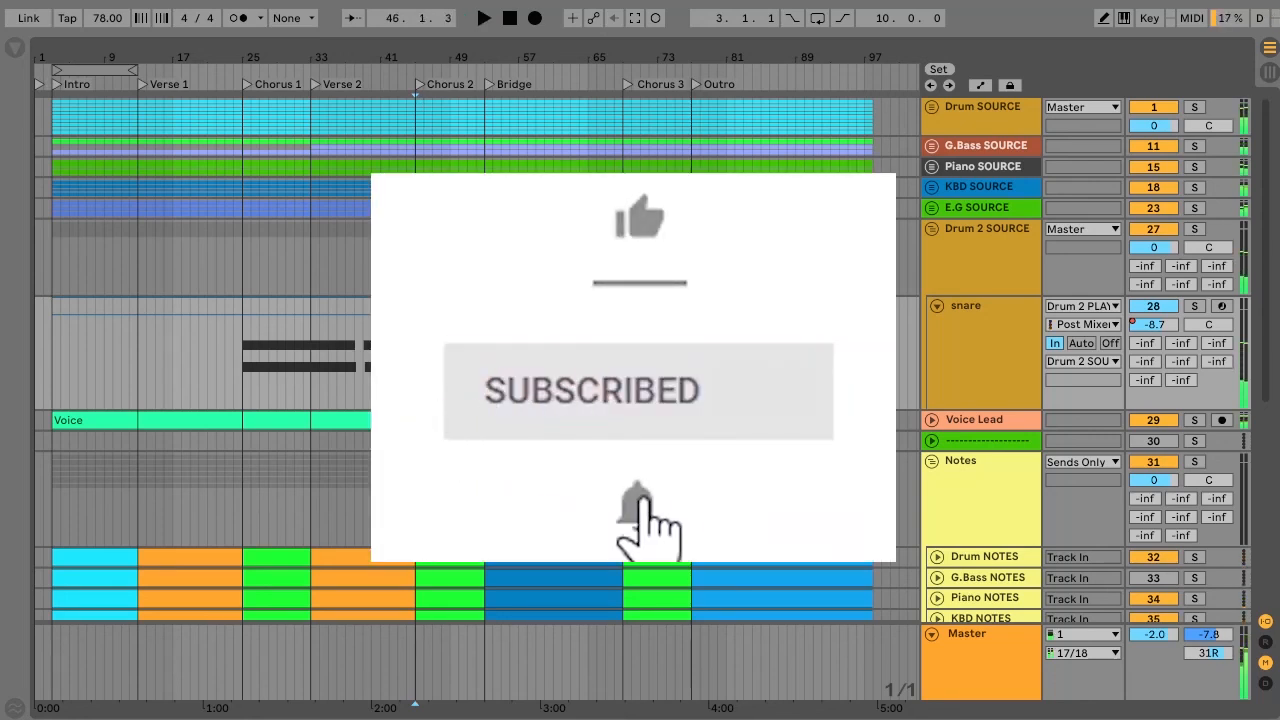